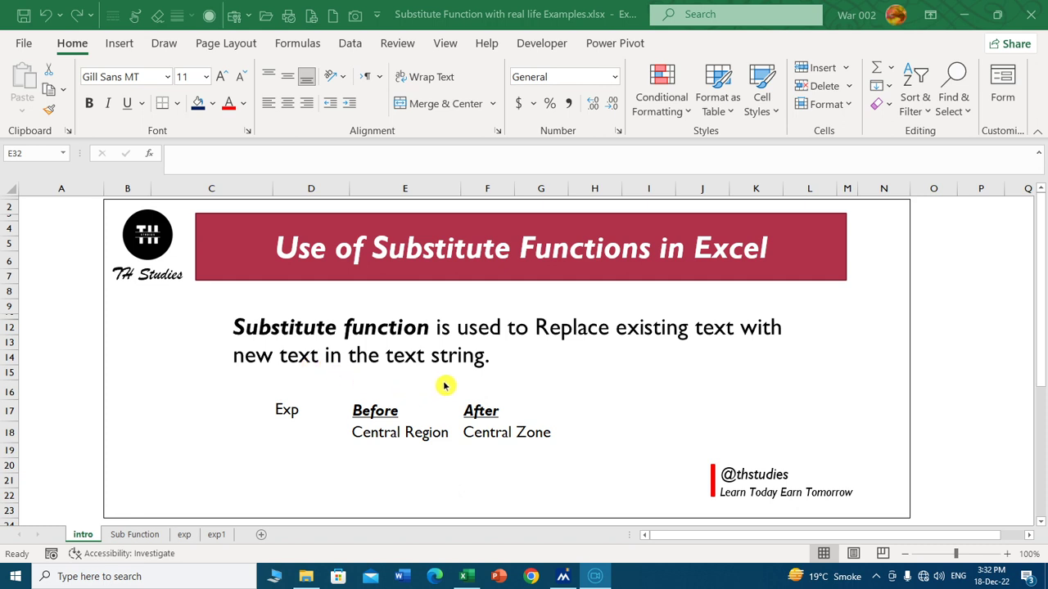
Step: Open the SUBSTITUTE formula in F18, next to the Central Region cell E18, for editing
scroll(538, 383, "down", 1)
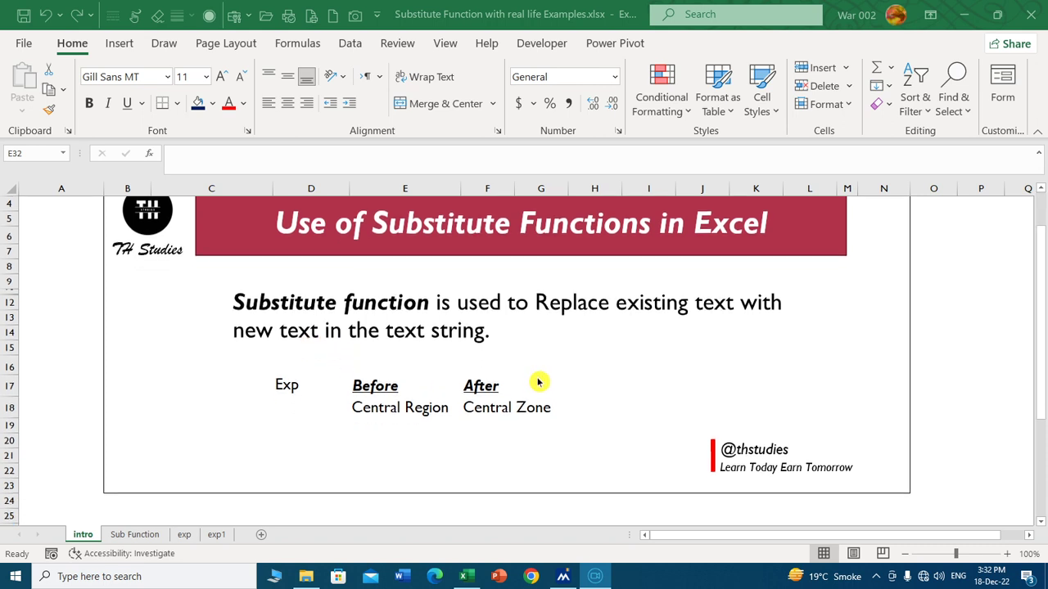
scroll(538, 382, "down", 1)
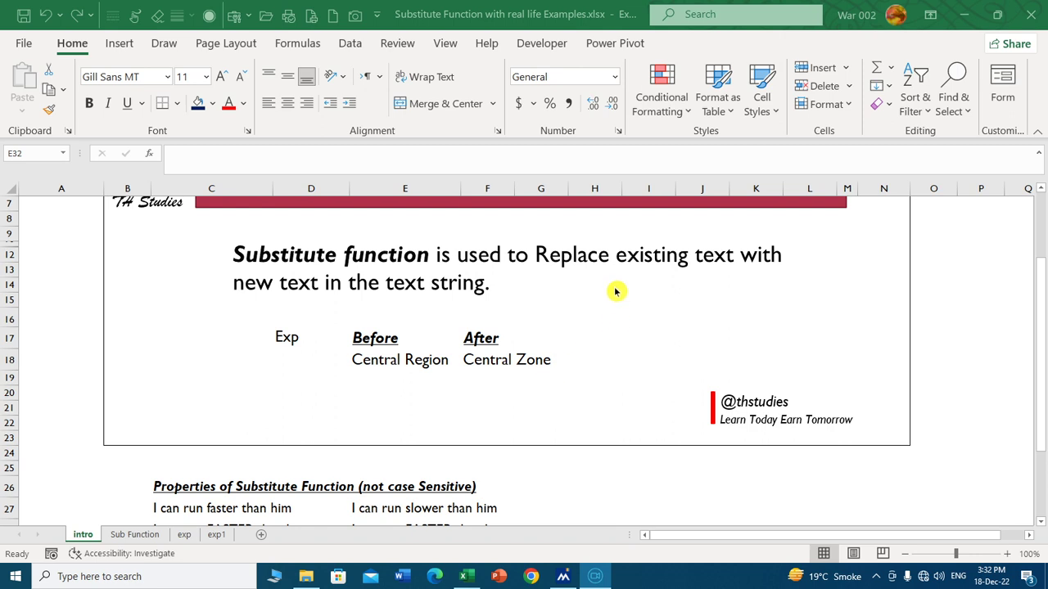
left_click(371, 362)
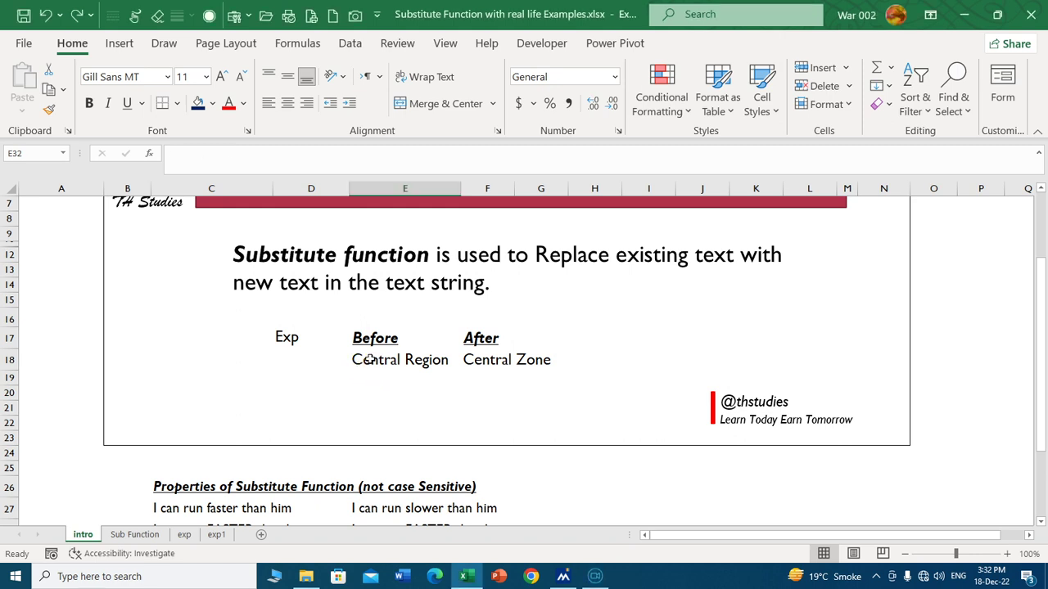
left_click(370, 361)
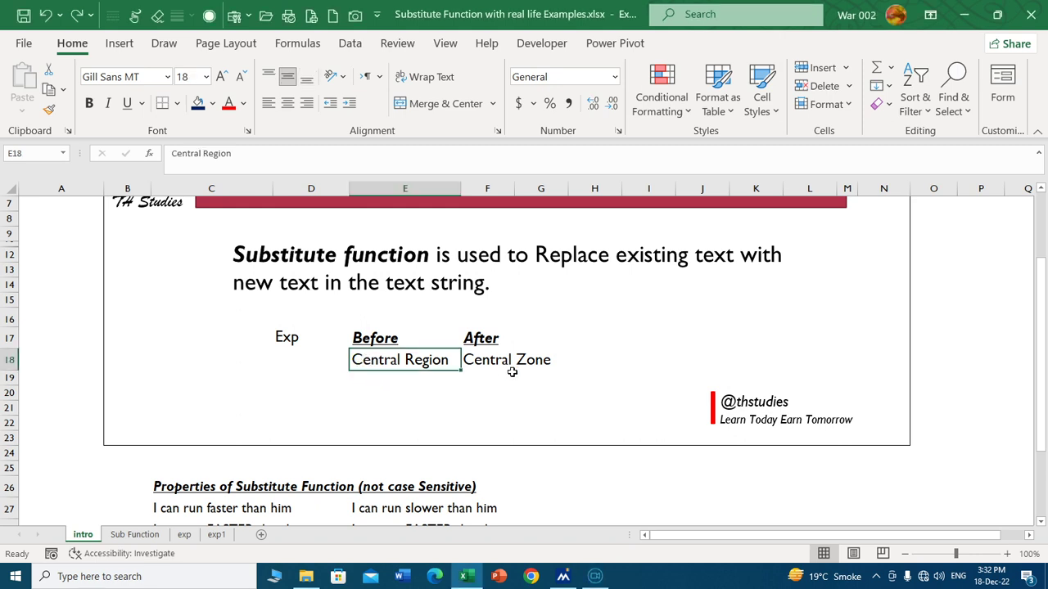
left_click(482, 359)
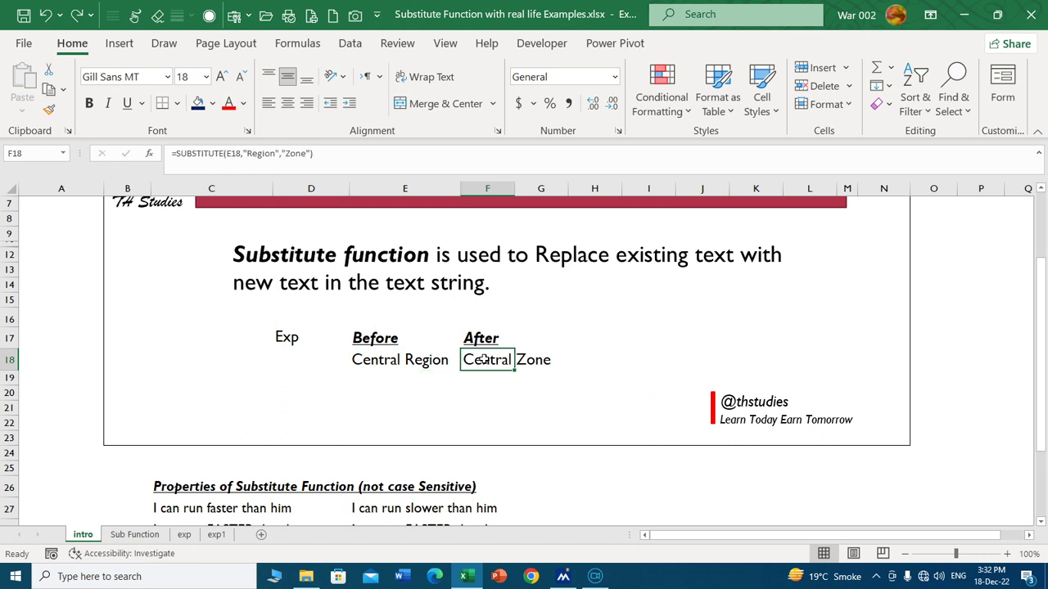
double_click(482, 359)
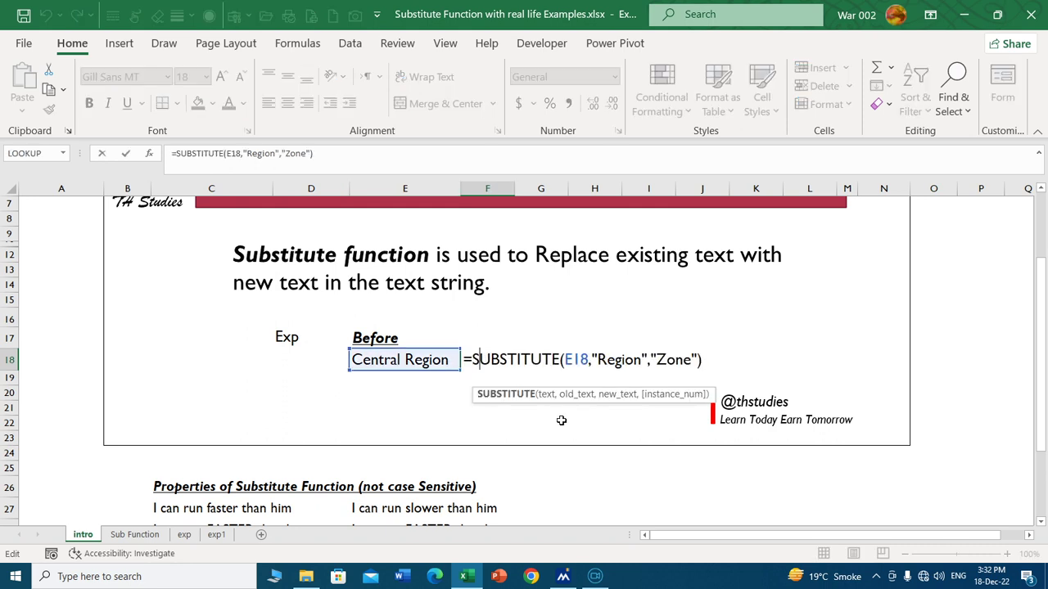
Step: Walk through F18's arguments E18, Region and Zone, and commit the formula unchanged
left_click(544, 395)
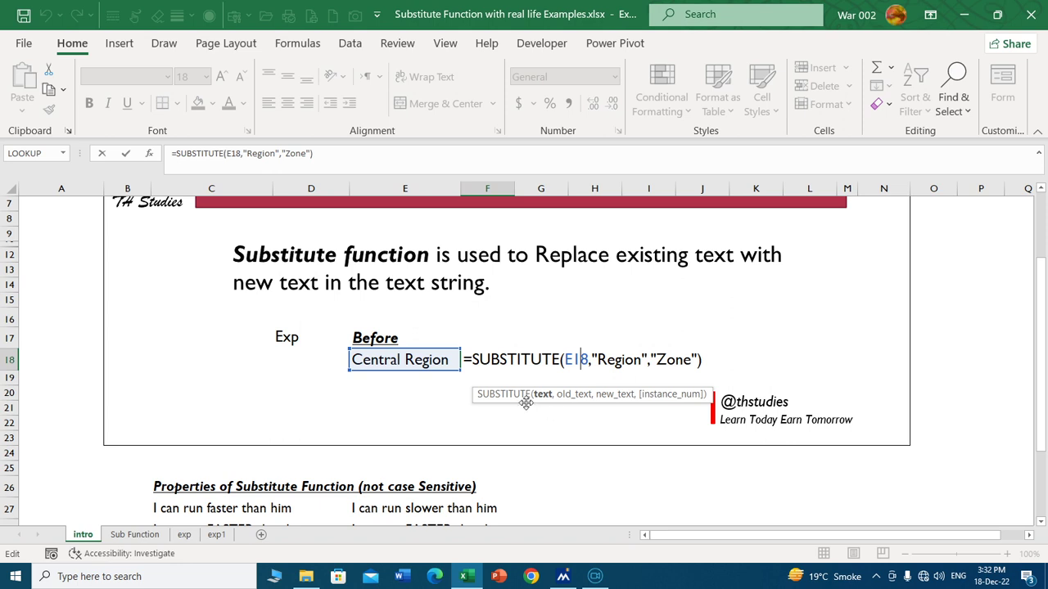
left_click_drag(526, 403, 530, 390)
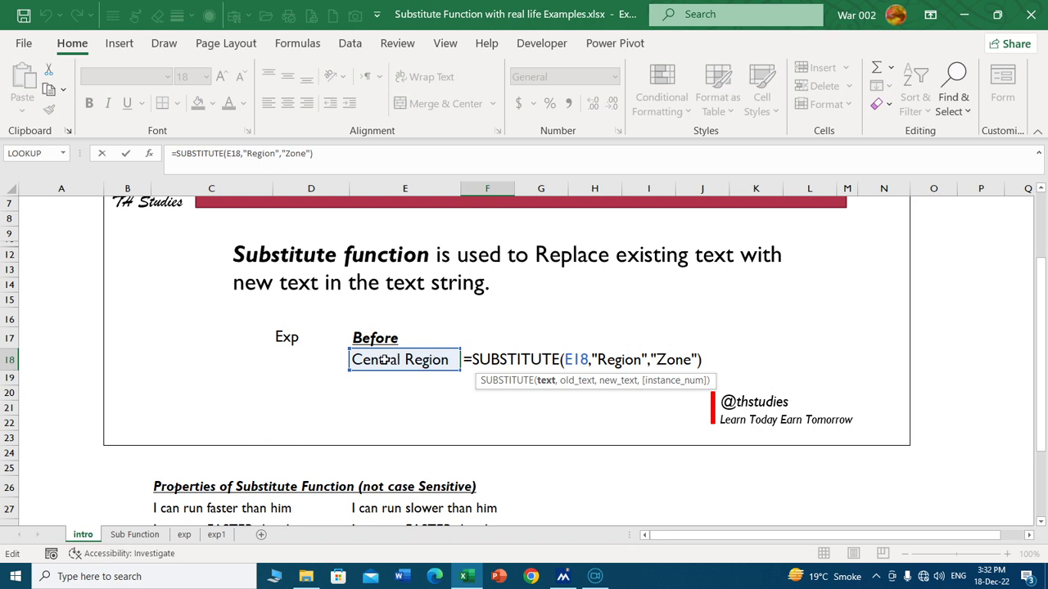
left_click(577, 380)
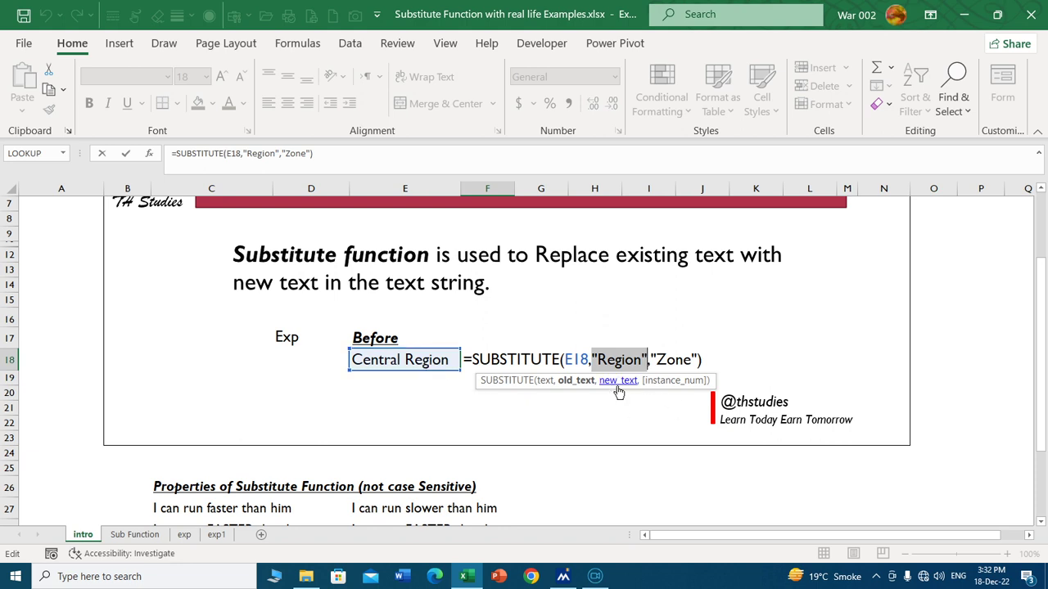
left_click(620, 382)
left_click(620, 383)
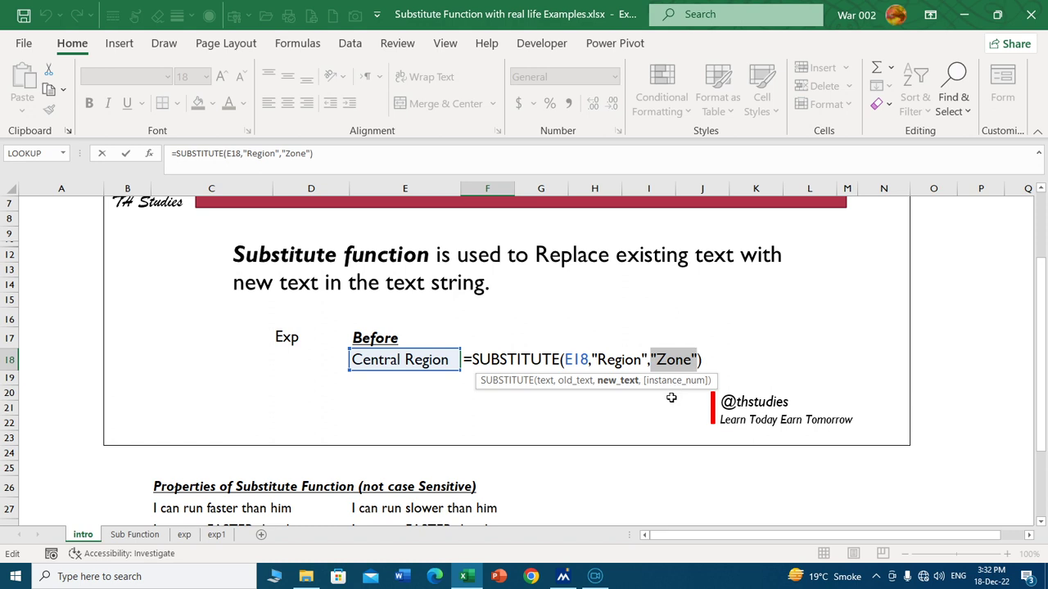
left_click(711, 378)
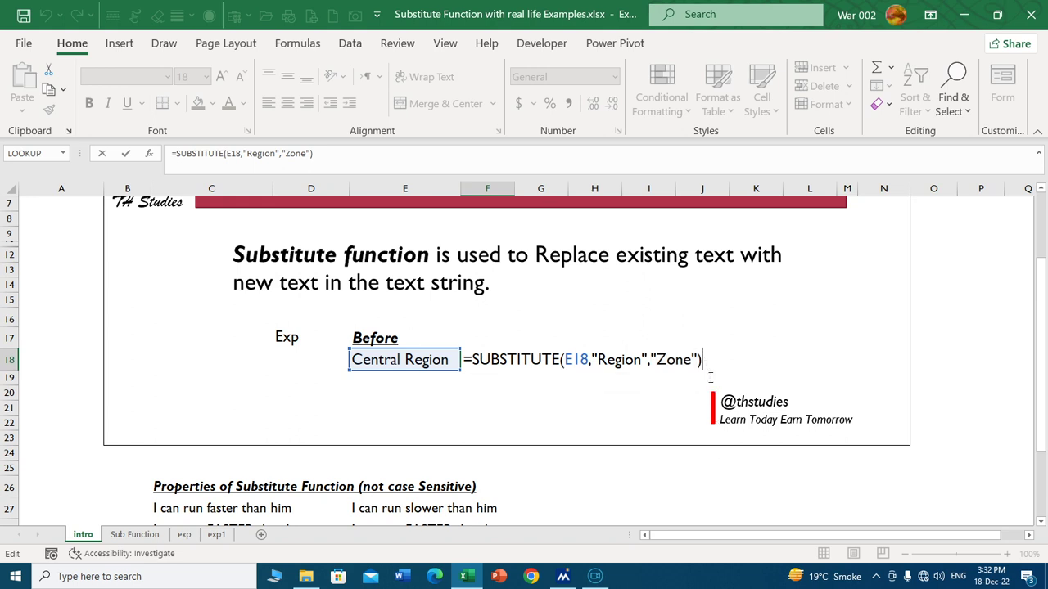
key("Return")
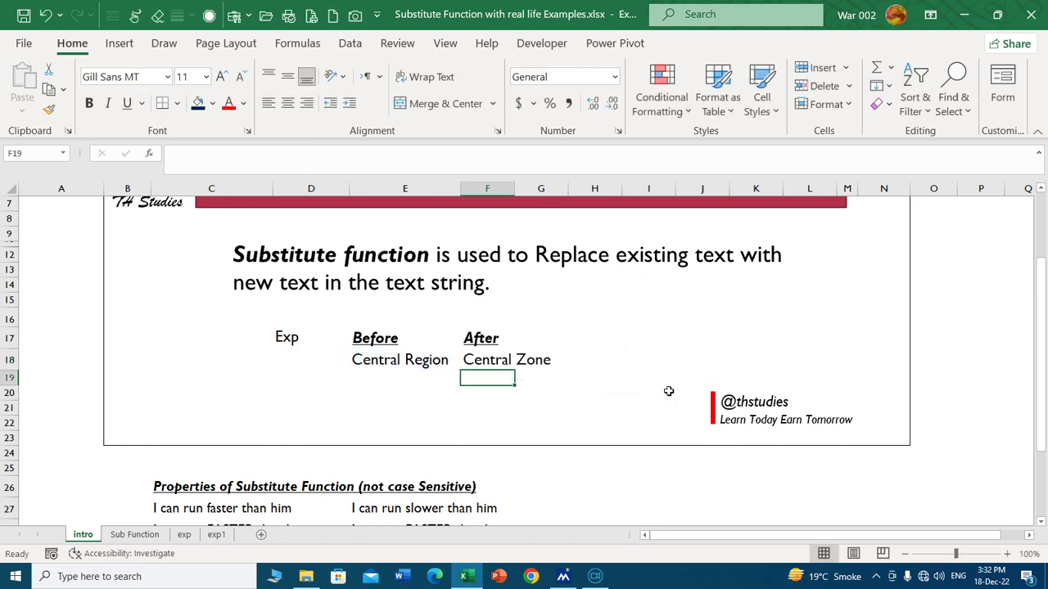
left_click(438, 366)
left_click(513, 365)
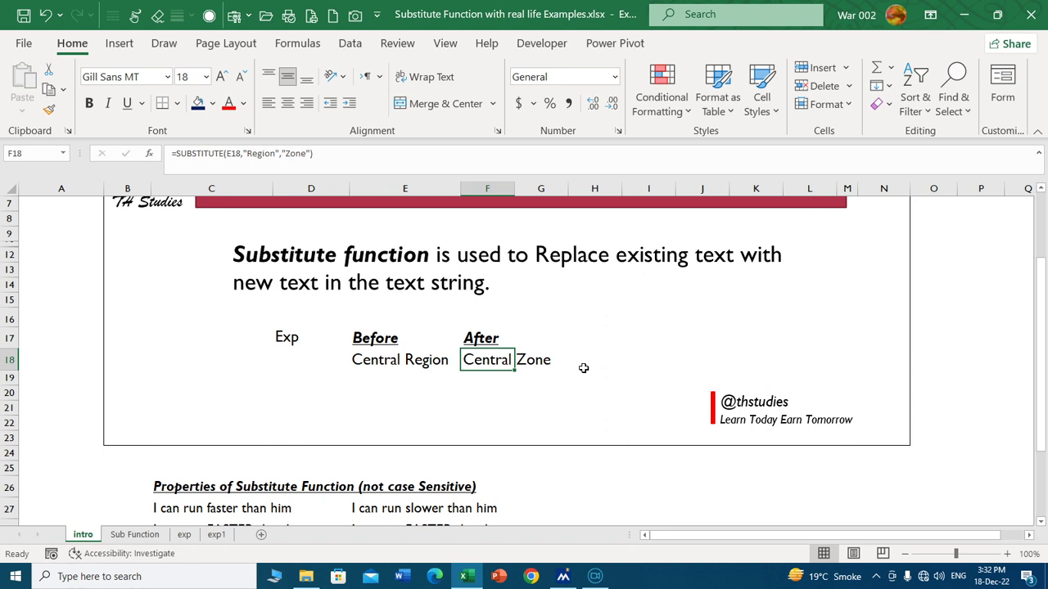
Step: Clear the converted sentences in E27:E29
scroll(583, 368, "down", 1)
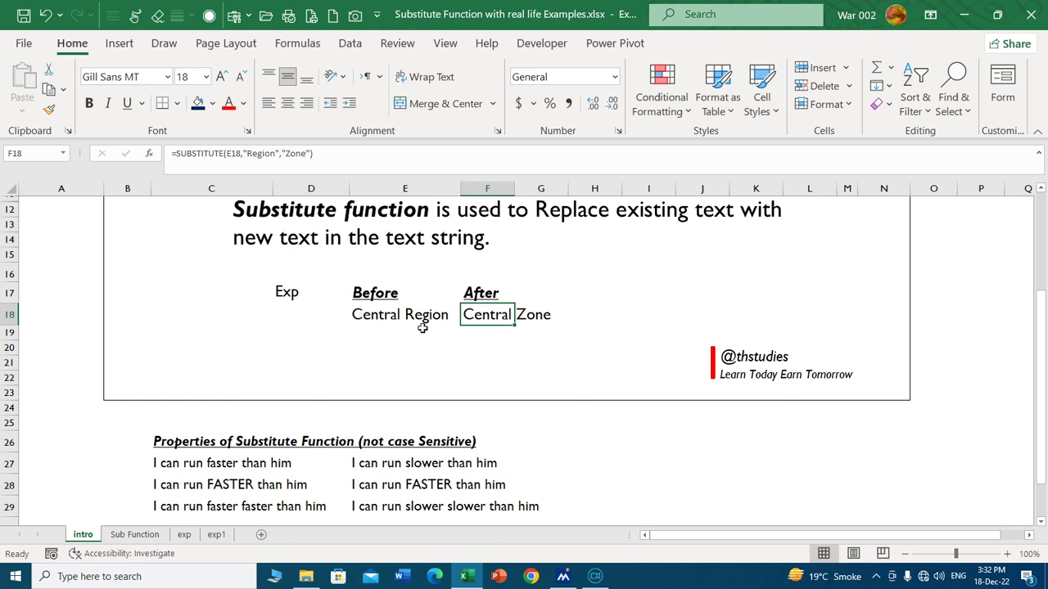
left_click(386, 312)
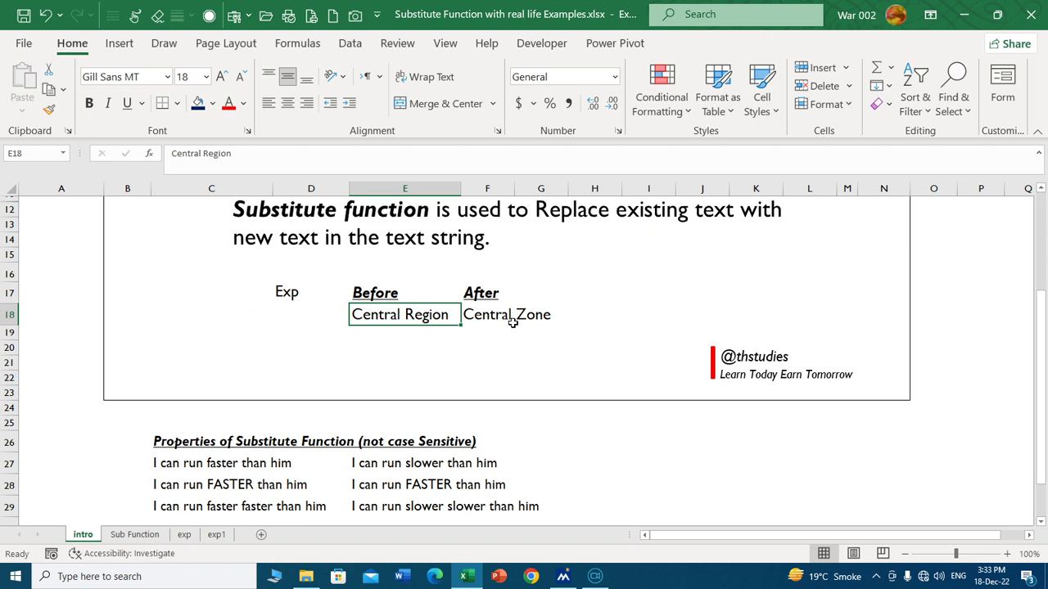
scroll(243, 317, "down", 2)
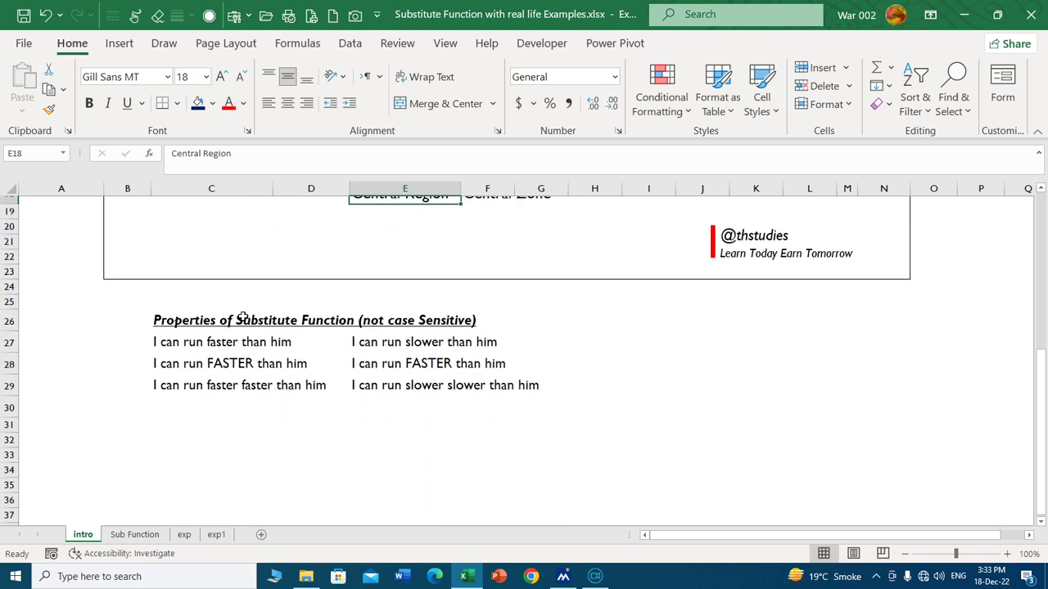
scroll(243, 317, "down", 1)
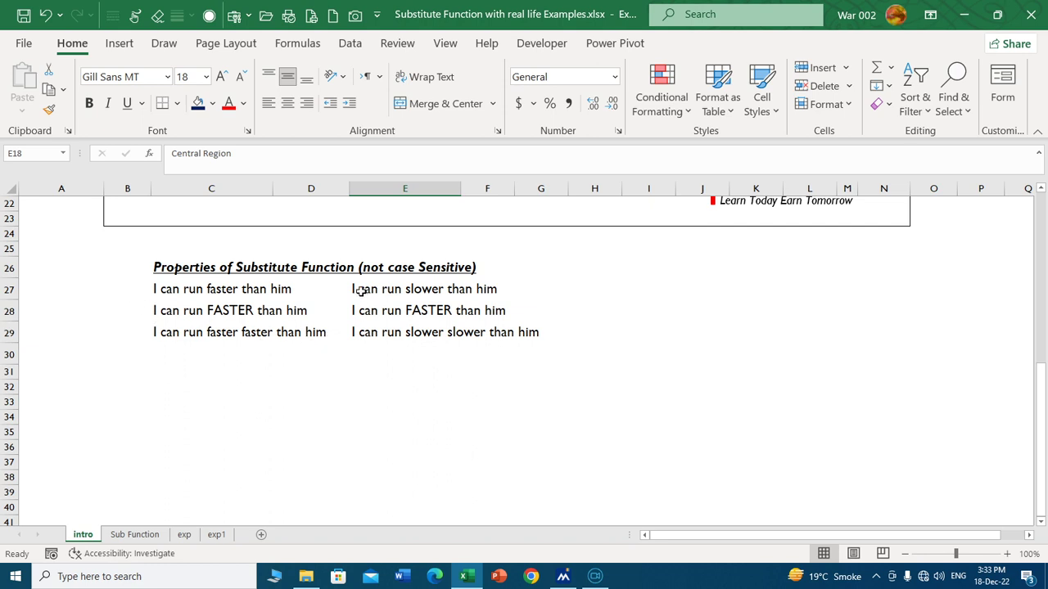
left_click_drag(361, 291, 391, 333)
key("Delete")
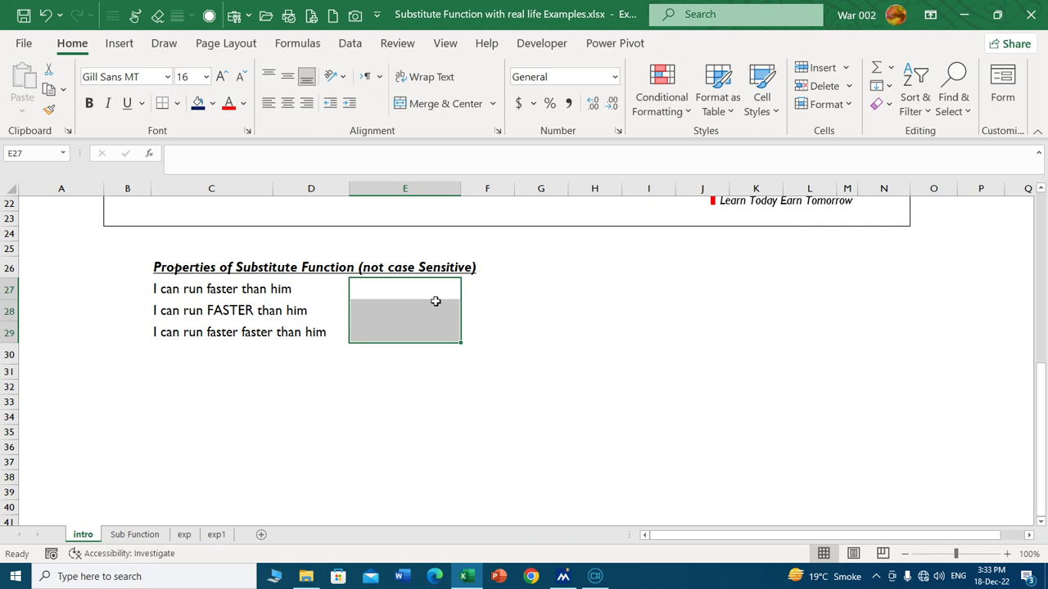
Step: Enter =SUBSTITUTE(C27,"faster","slower") in E27 and begin filling it down
left_click(408, 291)
type("=")
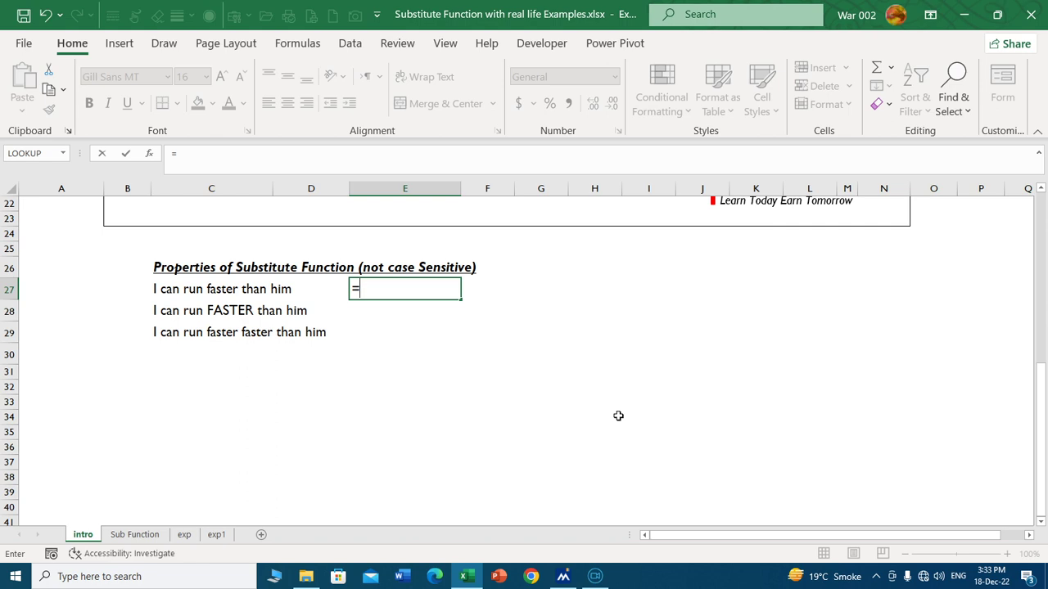
type("SUB")
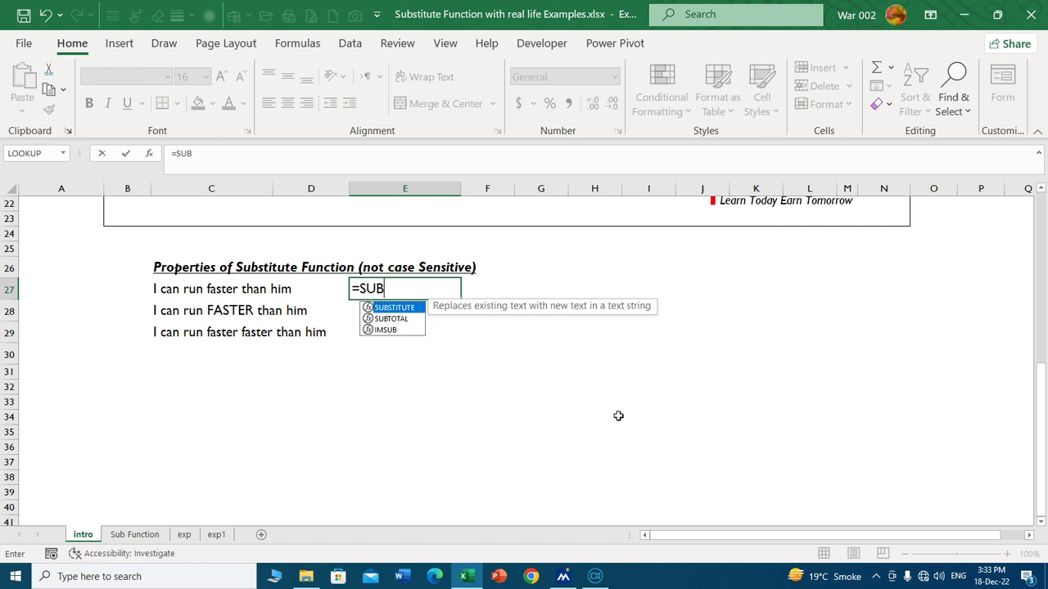
key("Tab")
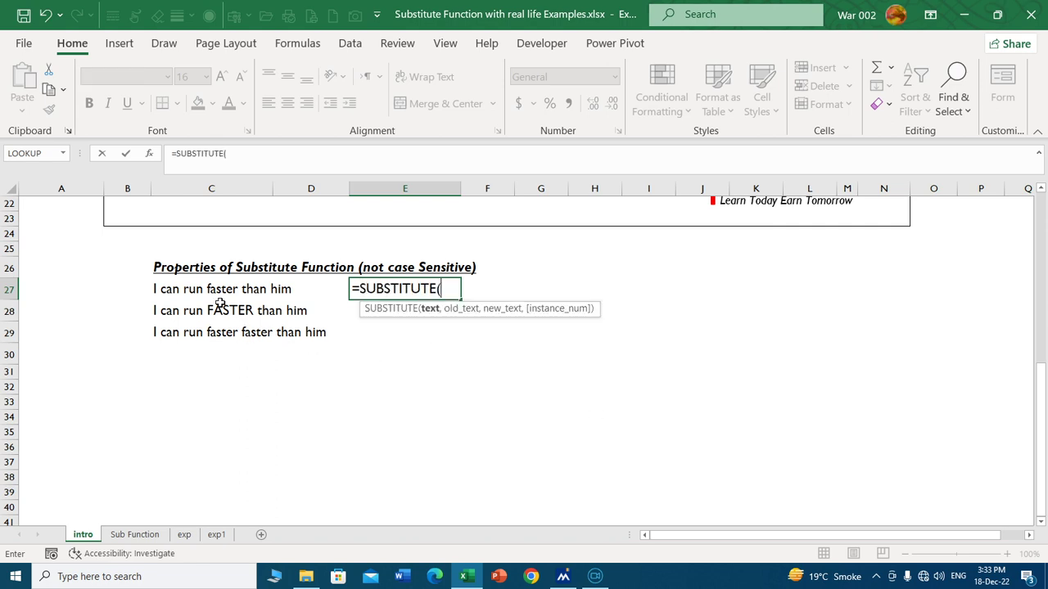
left_click(169, 289)
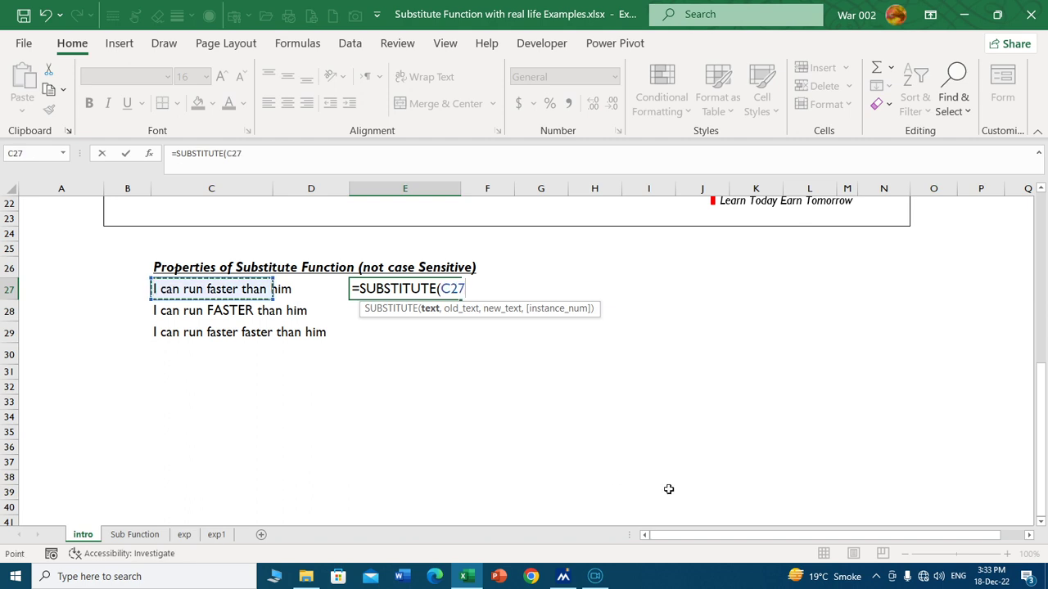
type(",")
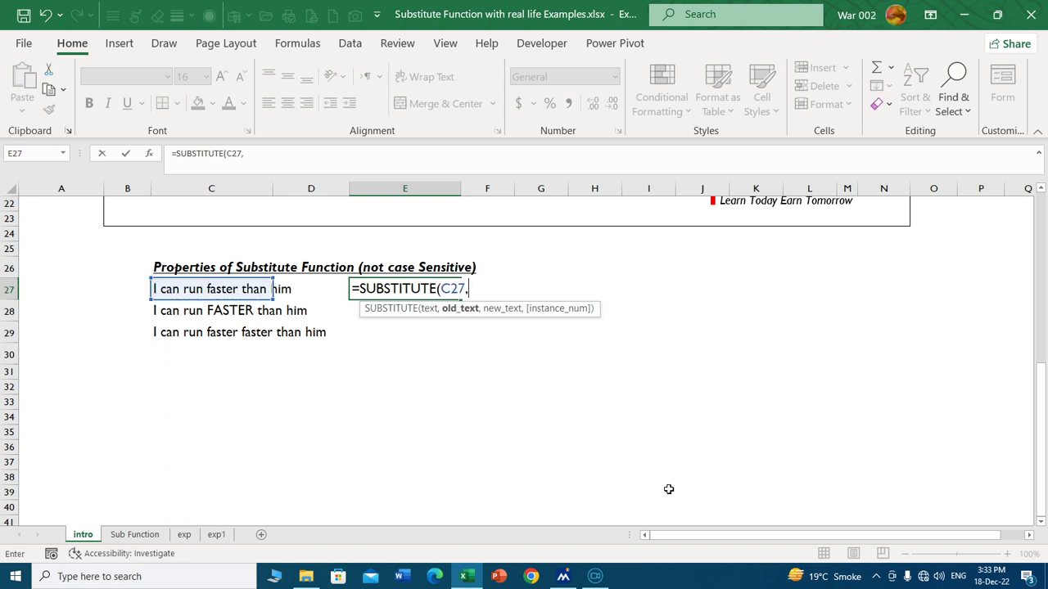
type("\"")
type("FASTER")
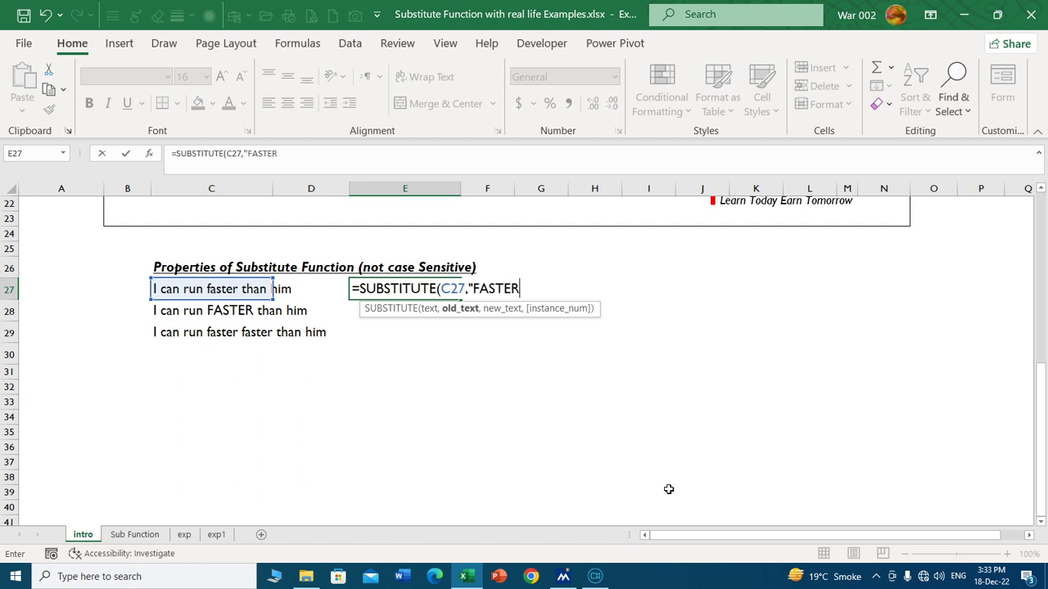
key("BackSpace")
key("BackSpace")
key("BackSpace")
key("BackSpace")
key("BackSpace")
key("BackSpace")
type("f")
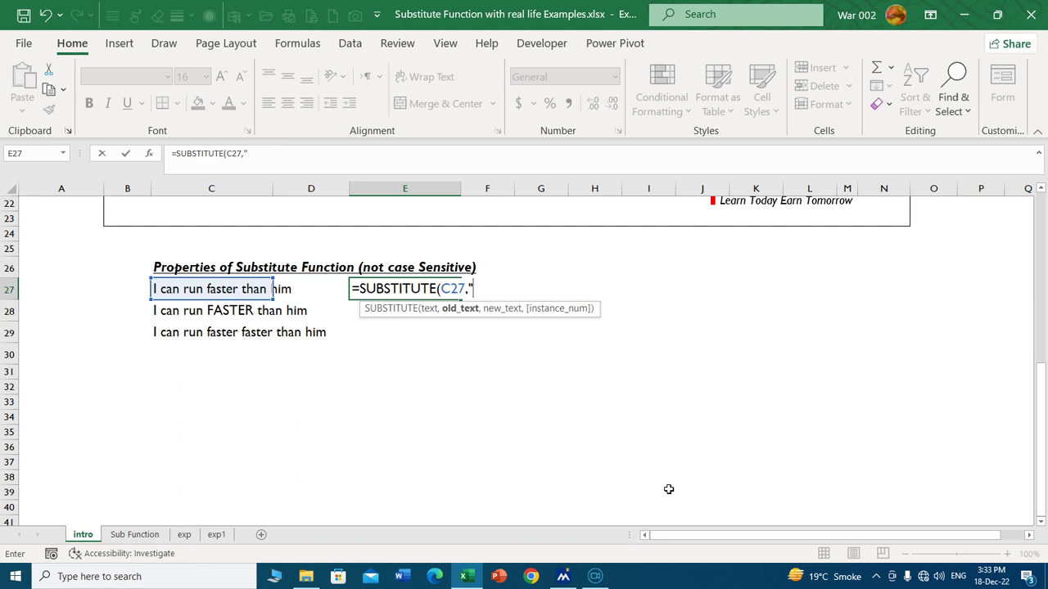
type("aster")
type(",\"")
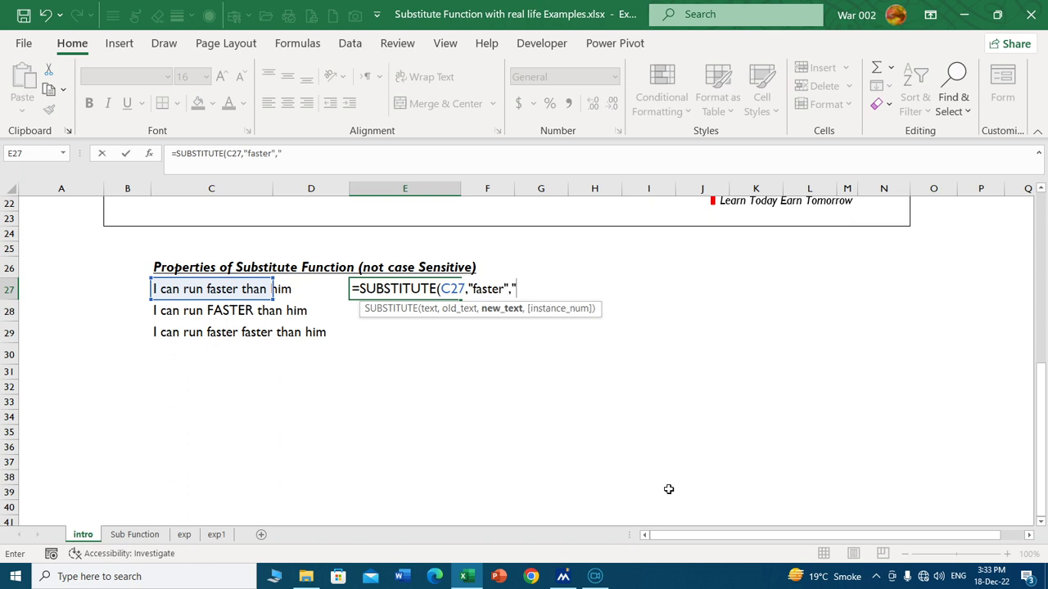
type("slower")
type("\")")
key("Return")
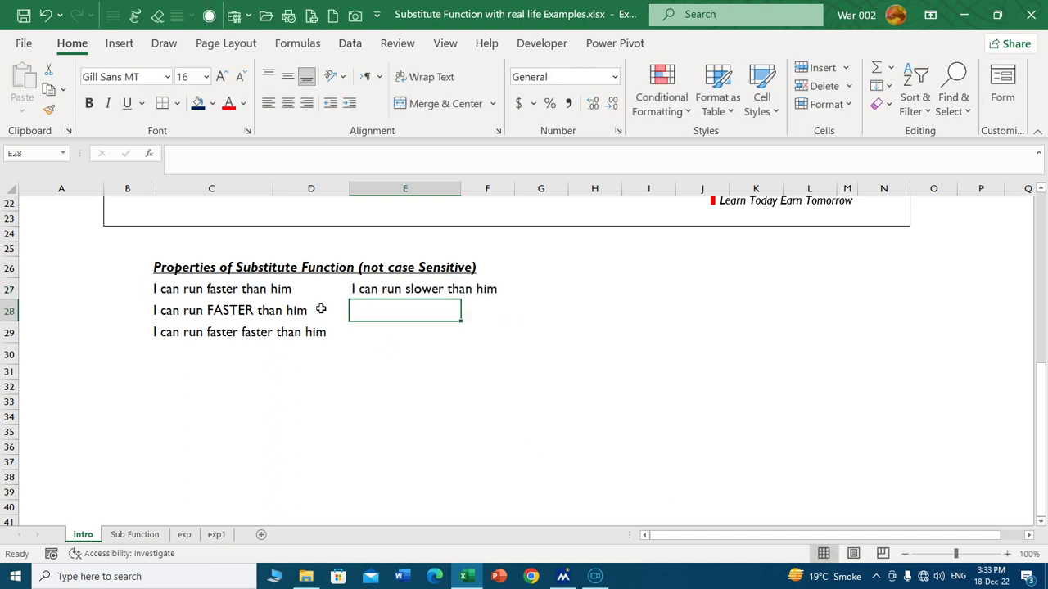
left_click(381, 292)
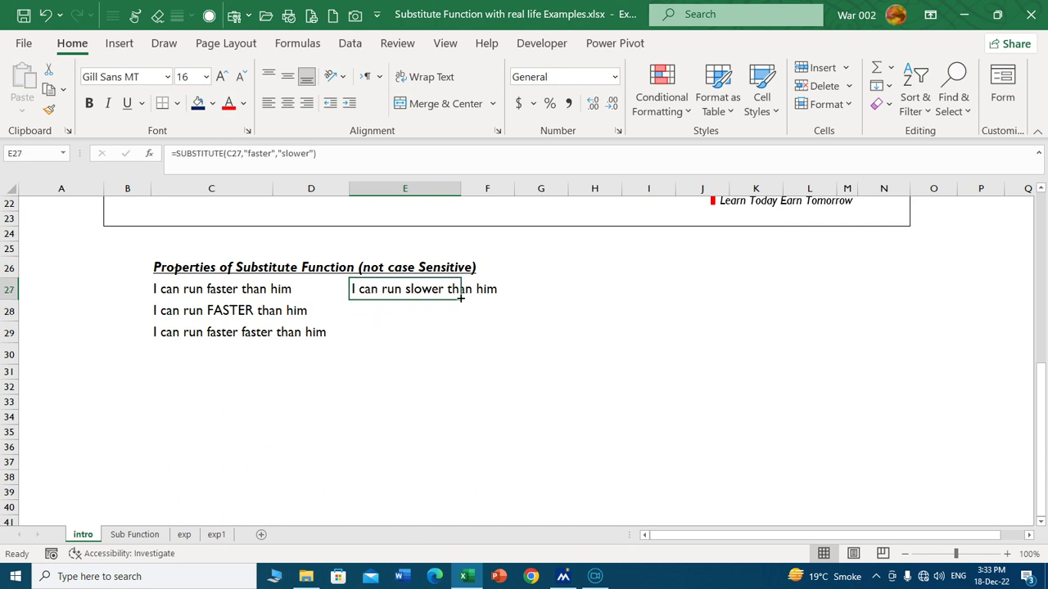
left_click_drag(463, 299, 463, 336)
Step: Fill the formula to E29 and compare results: FASTER stays, 'faster faster' becomes 'slower slower'
left_click(604, 287)
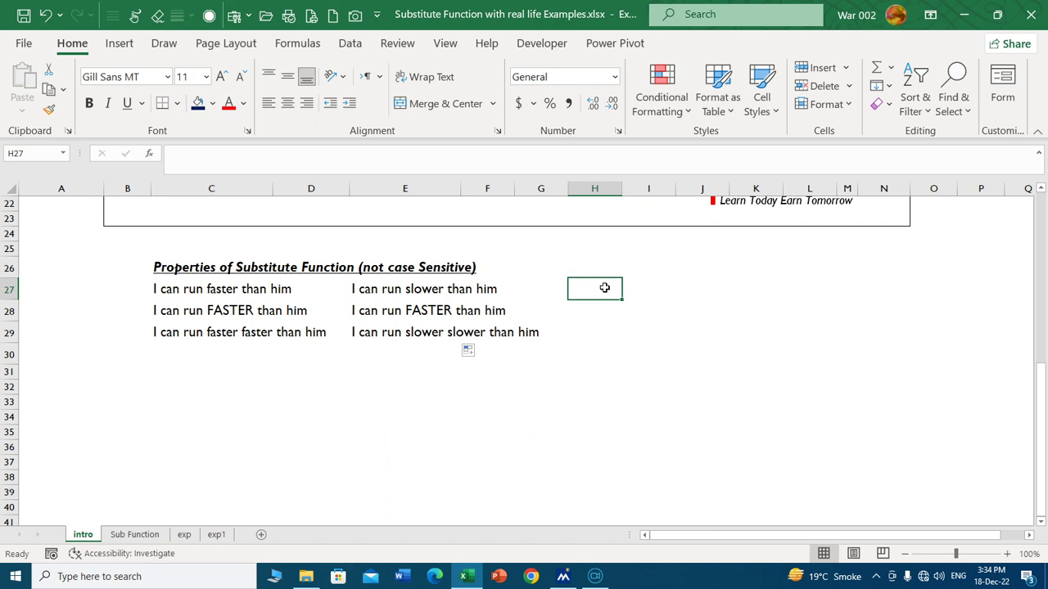
left_click(225, 312)
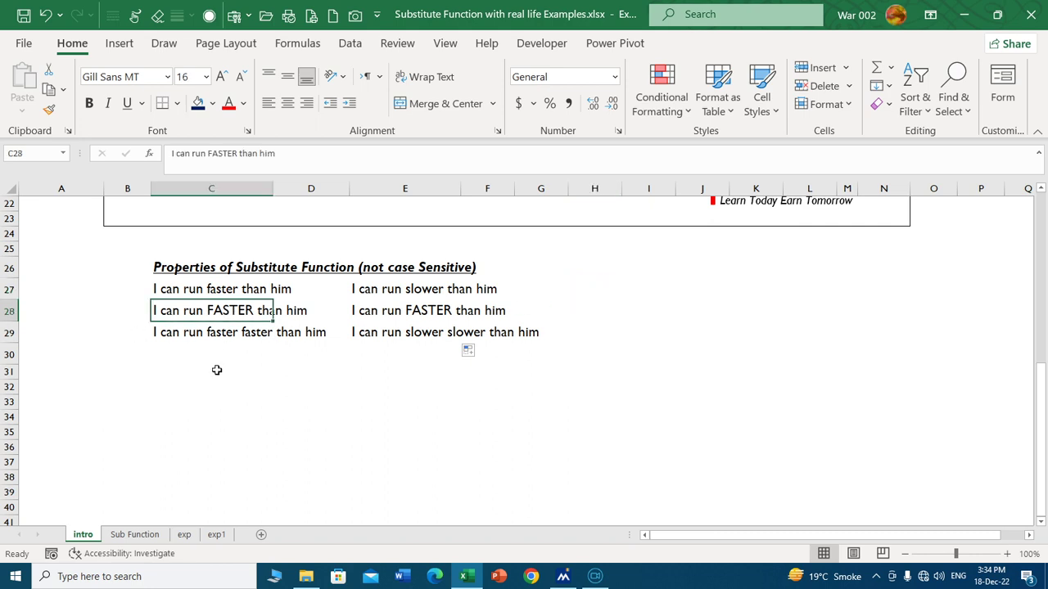
left_click(428, 311)
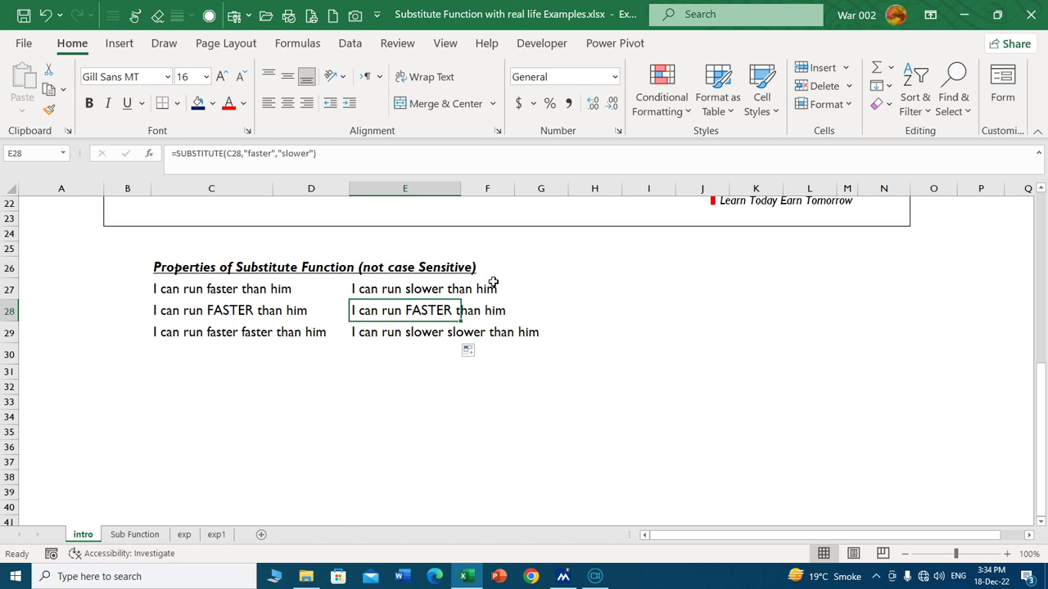
left_click(174, 337)
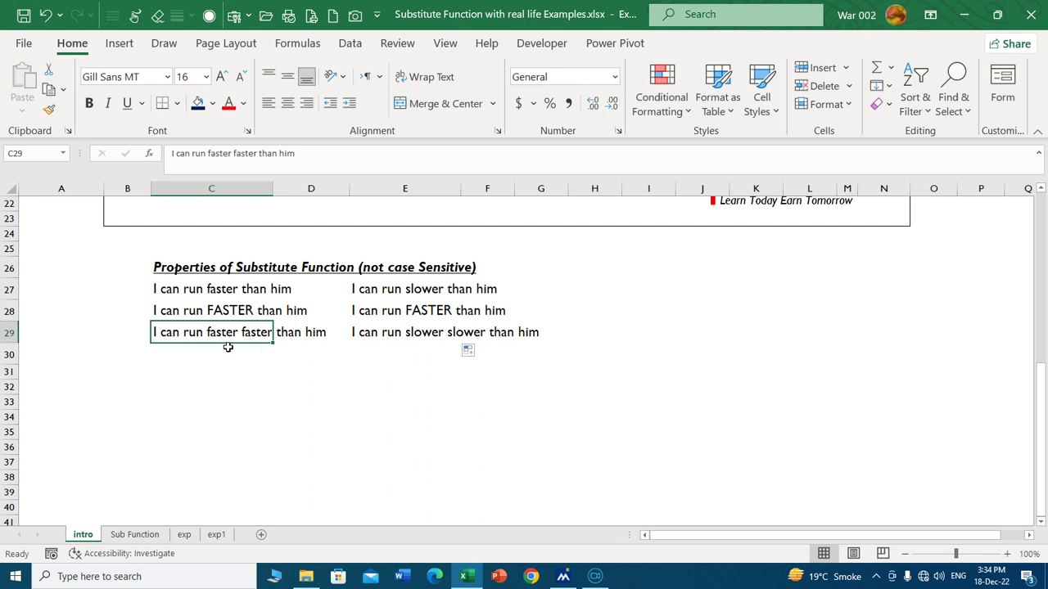
left_click(377, 335)
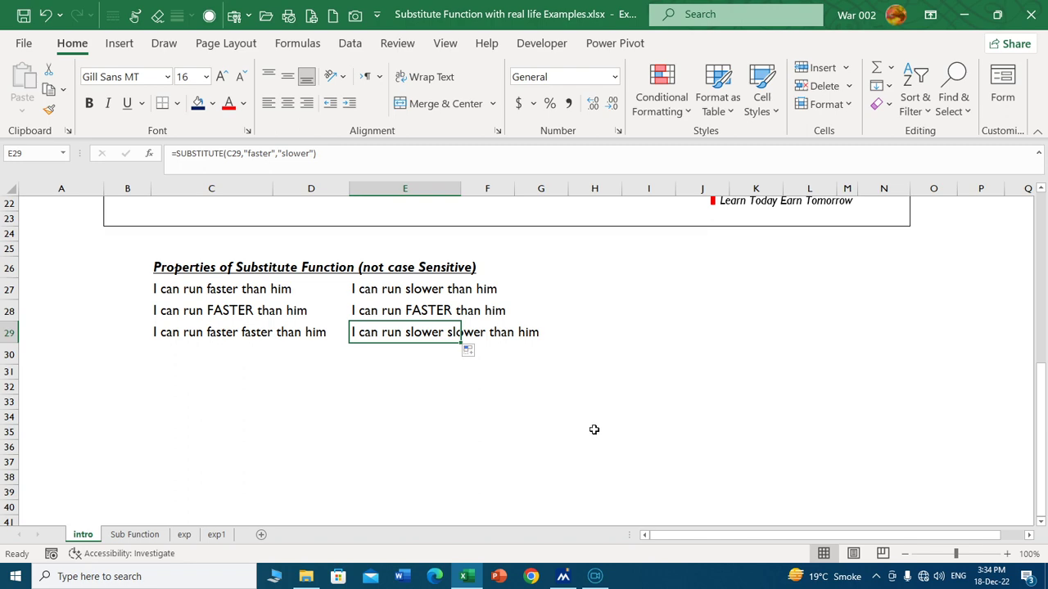
scroll(605, 385, "up", 4)
scroll(627, 334, "up", 3)
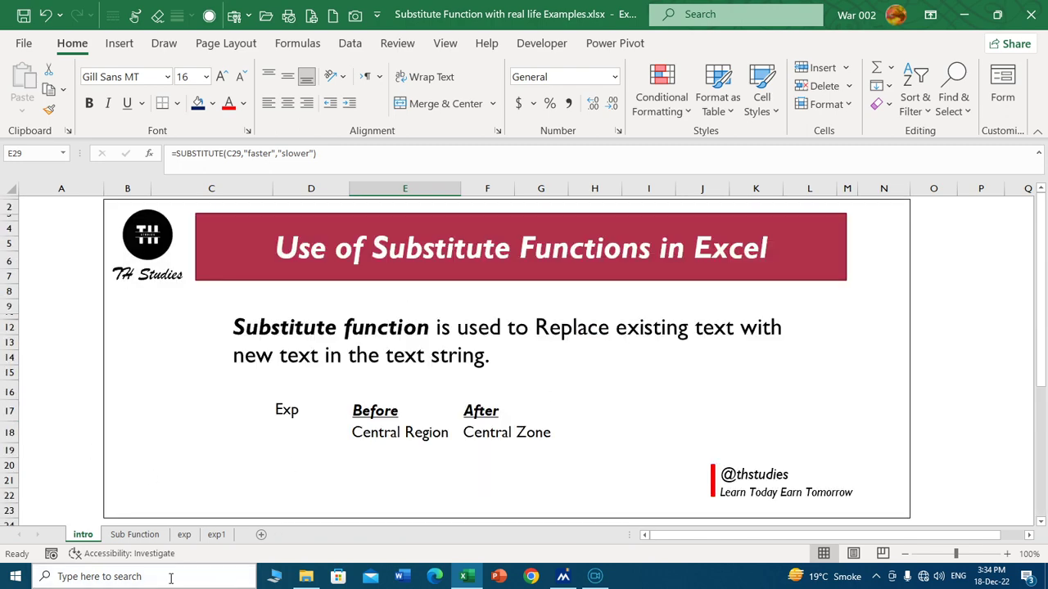
Step: Switch to the Sub Function sheet and inspect E7's =SUBSTITUTE(D7,"-","") formula
left_click(141, 537)
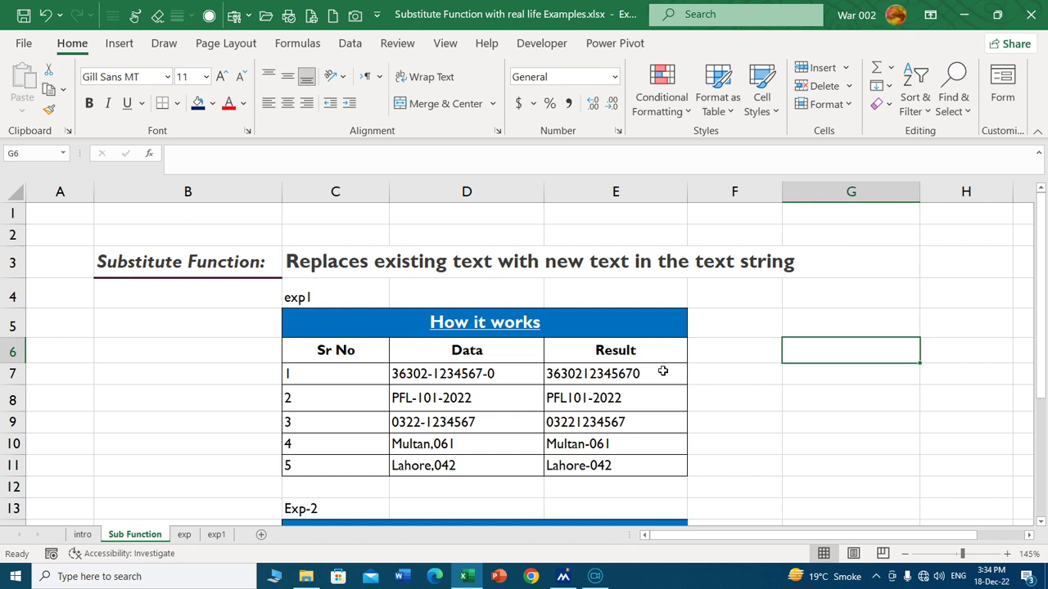
scroll(734, 346, "down", 1)
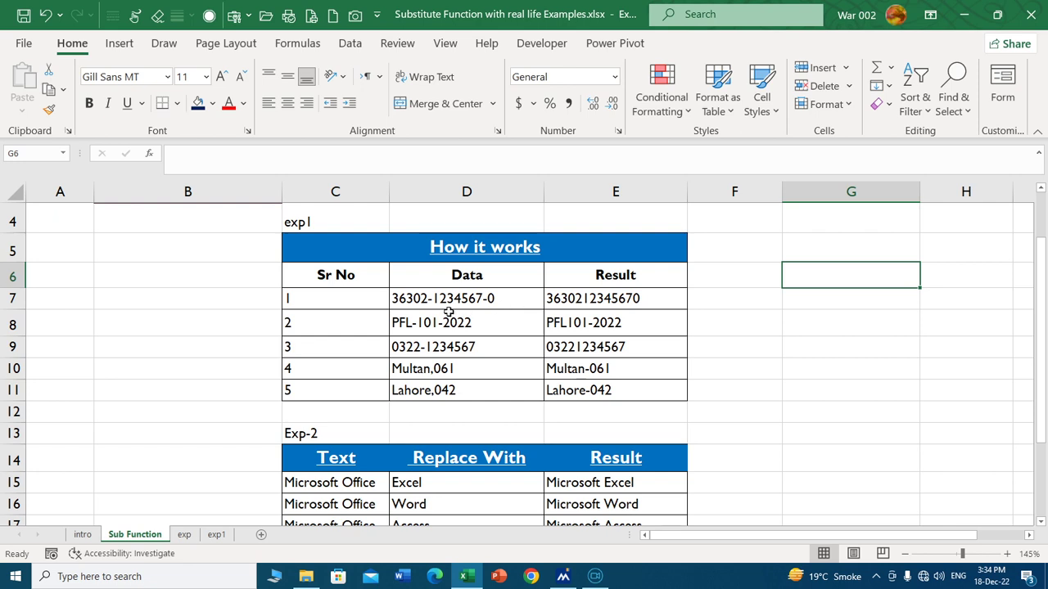
left_click(595, 303)
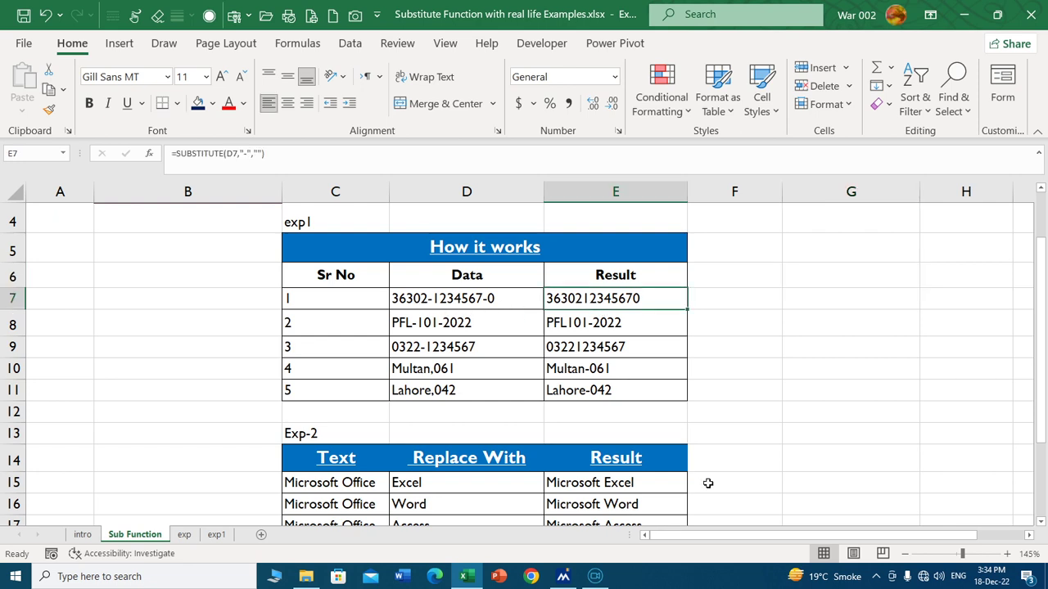
type("=")
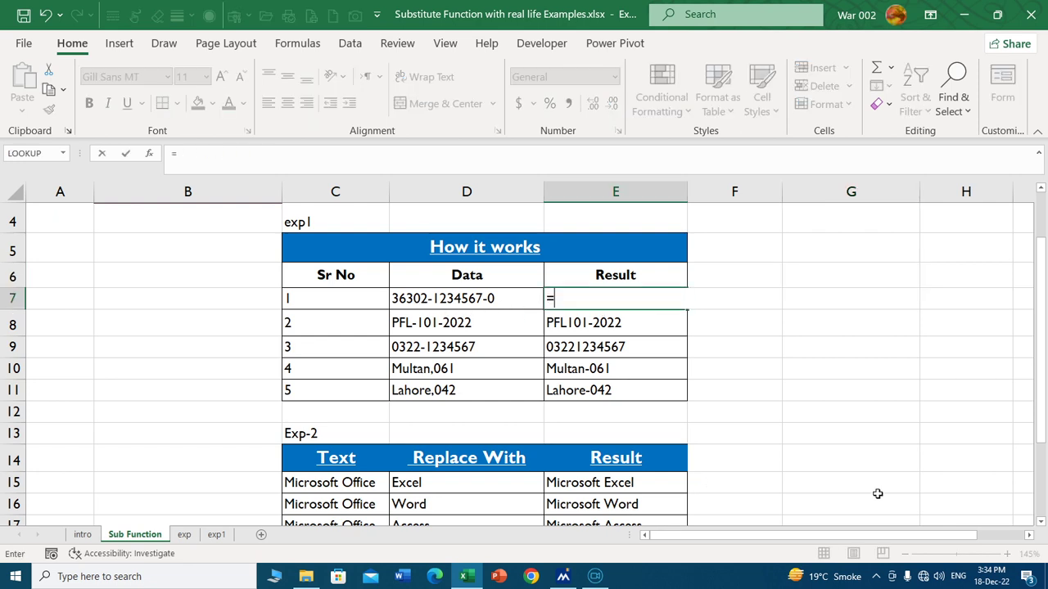
type("subs")
key("Tab")
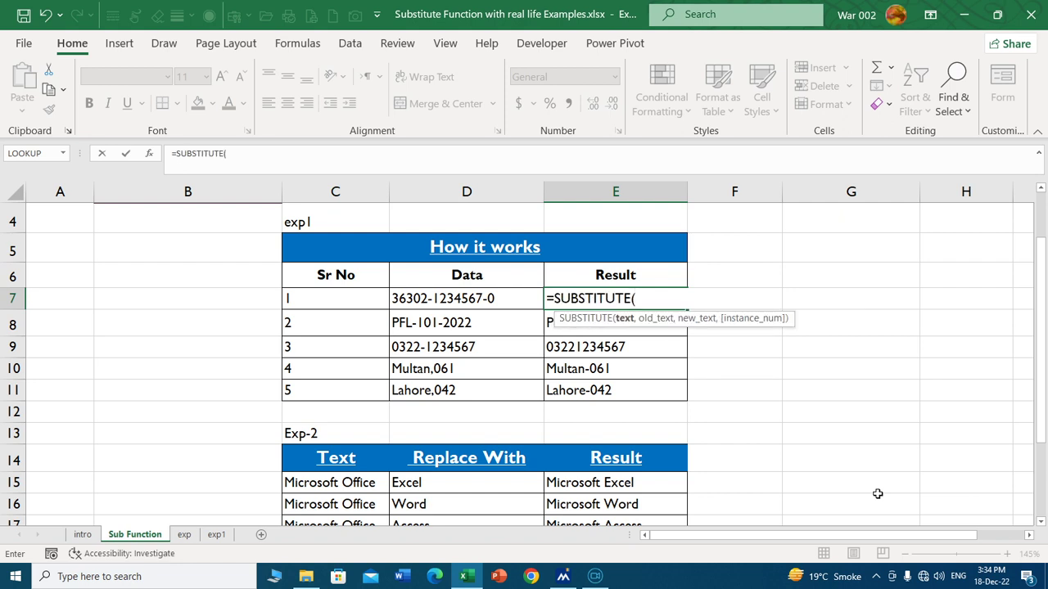
left_click(489, 300)
type(",")
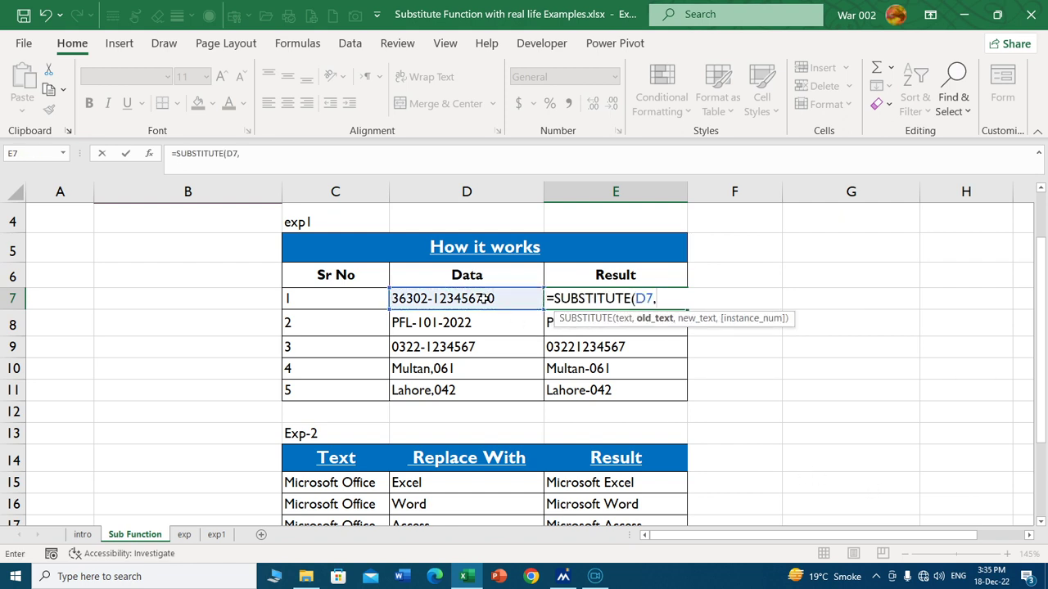
type("\"-\"")
type(",")
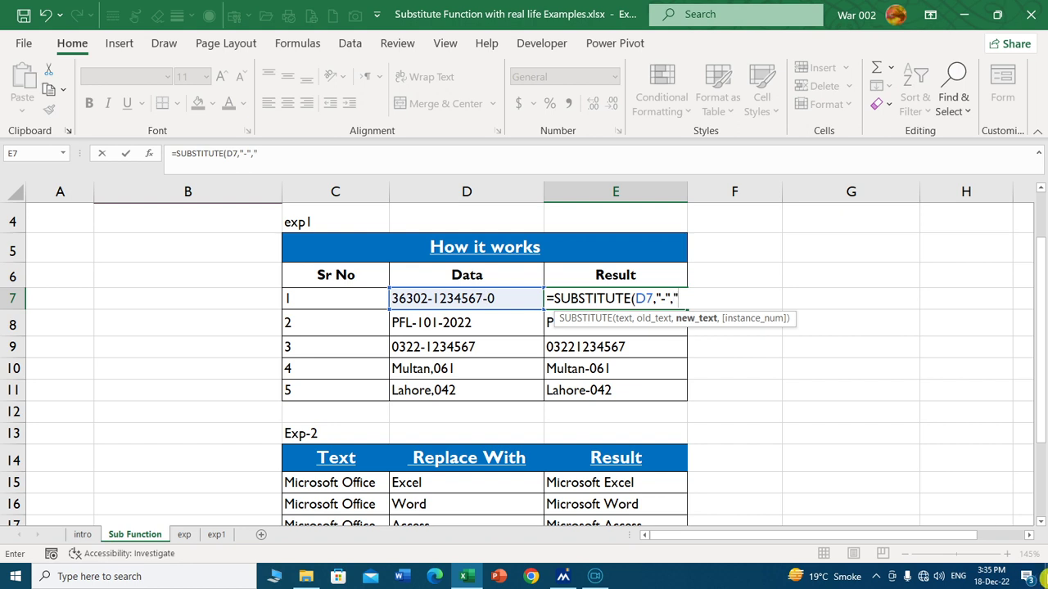
type("\"")
key("Return")
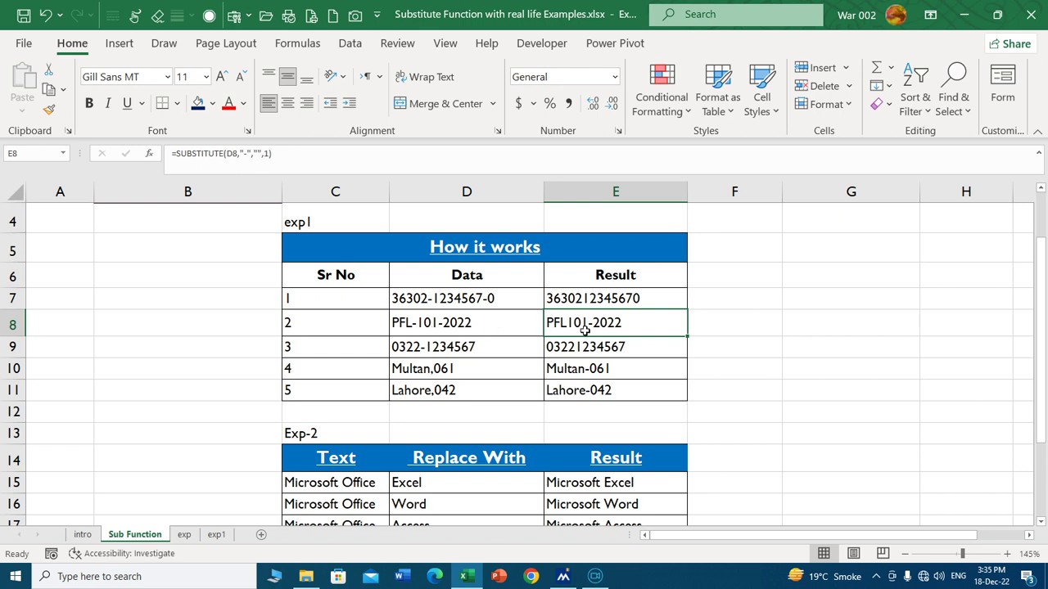
Step: Enter =SUBSTITUTE(D8,"-","",1) in E8 so only the first dash is removed
left_click(419, 325)
double_click(418, 325)
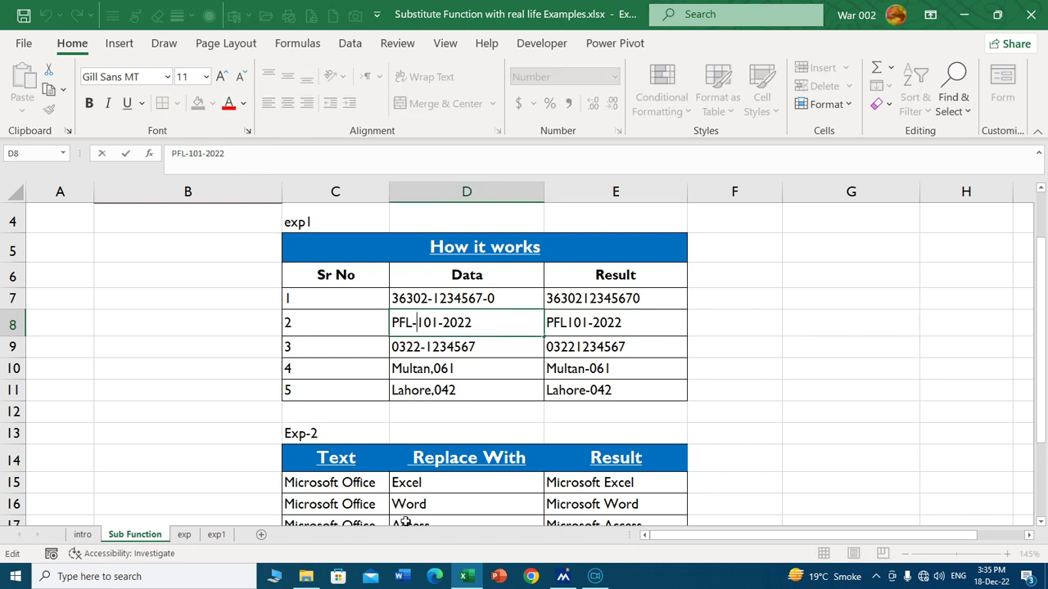
left_click(606, 325)
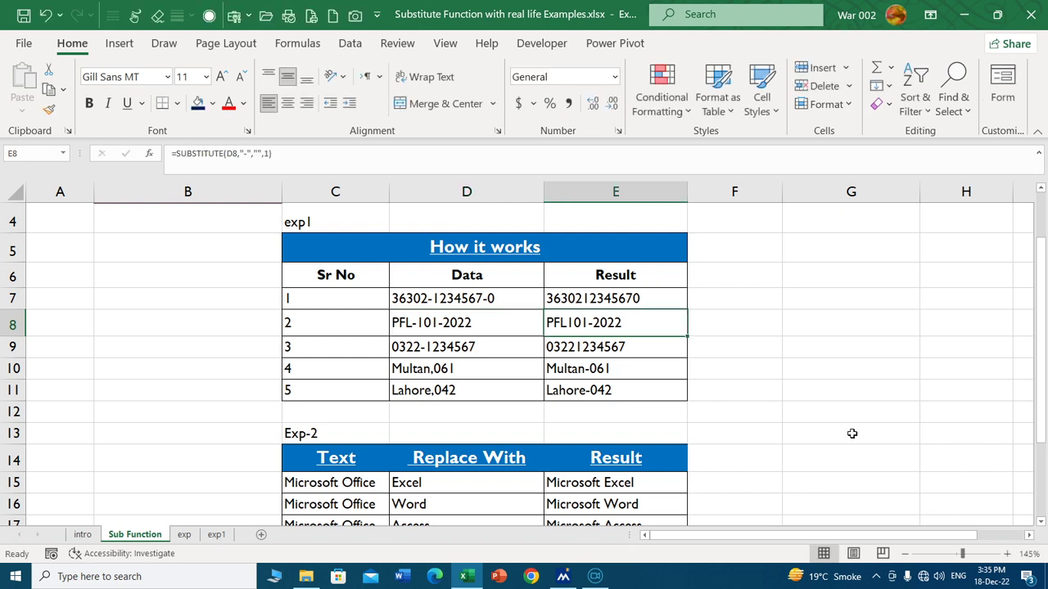
type("=su")
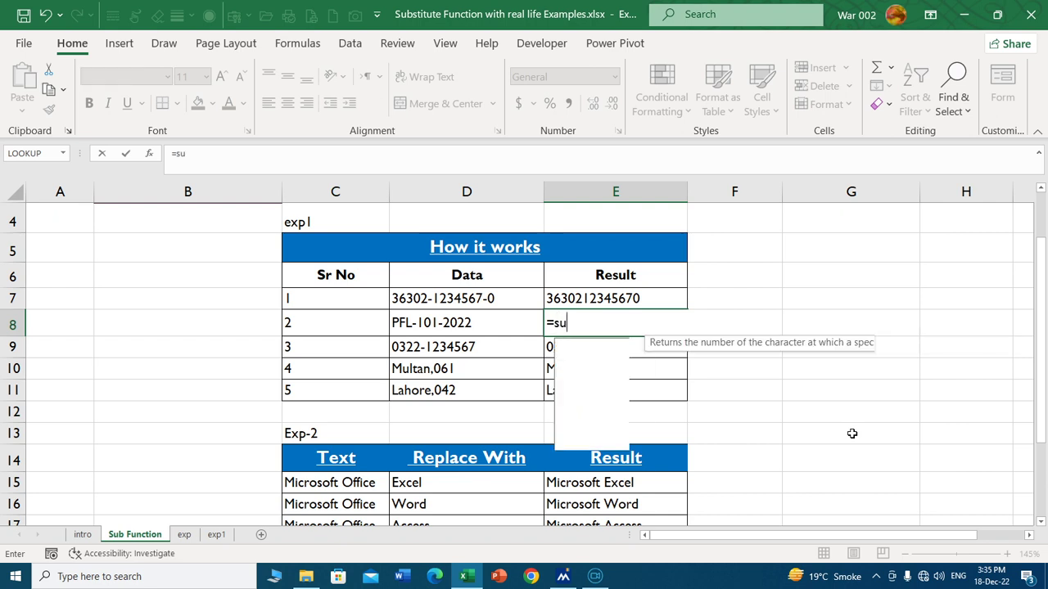
type("bs")
key("Tab")
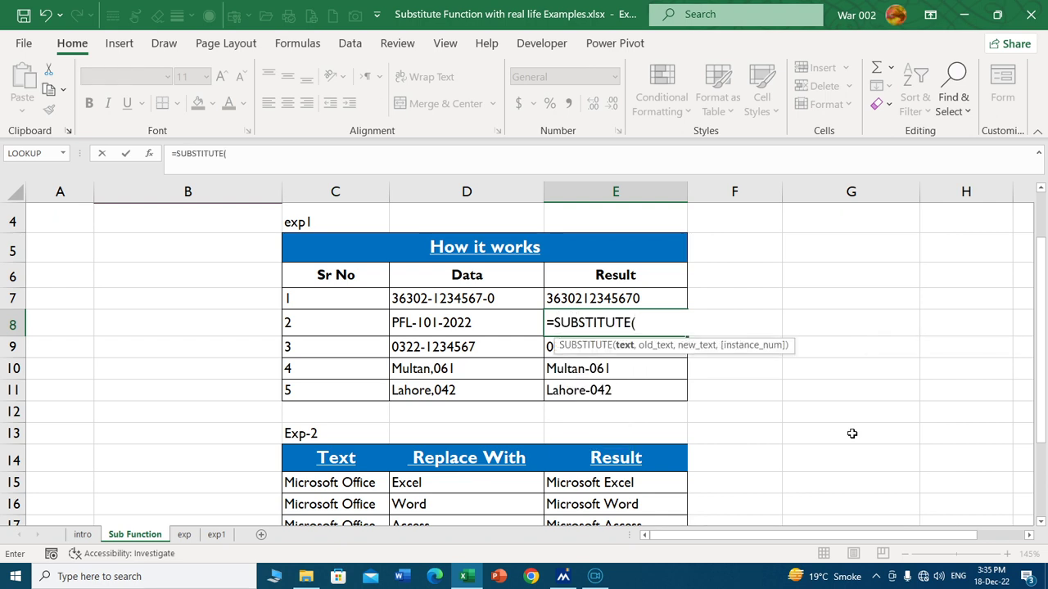
left_click(432, 320)
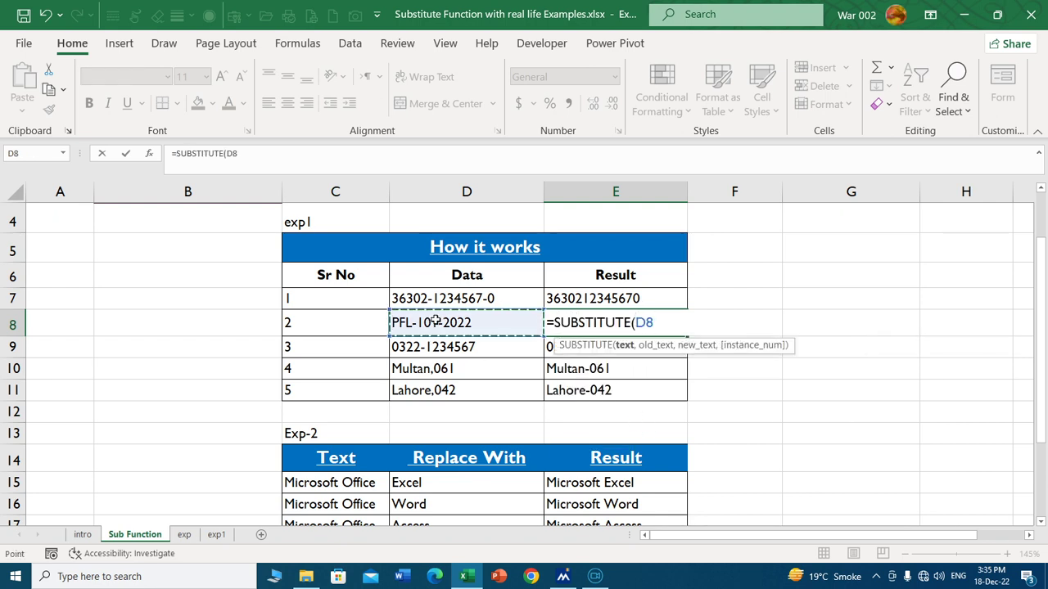
type(",\"")
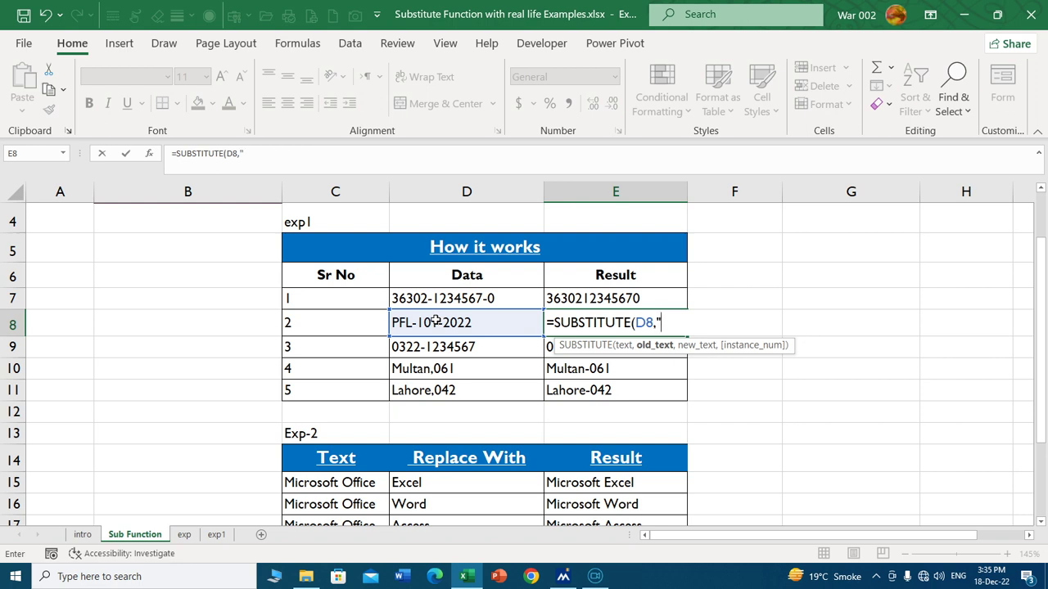
type("-")
type("\"")
type(",")
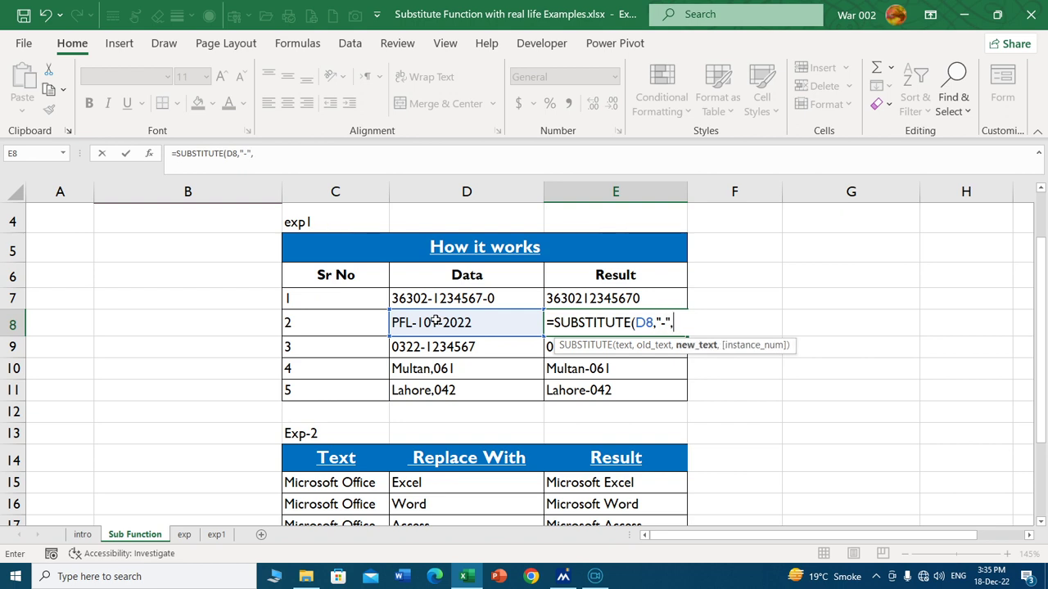
type("\"\"")
type(",")
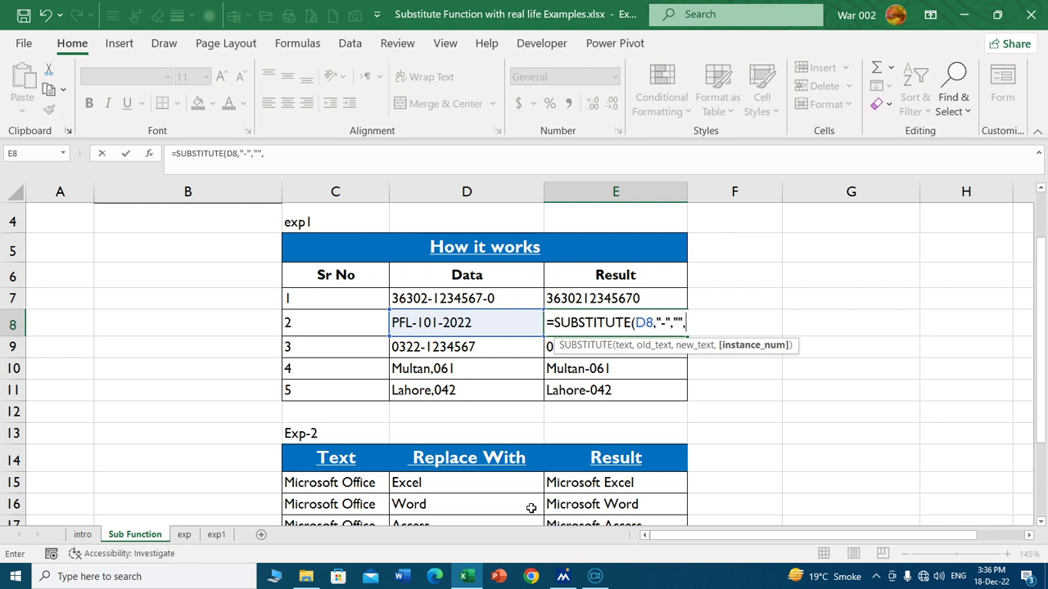
type("1)")
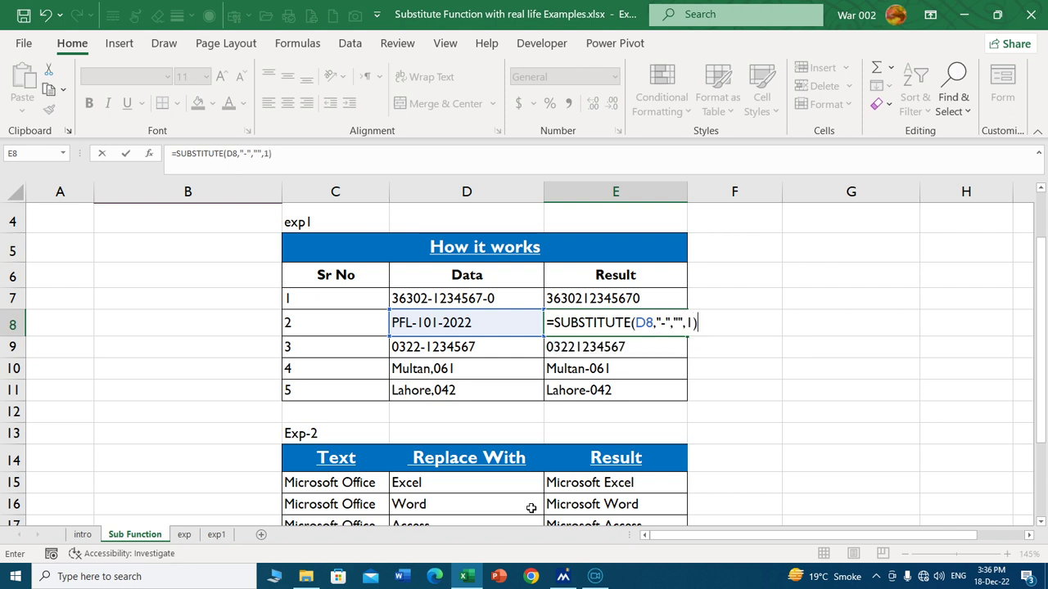
key("Return")
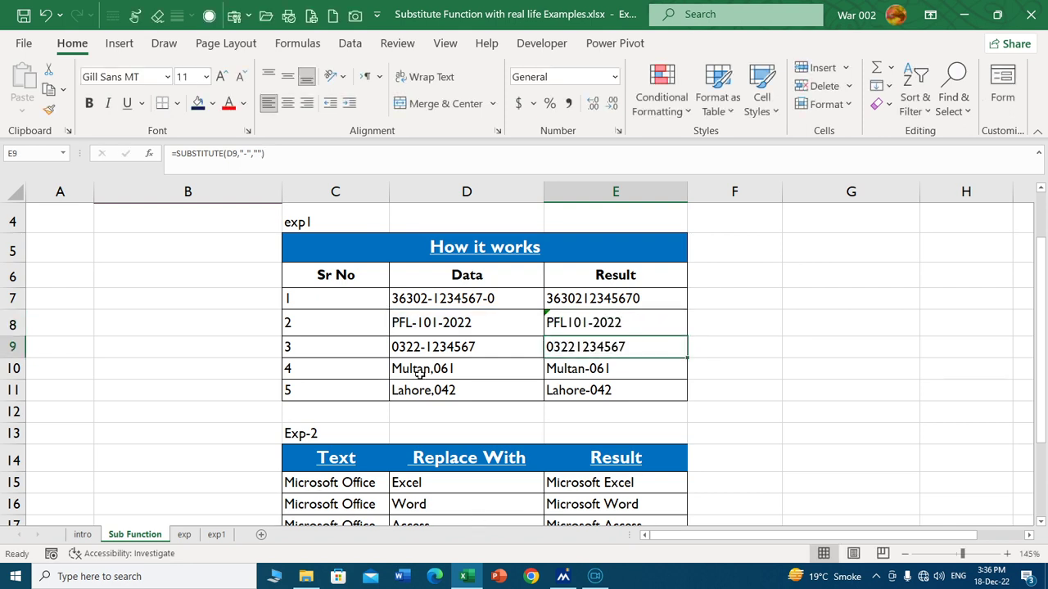
Step: Compare E8's PFL101-2022 result with the original PFL-101-2022 in D8
double_click(417, 324)
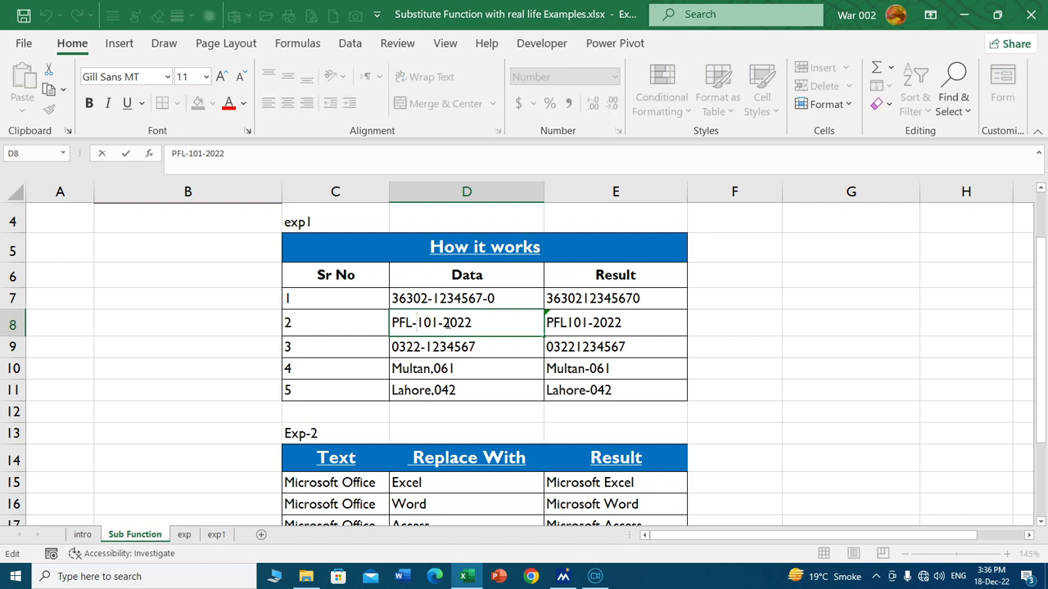
left_click_drag(442, 322, 472, 322)
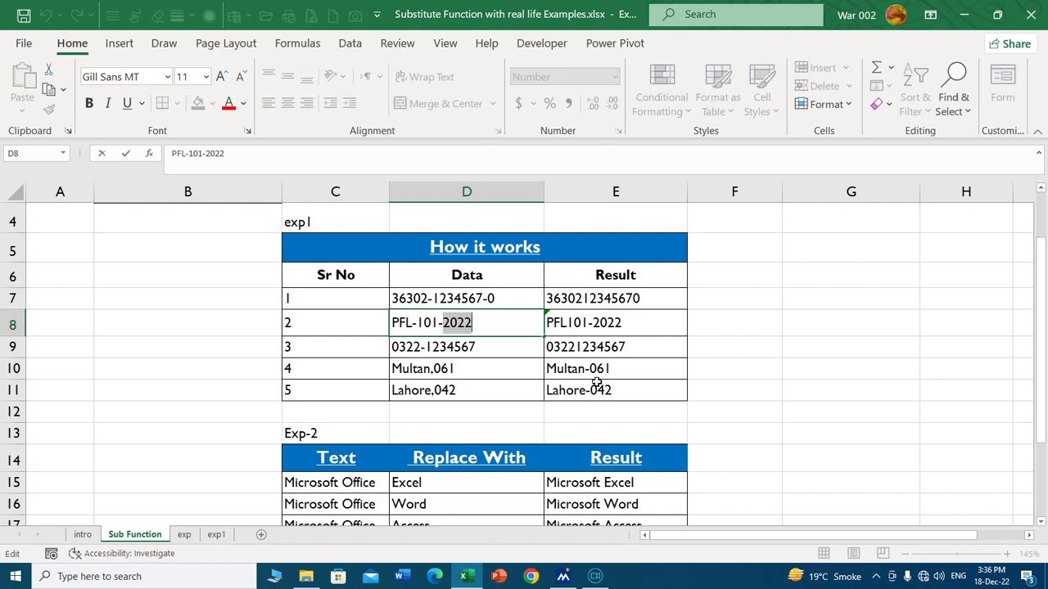
left_click(595, 329)
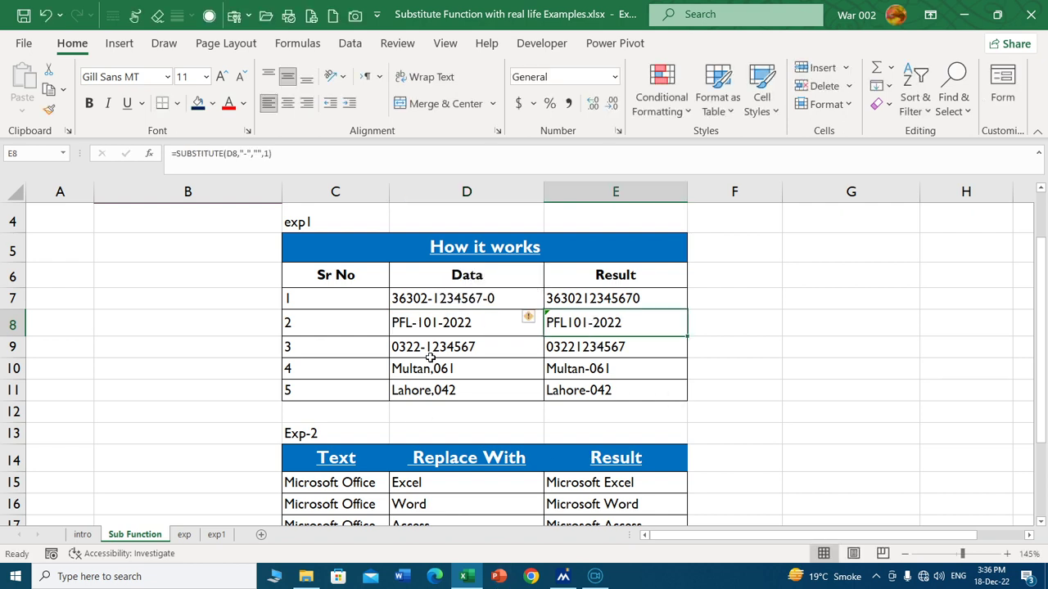
left_click(416, 323)
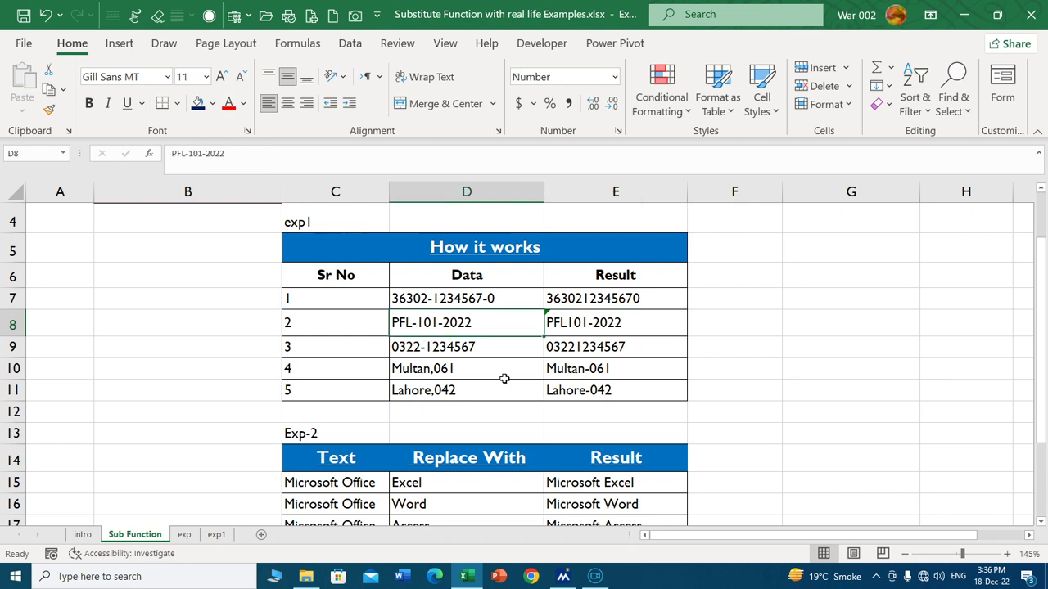
Step: Change E8's instance number from 1 to 2, giving PFL-1012022
double_click(582, 332)
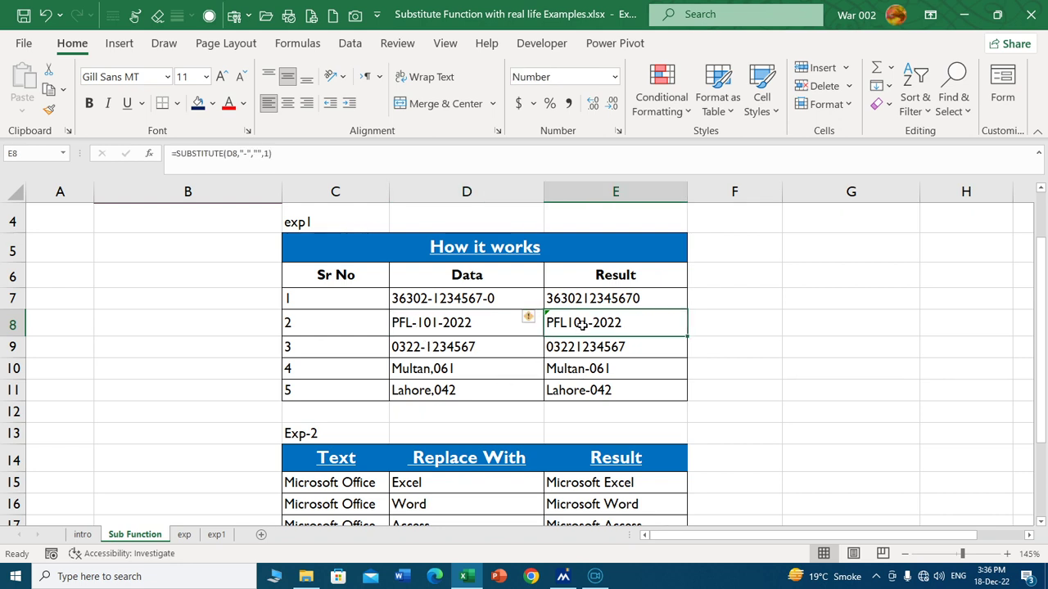
left_click(690, 323)
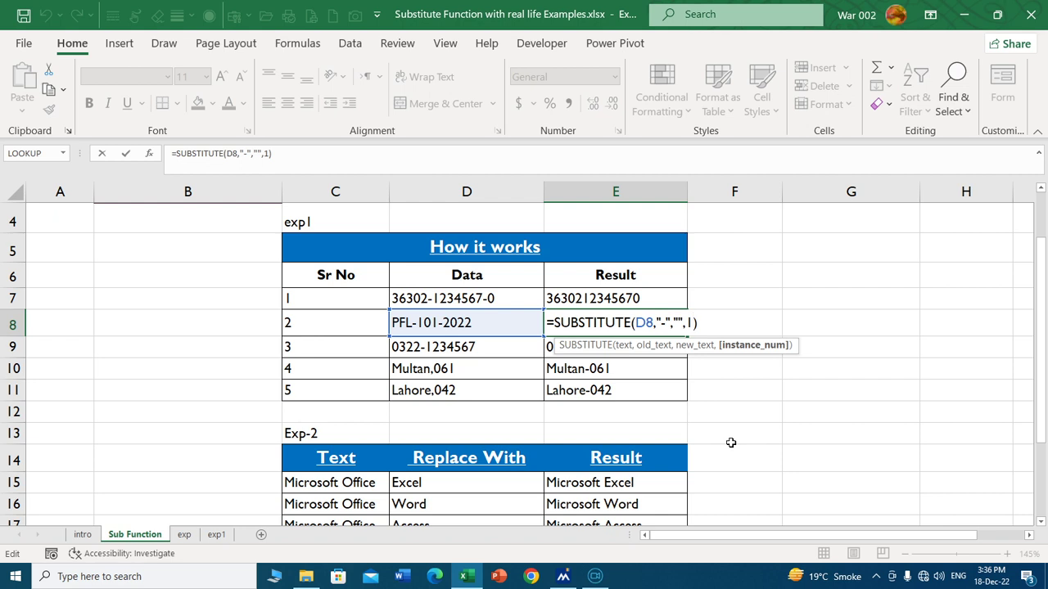
key("BackSpace")
type("2")
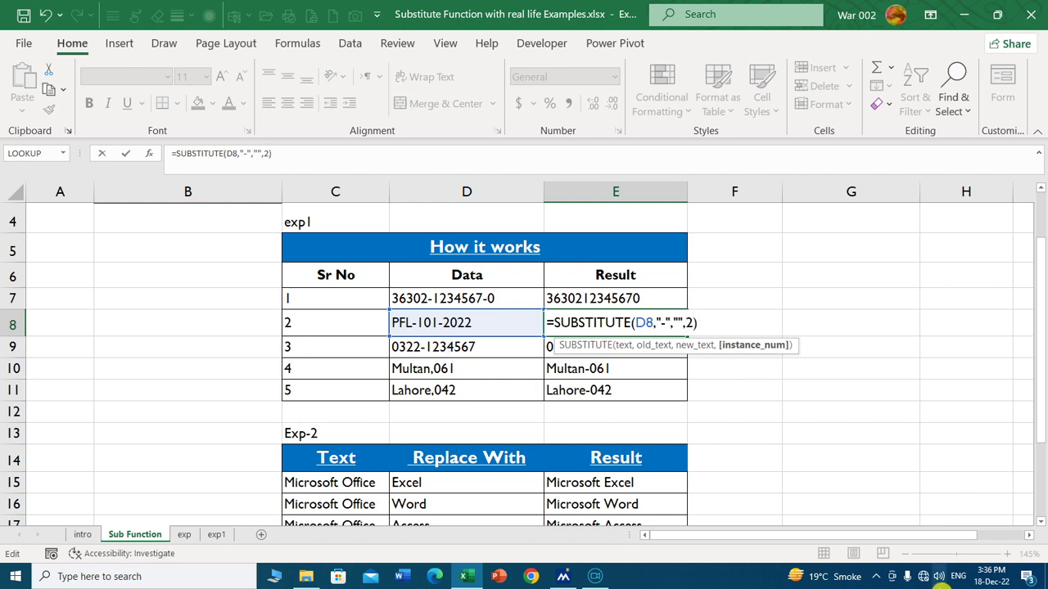
key("Return")
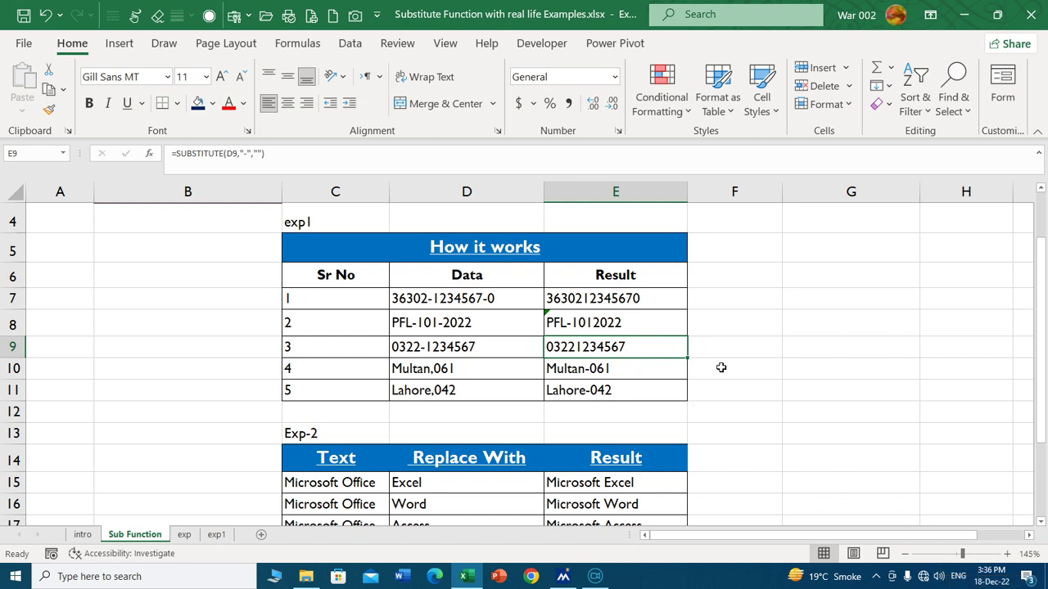
left_click(435, 352)
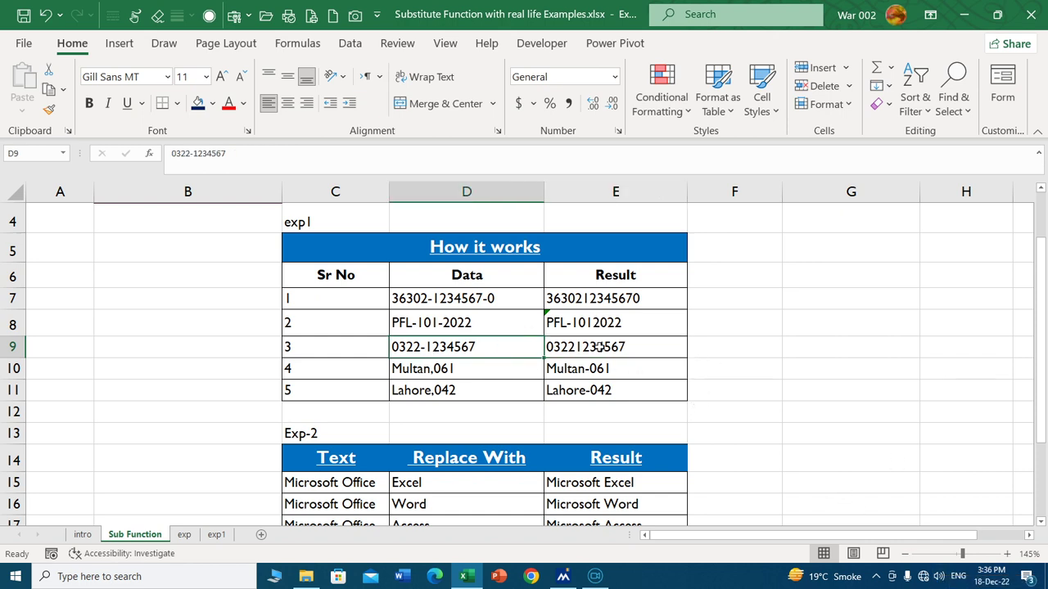
double_click(600, 347)
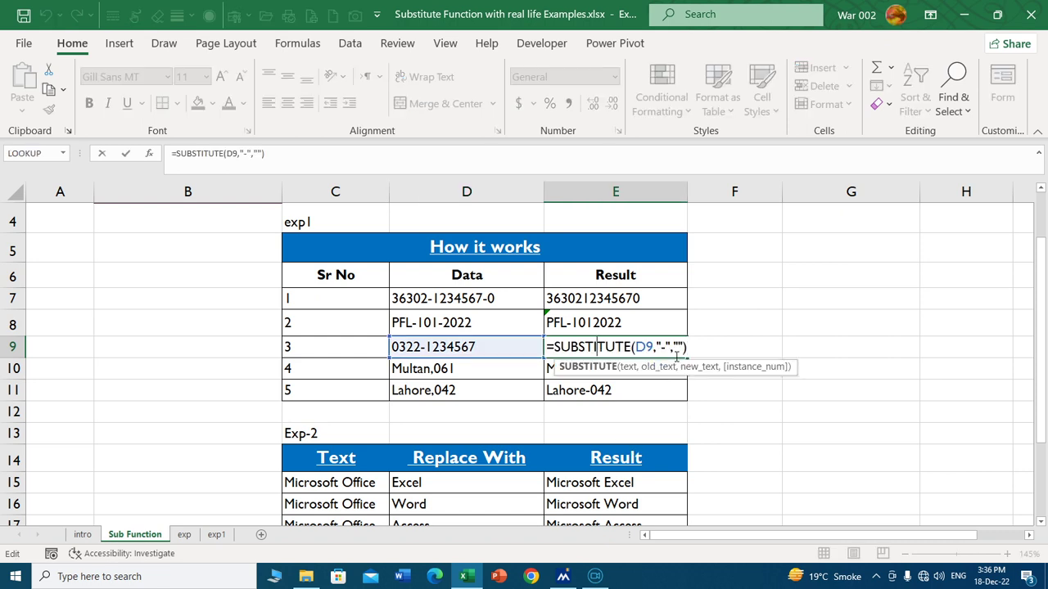
key("ctrl+Return")
Step: Enter =SUBSTITUTE(D10,",","-") in E10 so Multan,061 becomes Multan-061
left_click_drag(600, 369, 601, 389)
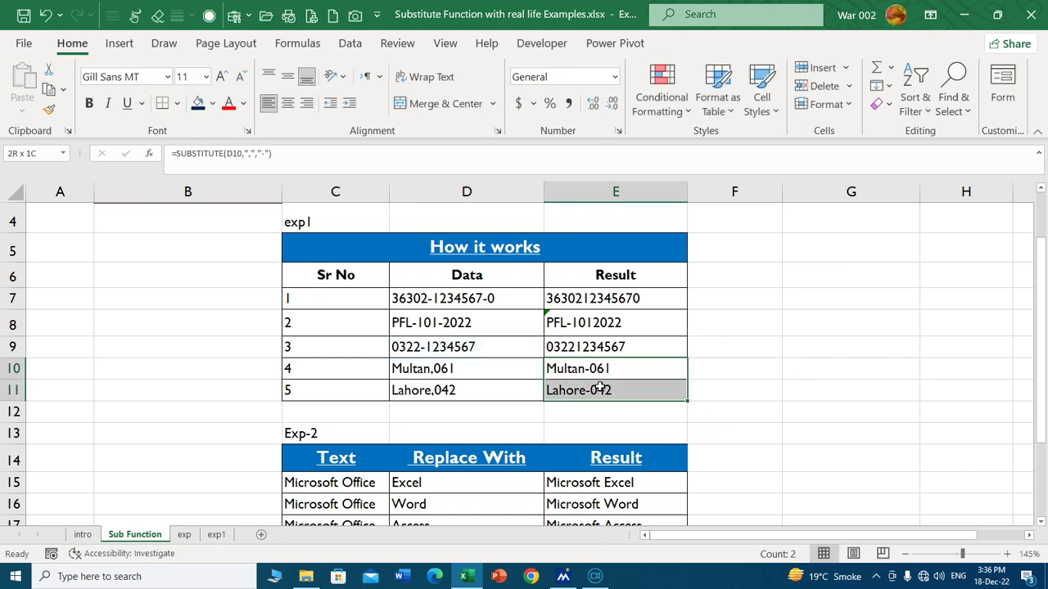
left_click(456, 368)
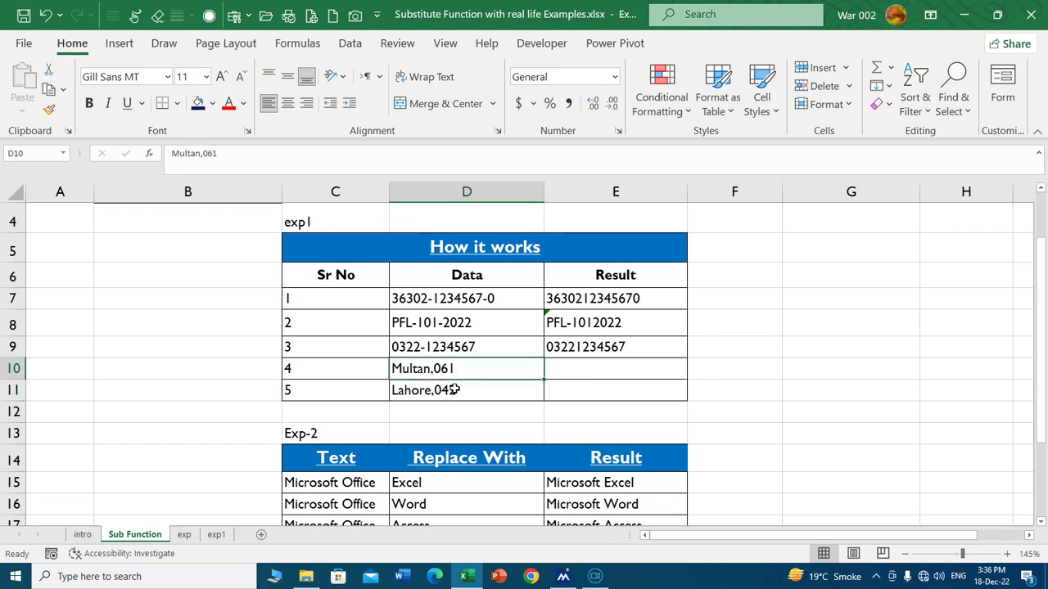
double_click(584, 368)
type("=")
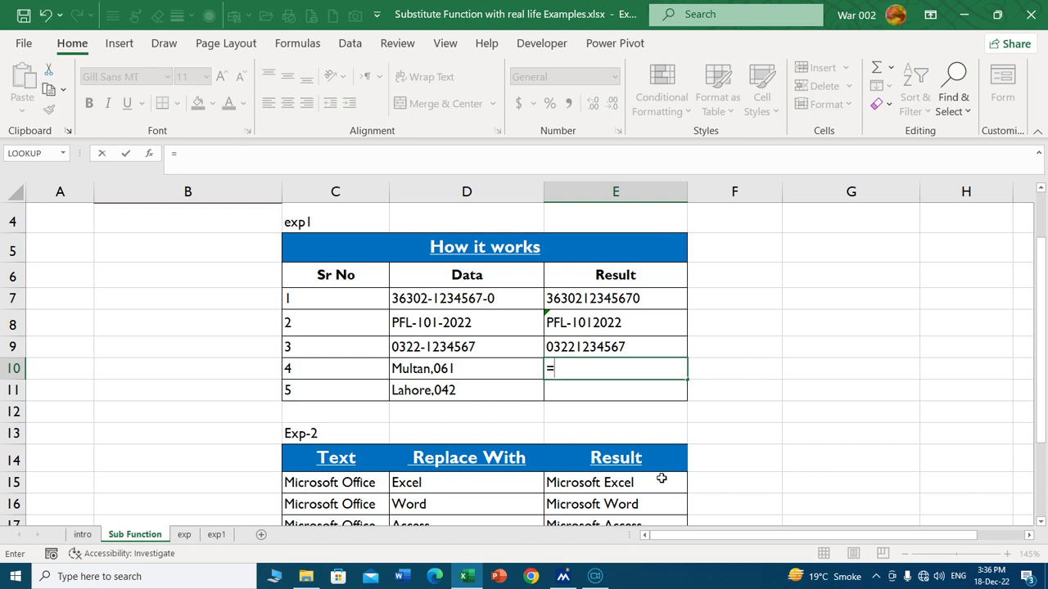
type("sub")
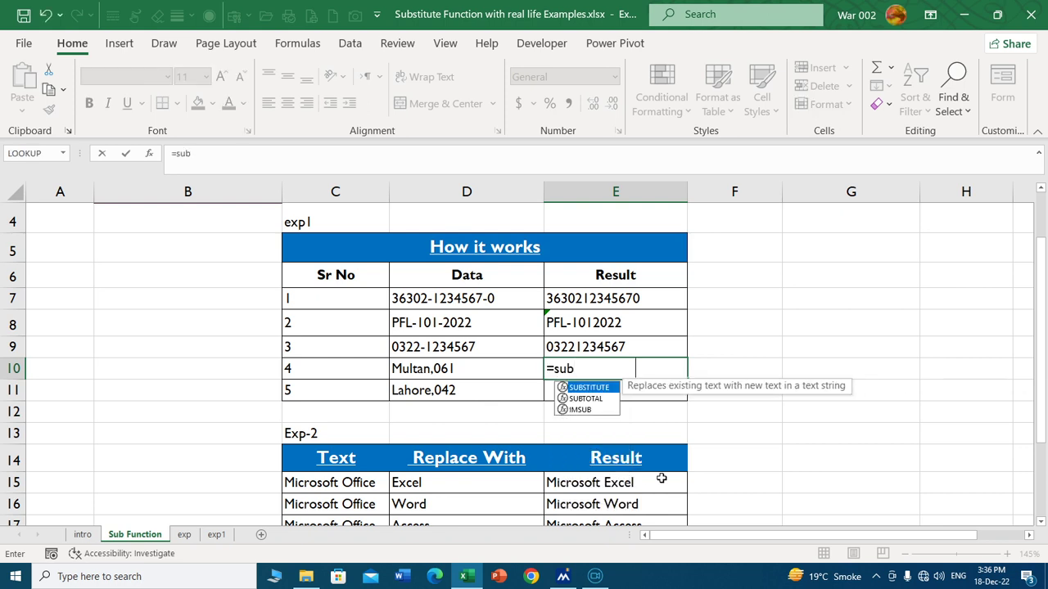
key("Tab")
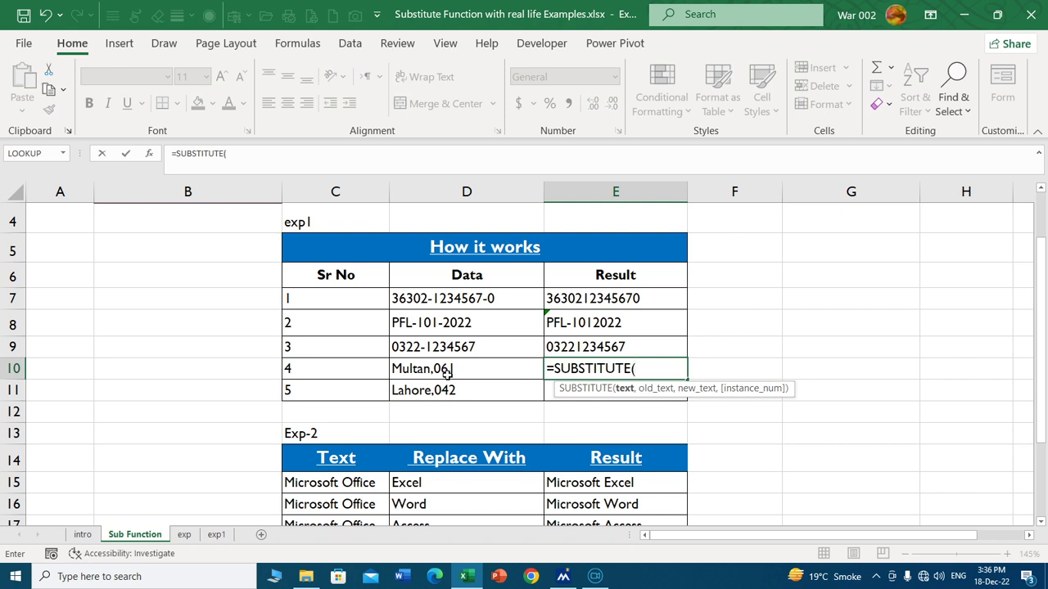
left_click(446, 372)
type(",")
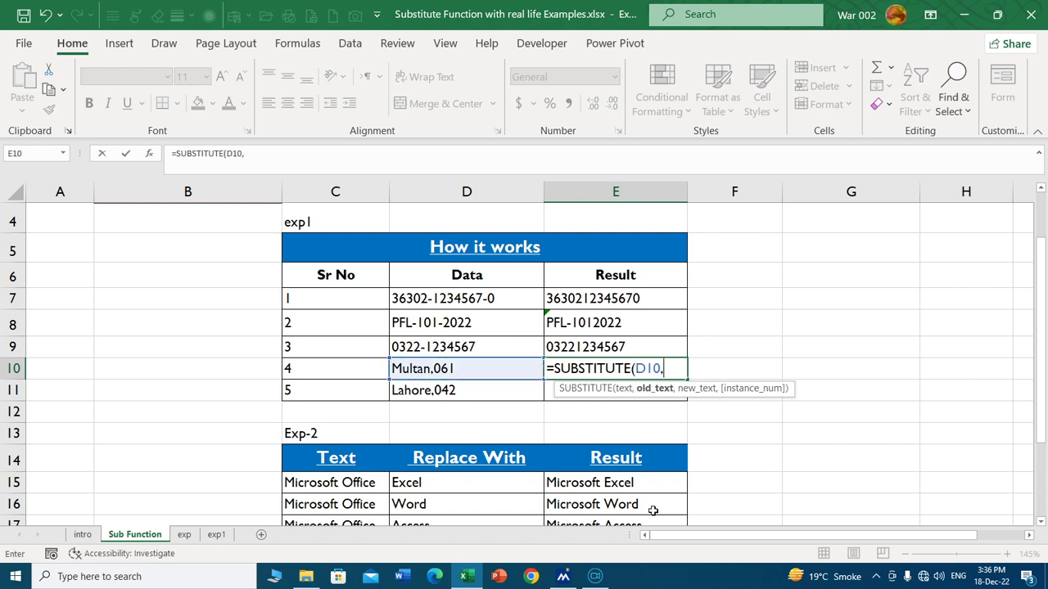
type(",")
type("\"")
type(",\",")
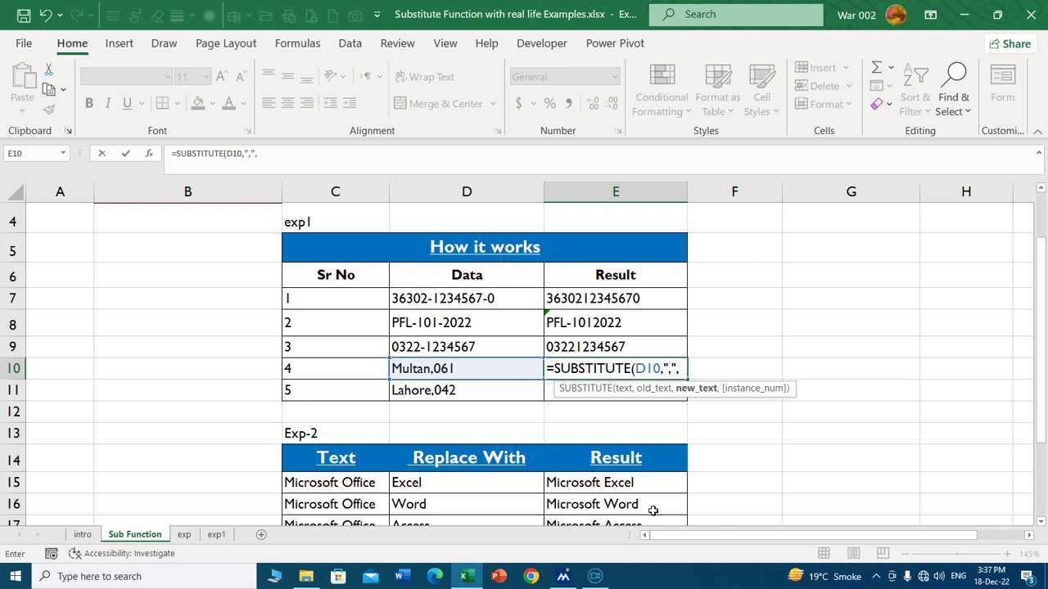
type("\"")
type("-")
type(")")
key("Return")
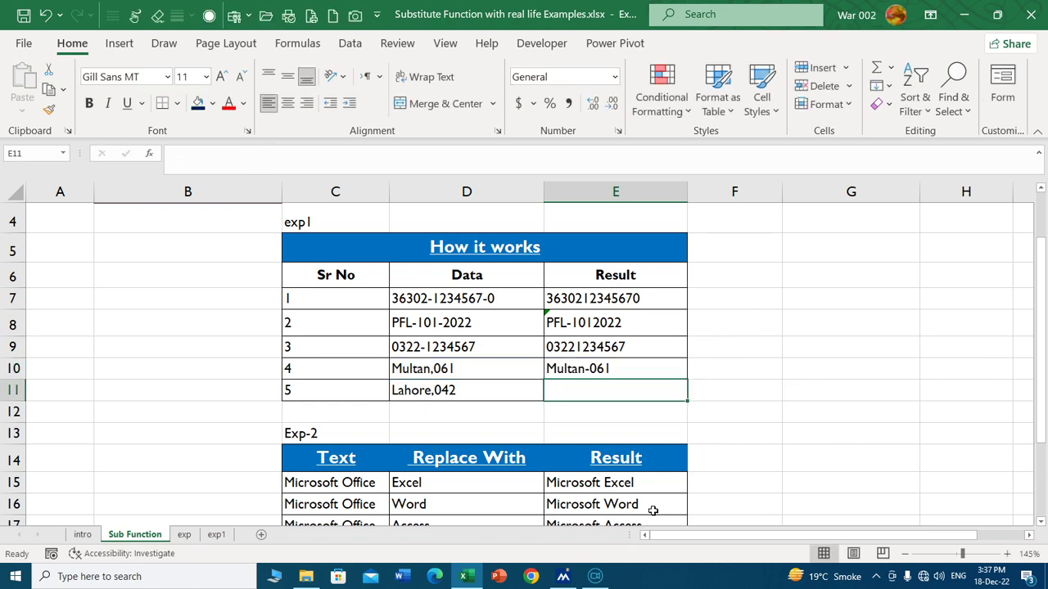
Step: Review E10's arguments (D10, the comma, the dash) and keep the formula unchanged
scroll(825, 356, "up", 3)
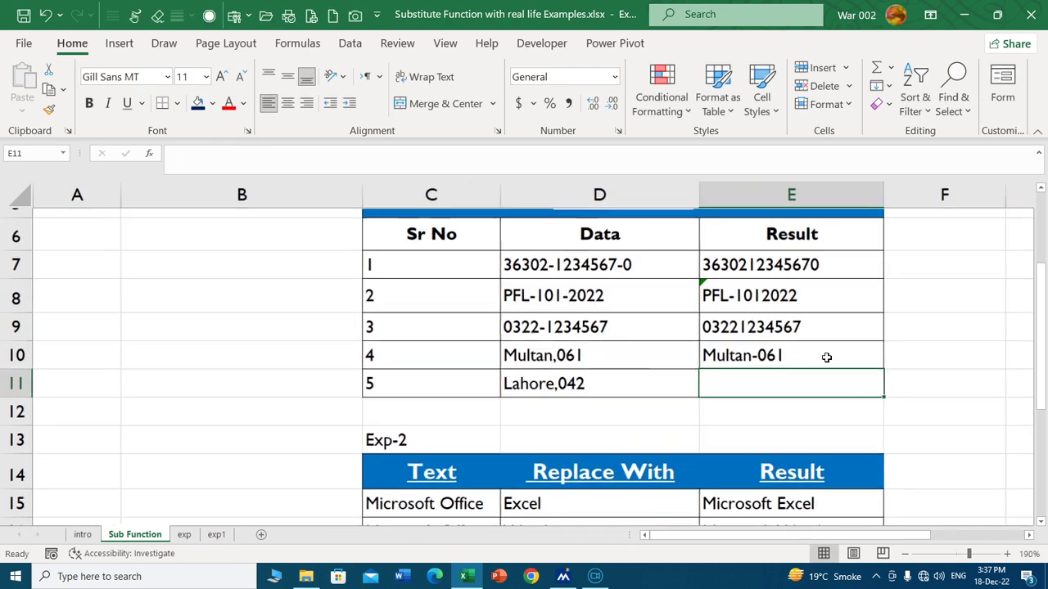
left_click_drag(901, 536, 933, 534)
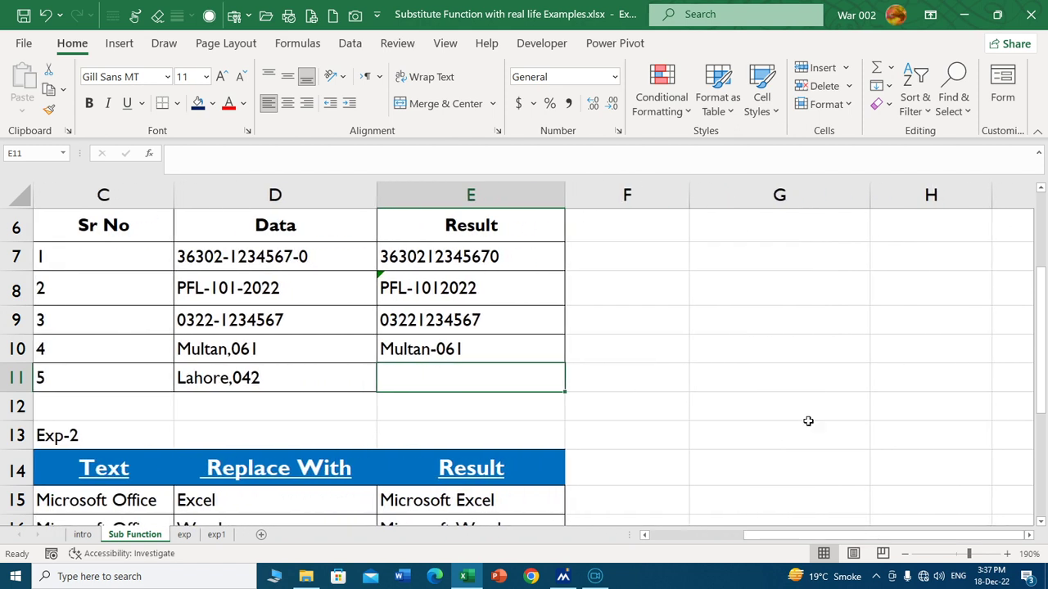
double_click(472, 342)
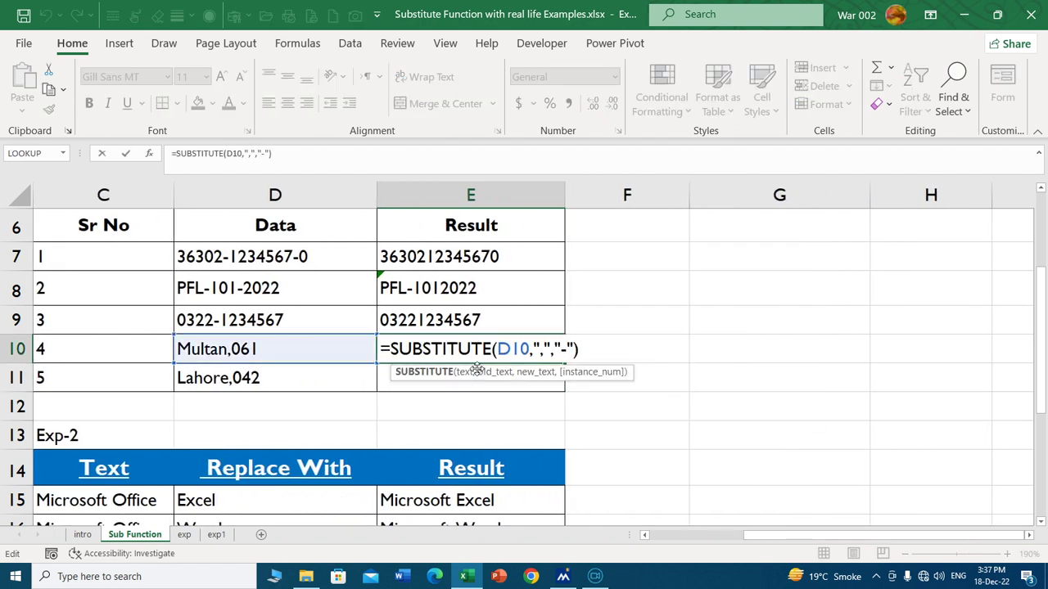
left_click(510, 348)
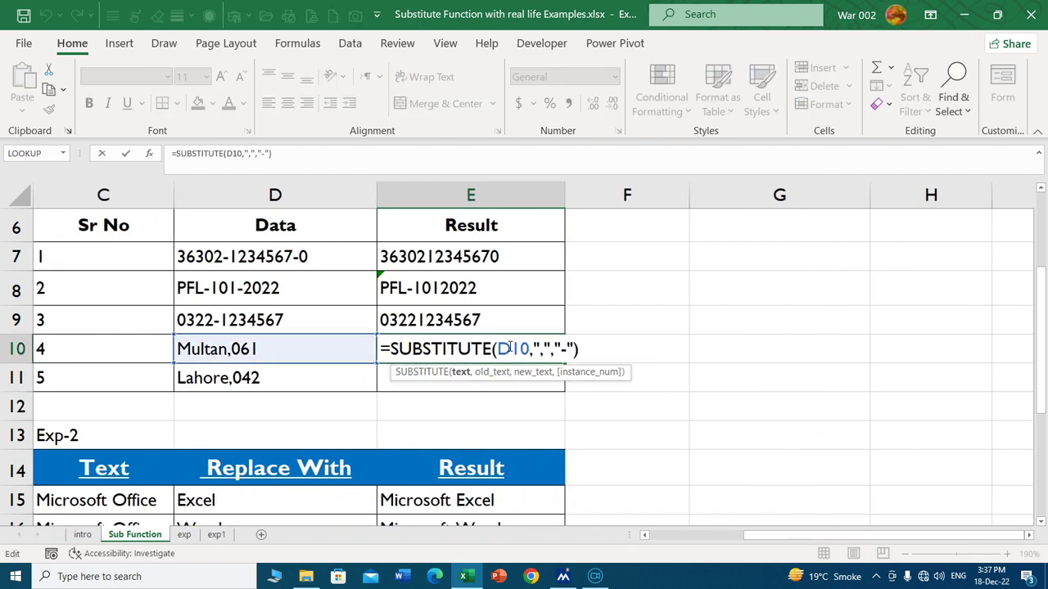
left_click_drag(533, 349, 551, 350)
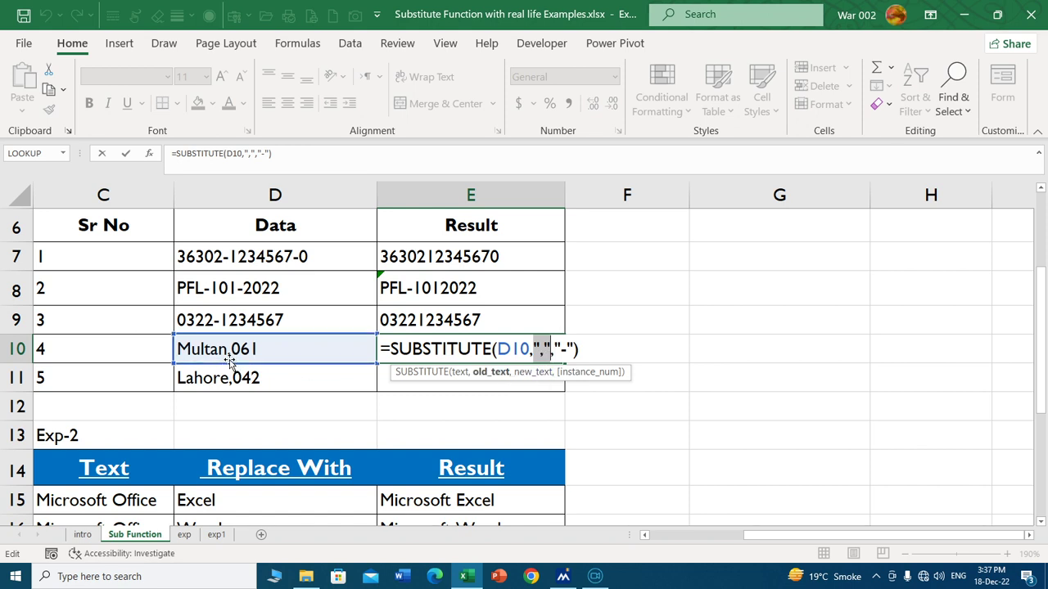
left_click(539, 373)
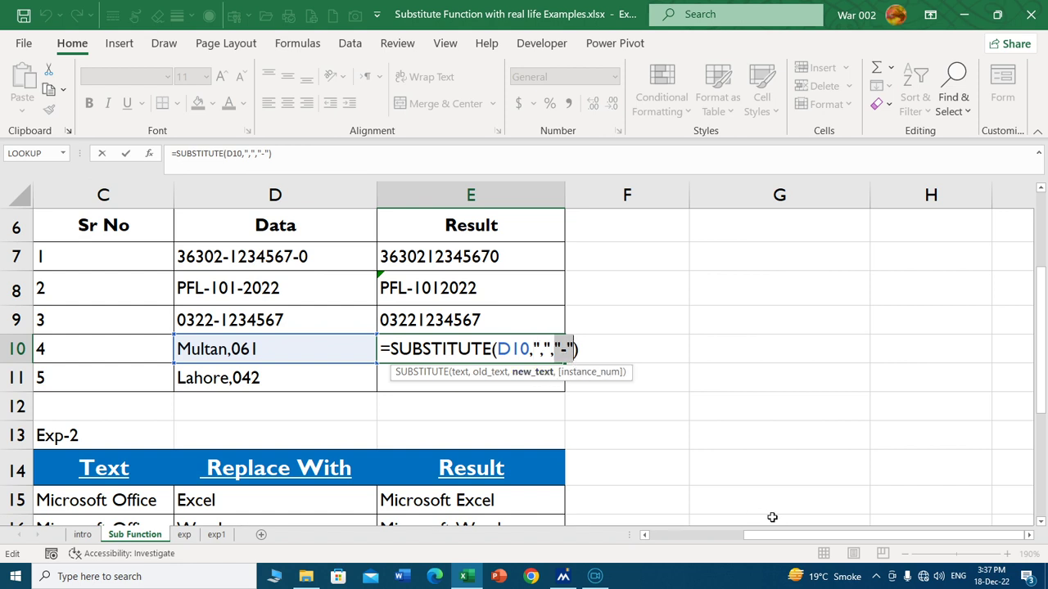
key("Return")
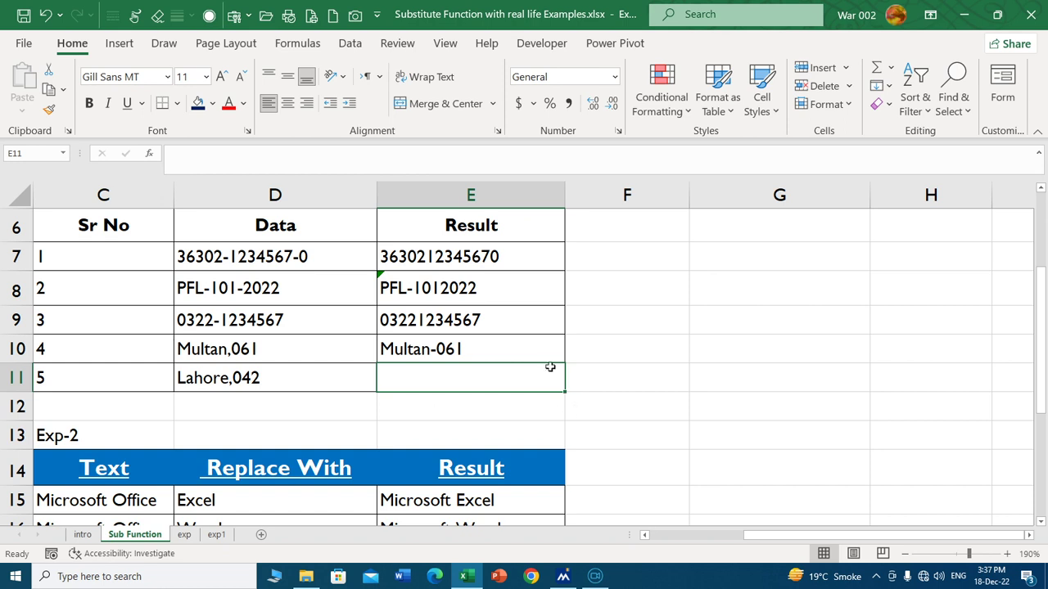
Step: Fill E10's formula down to E11 so Lahore,042 becomes Lahore-042, and verify it
left_click(545, 353)
double_click(564, 363)
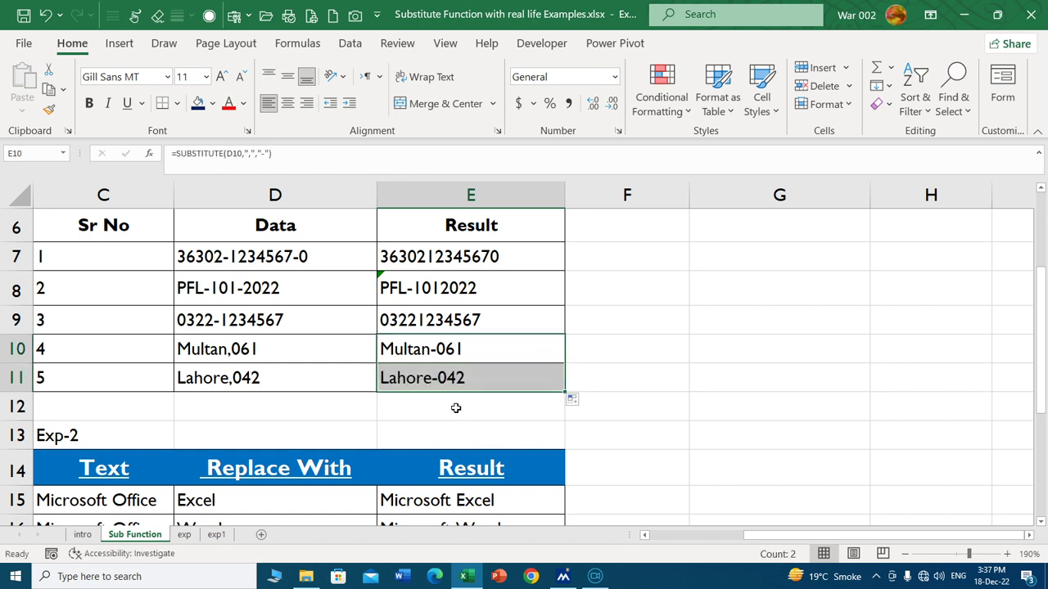
left_click(456, 407)
mouse_move(747, 535)
left_mouse_down()
mouse_move(711, 538)
mouse_move(725, 538)
left_mouse_up()
scroll(942, 412, "down", 1)
scroll(939, 411, "down", 1)
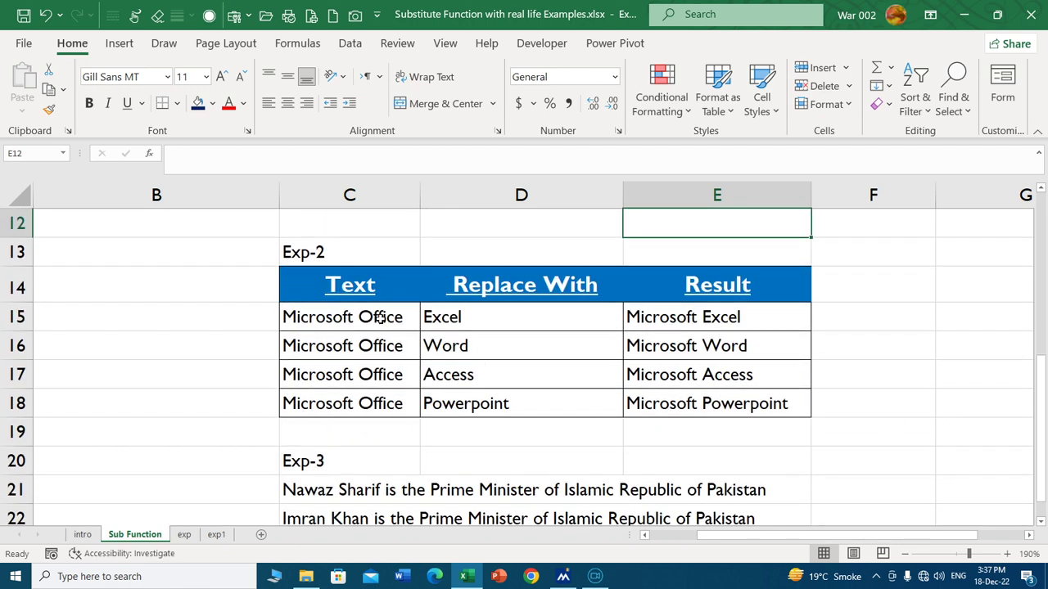
left_click_drag(467, 317, 469, 401)
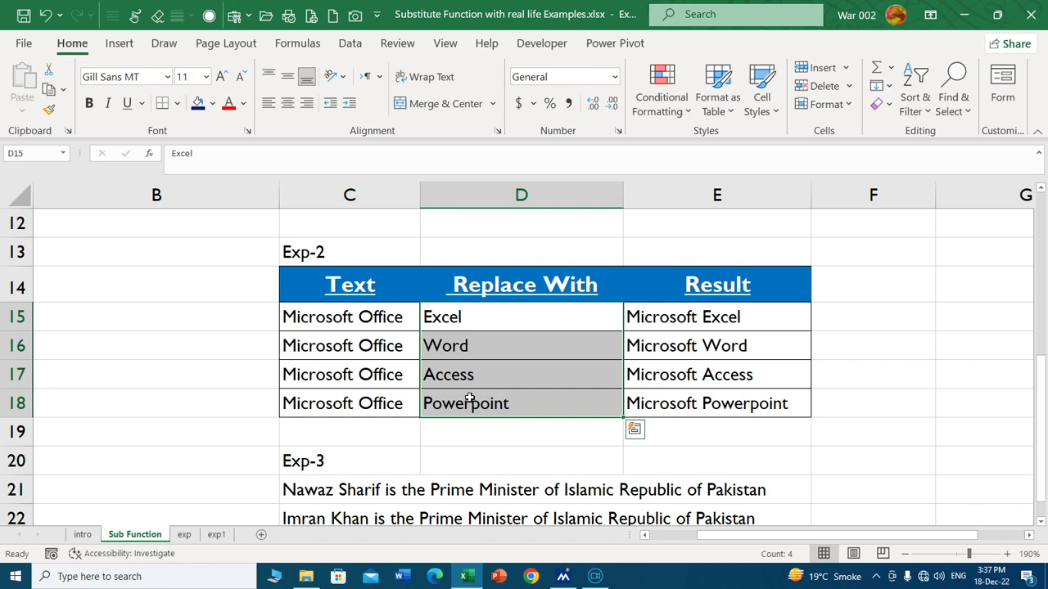
scroll(625, 367, "up", 2)
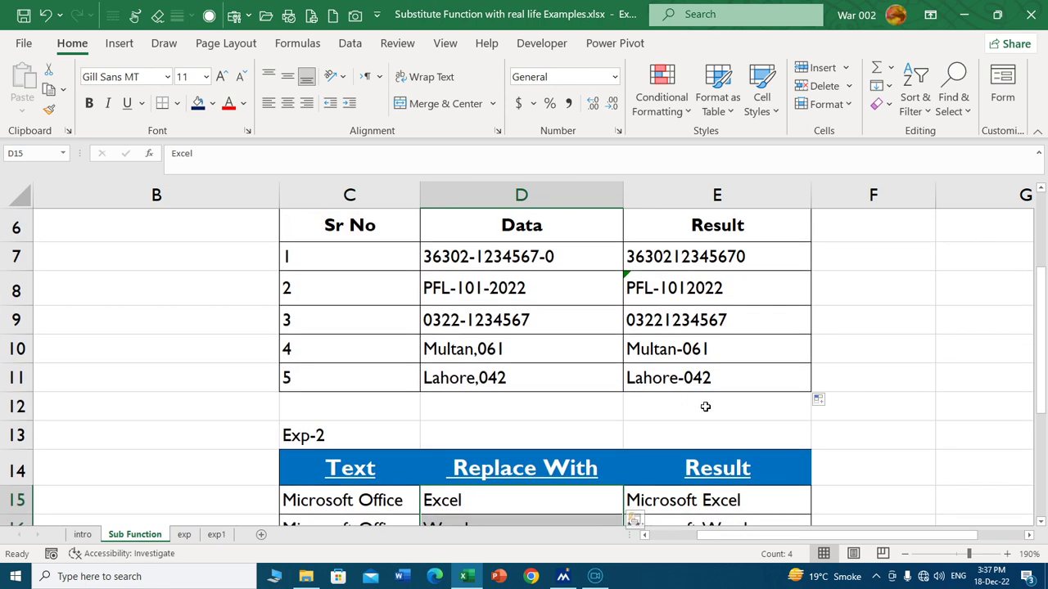
double_click(705, 378)
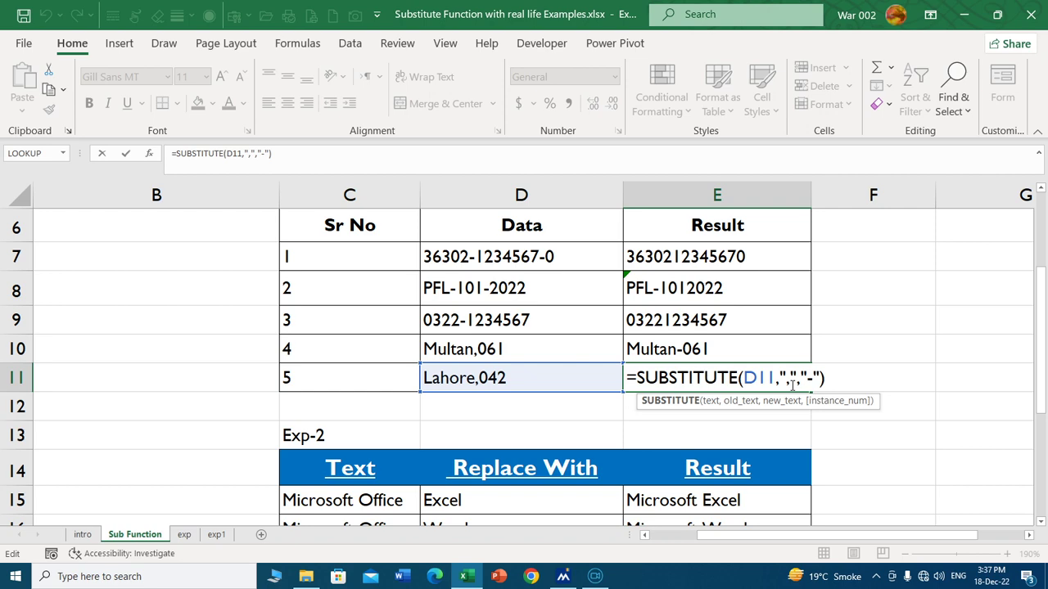
key("Escape")
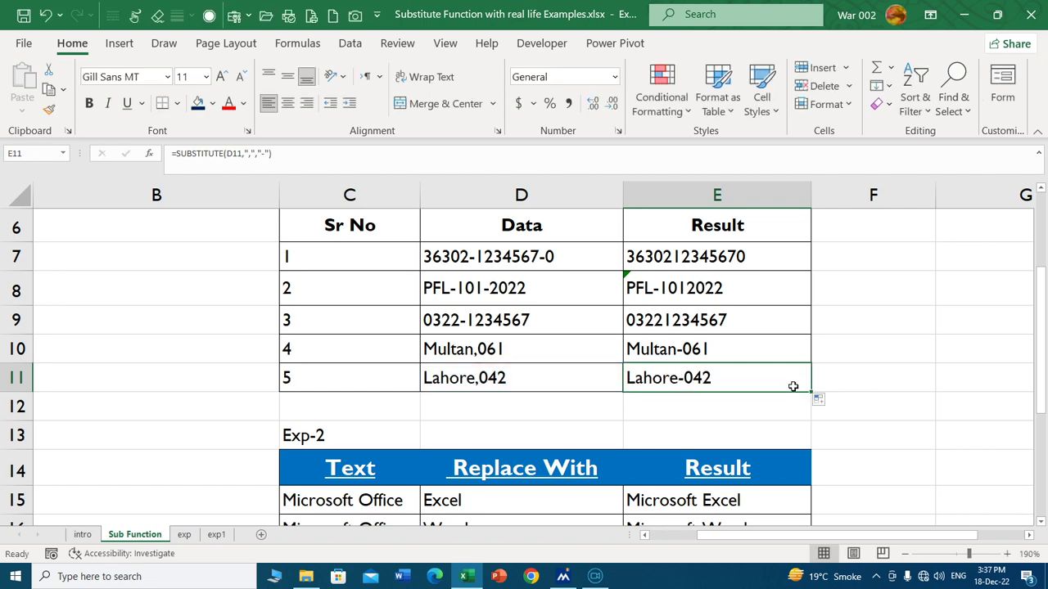
Step: Inspect E15's Exp-2 formula and clear its Microsoft Excel result
scroll(792, 385, "down", 1)
scroll(676, 410, "down", 1)
left_click(713, 320)
double_click(712, 320)
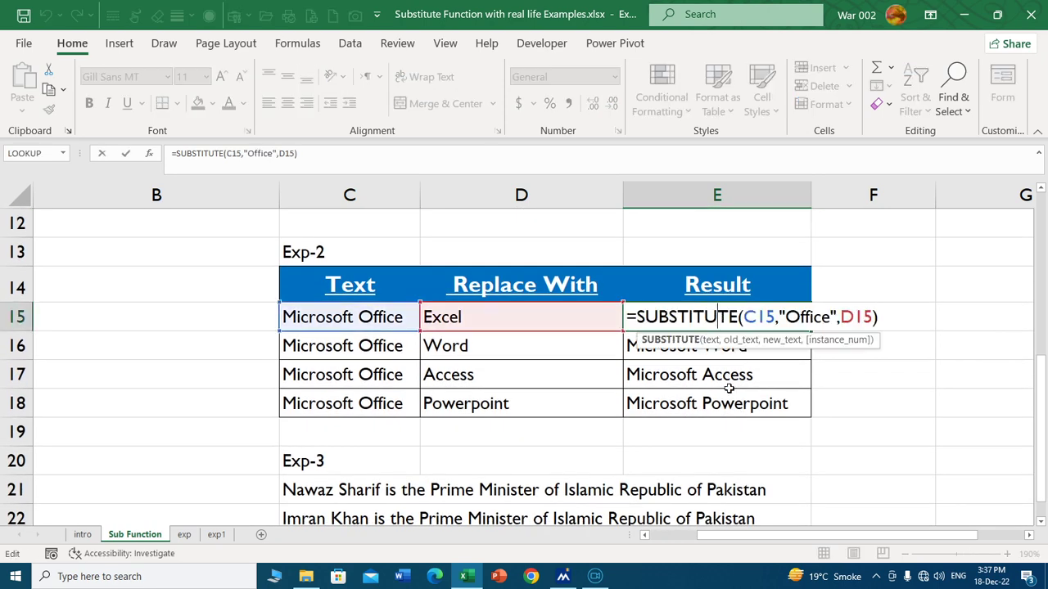
key("Escape")
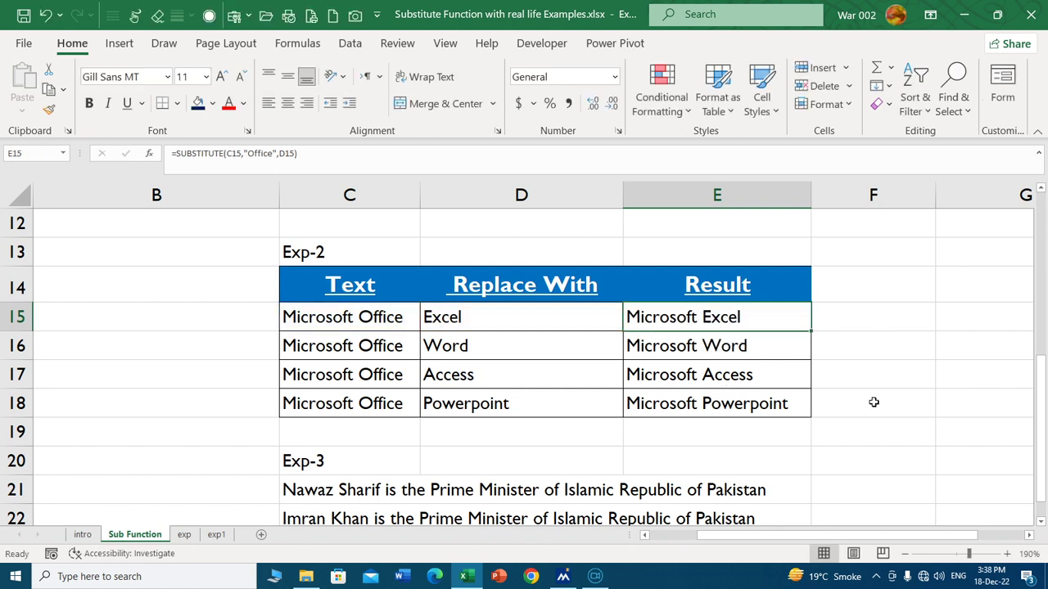
key("Delete")
Step: Clear the old results in E16, E17 and E18, ending back on E15
key("Down")
key("Delete")
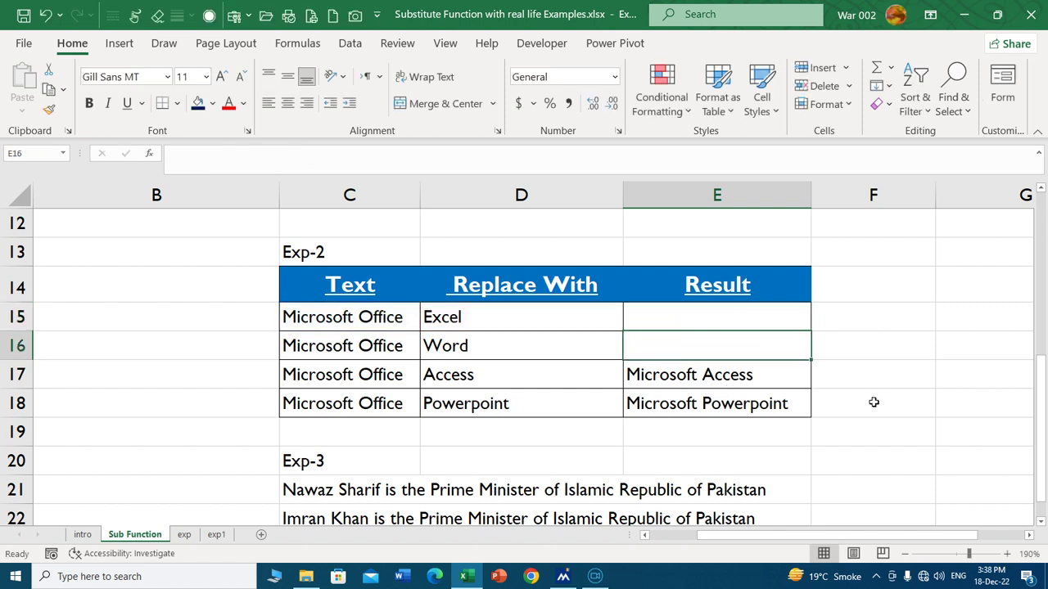
key("Down")
key("Delete")
key("Down")
key("Delete")
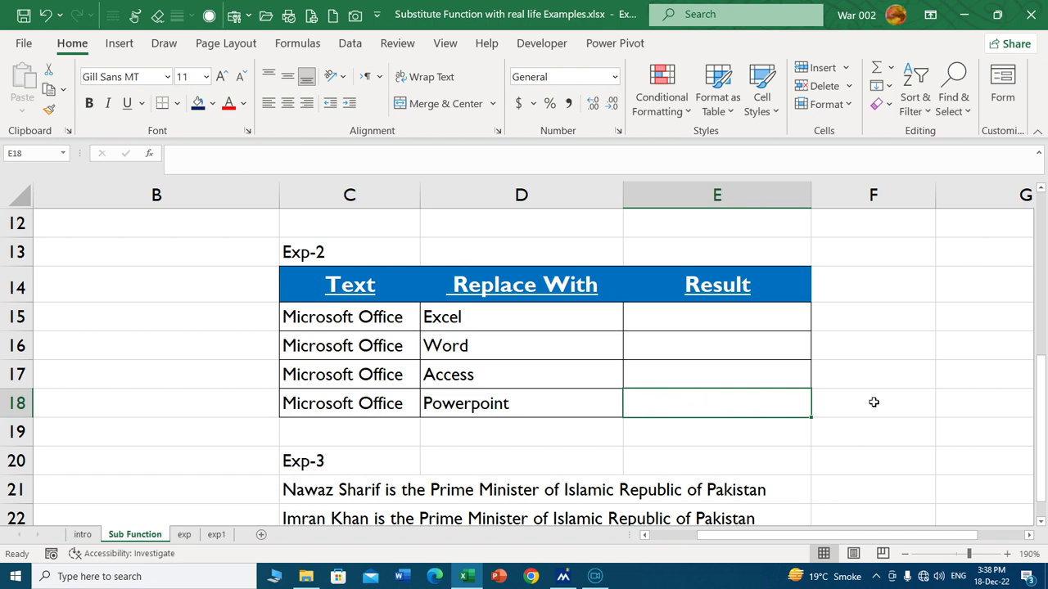
key("Up")
key("Up")
key("Up")
key("Up")
key("Down")
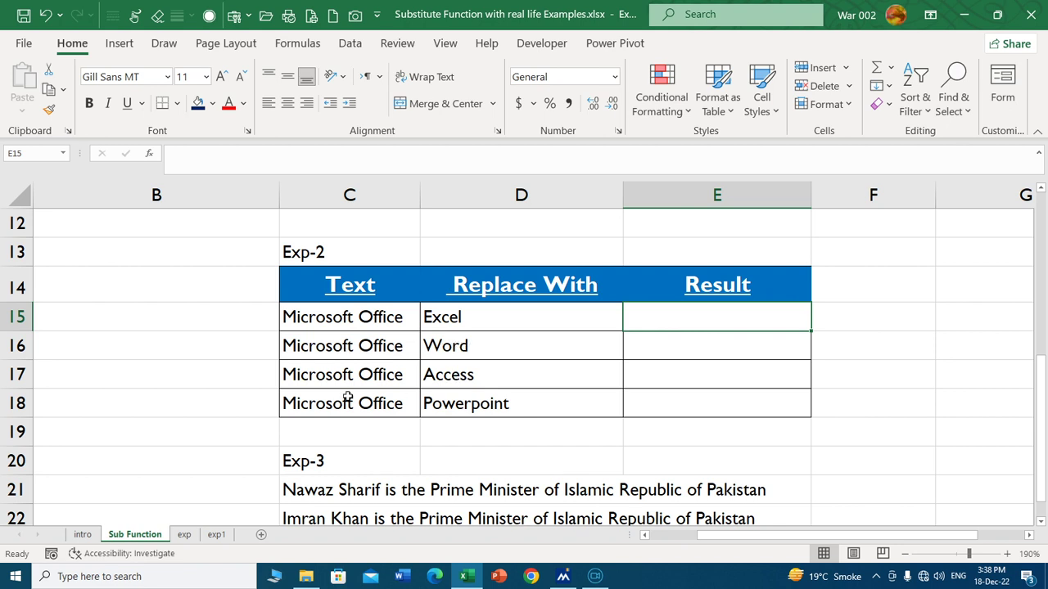
Step: Enter =SUBSTITUTE(C15,"Office",D15) in E15, turning Microsoft Office into Microsoft Excel
type("=")
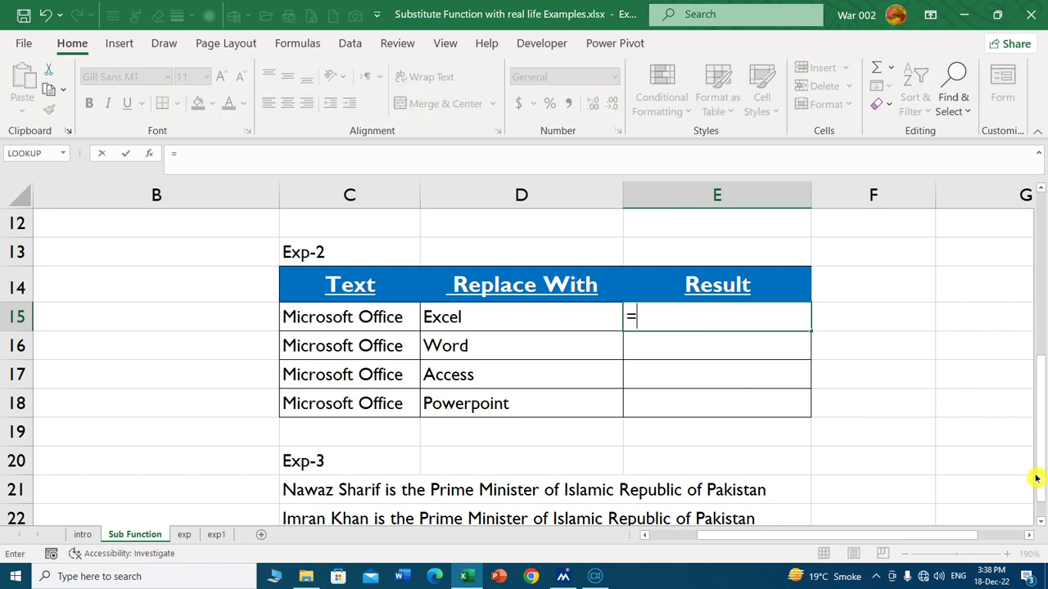
type("sub")
key("Tab")
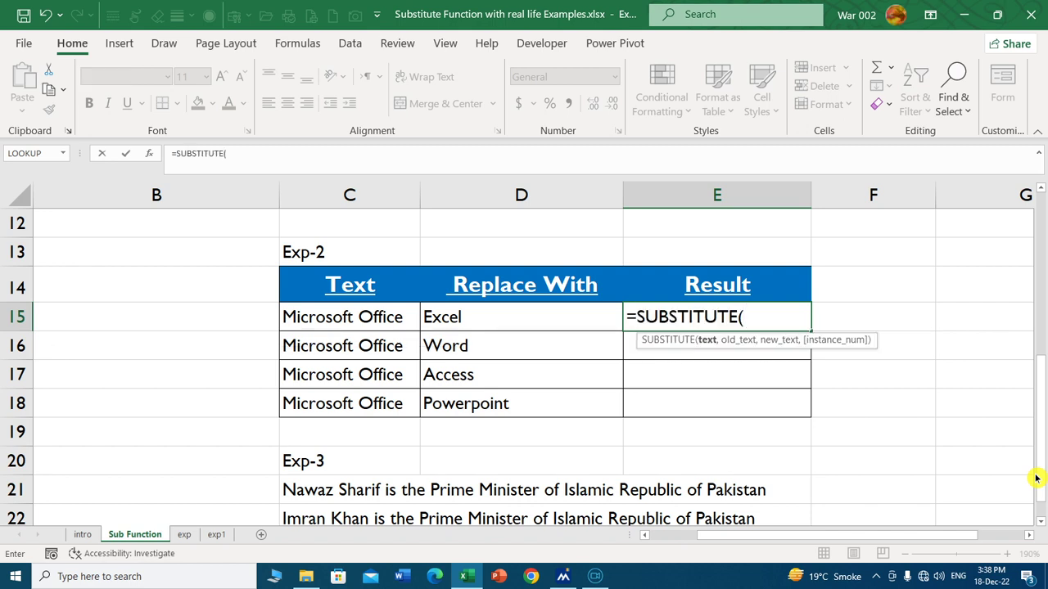
left_click(387, 319)
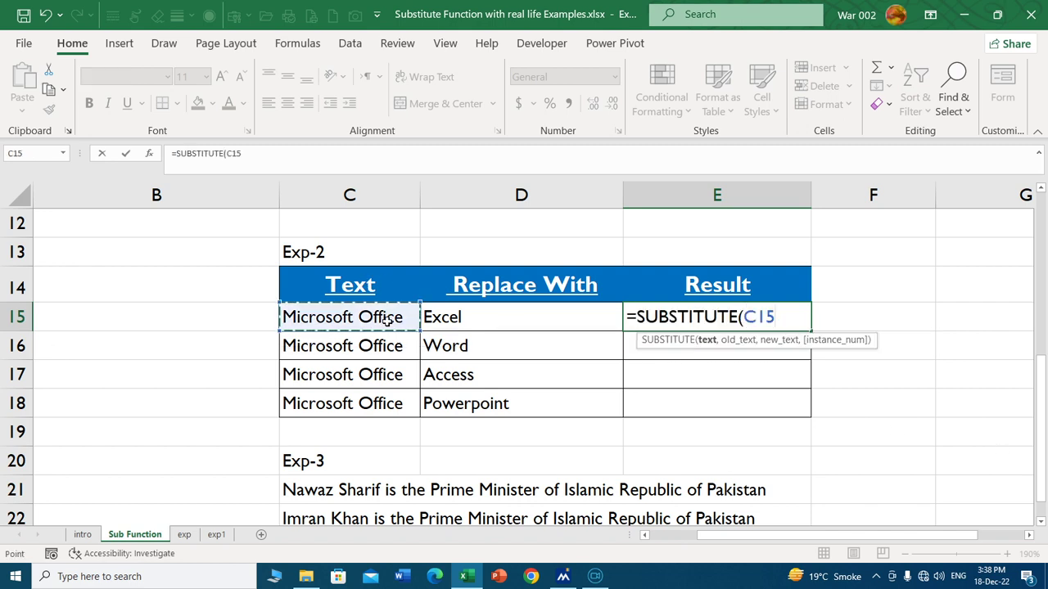
type(",")
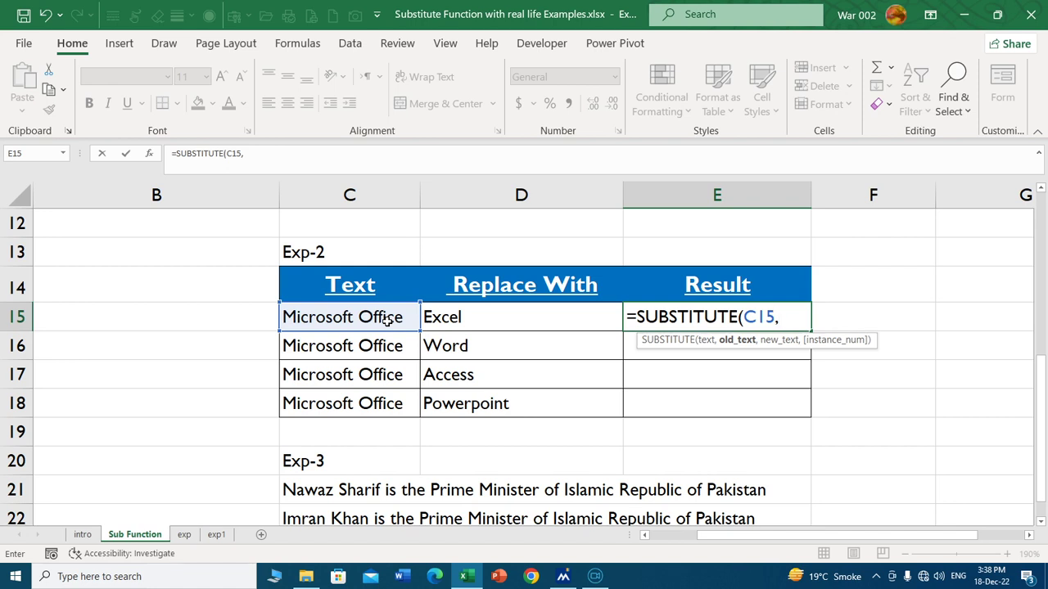
type("O")
type("ffice")
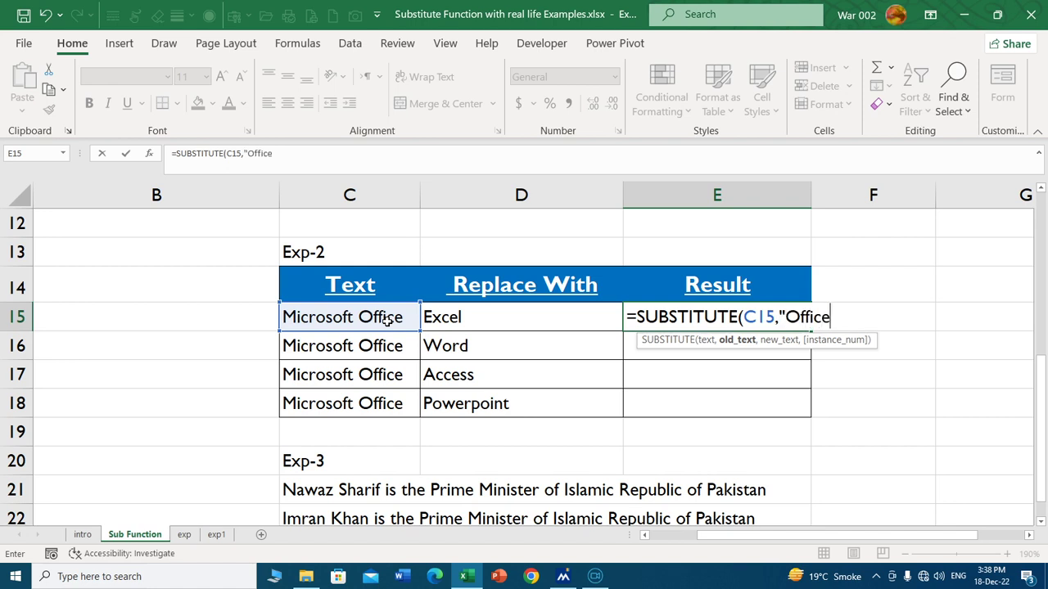
type("\",")
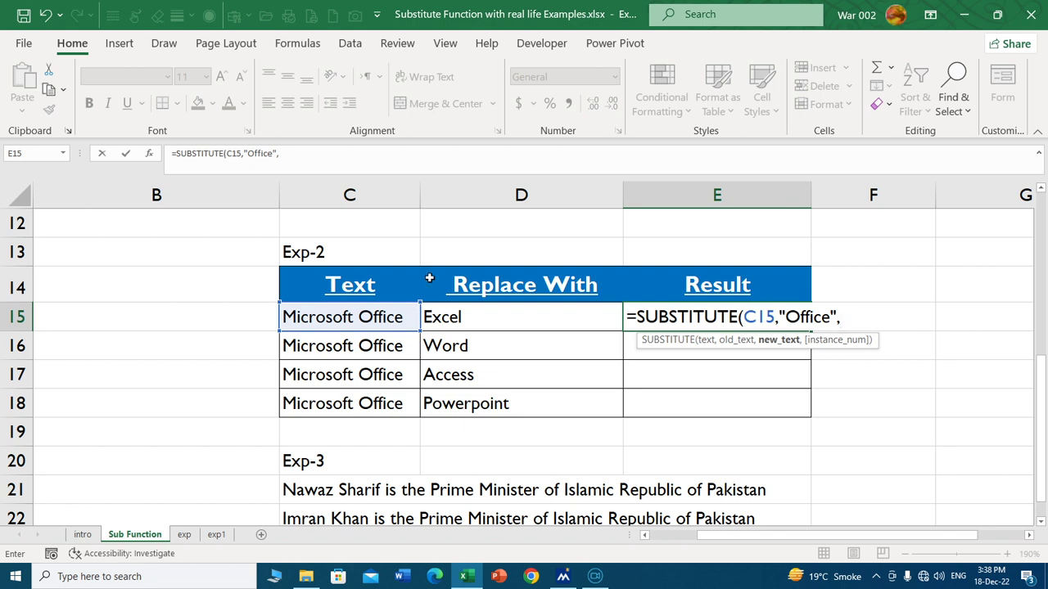
left_click(492, 321)
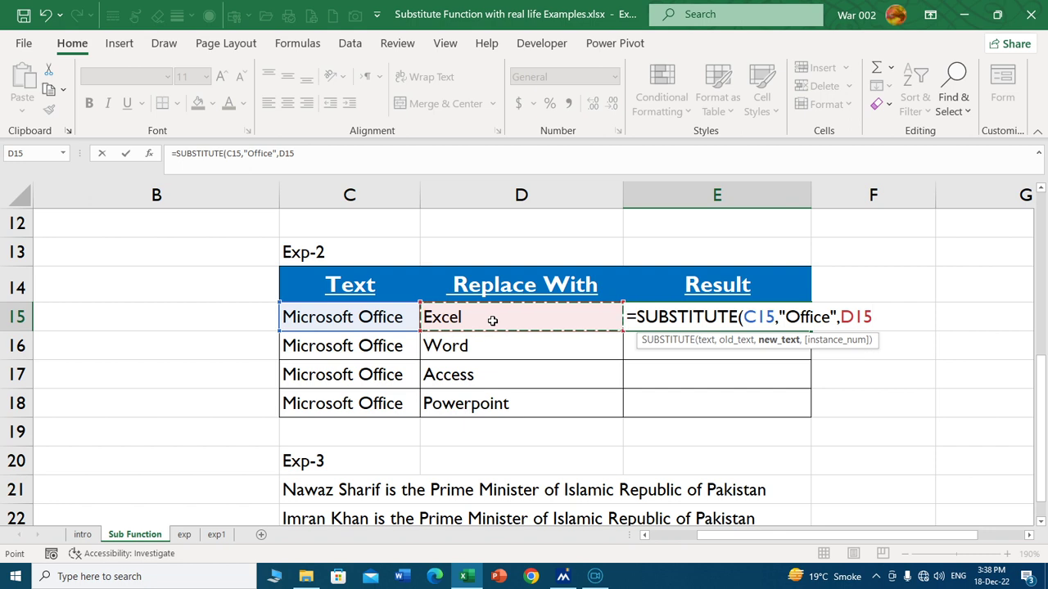
type(")")
key("Return")
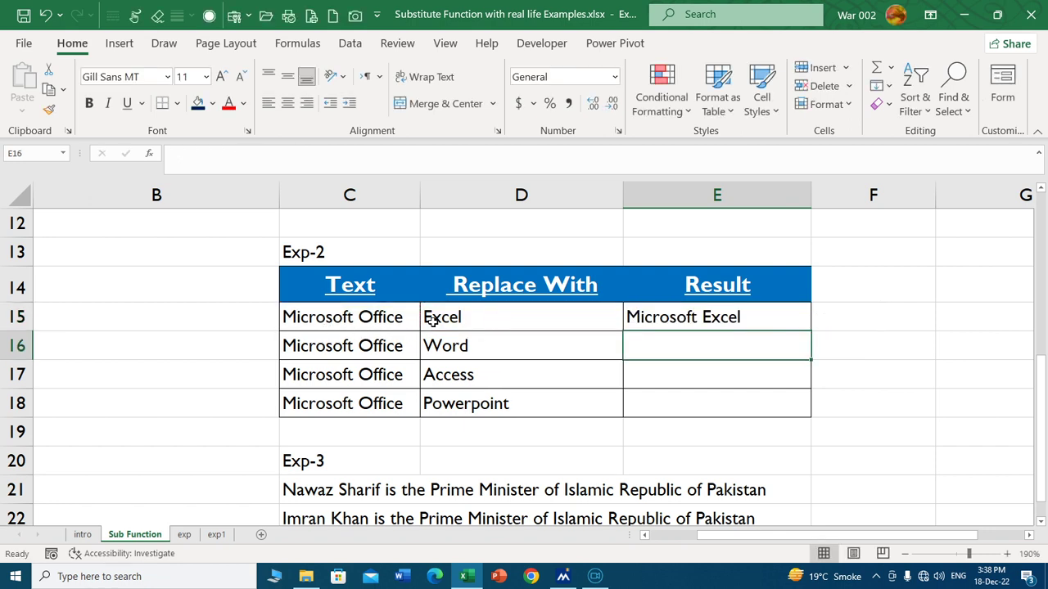
left_click(796, 320)
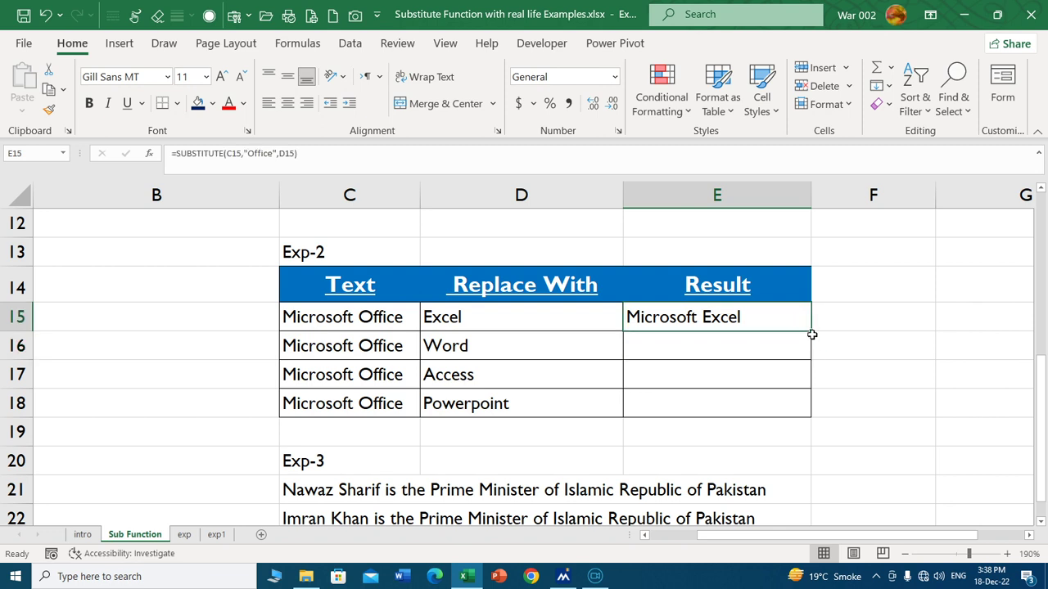
Step: Copy E15's SUBSTITUTE formula down through E18 and check the D16, D17 words and copied results
double_click(811, 331)
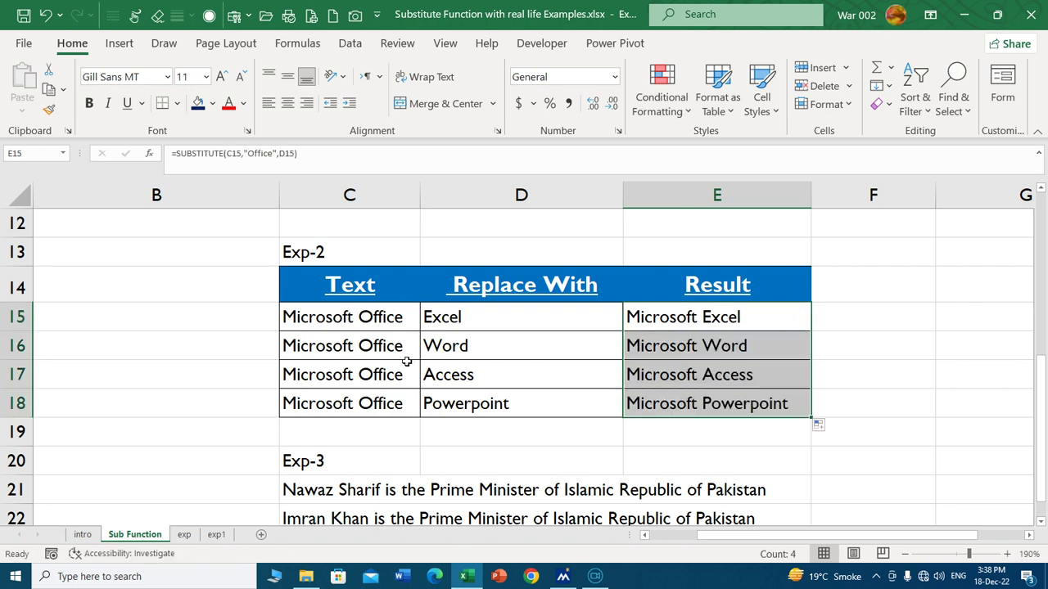
left_click(474, 346)
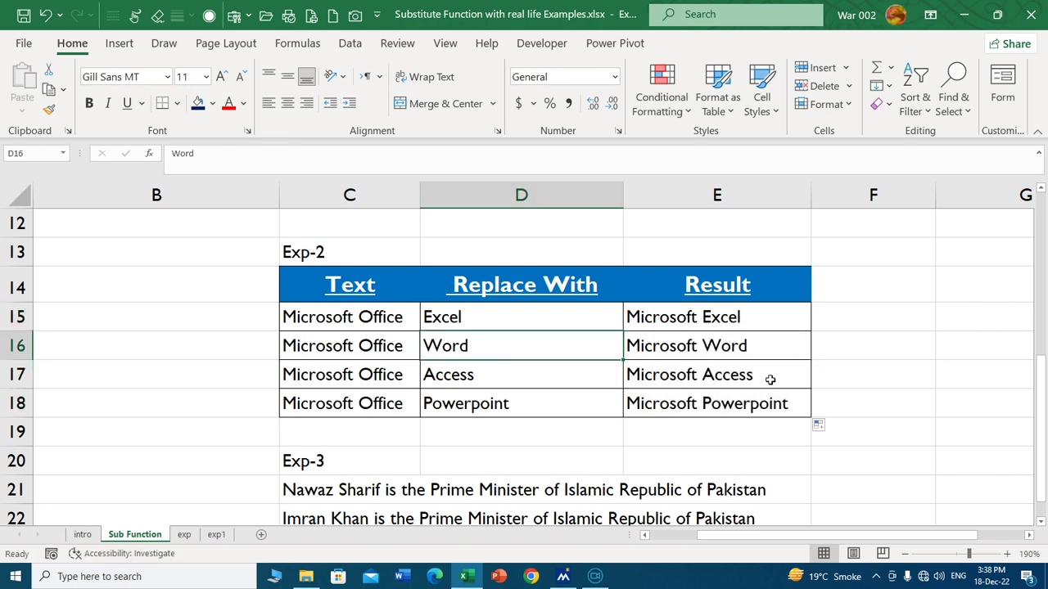
left_click(476, 376)
left_click(753, 370)
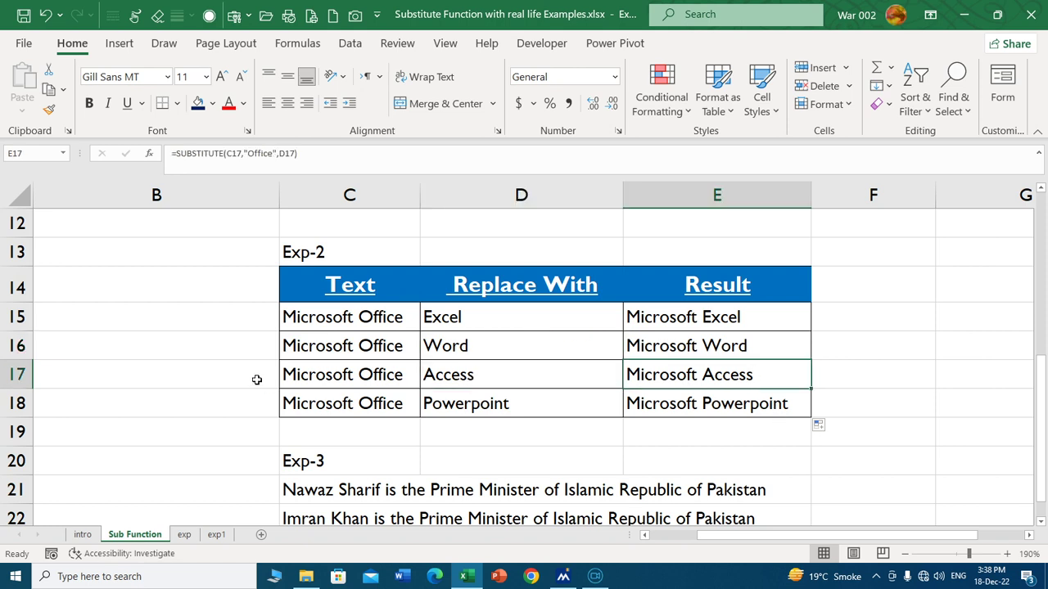
left_click(754, 407)
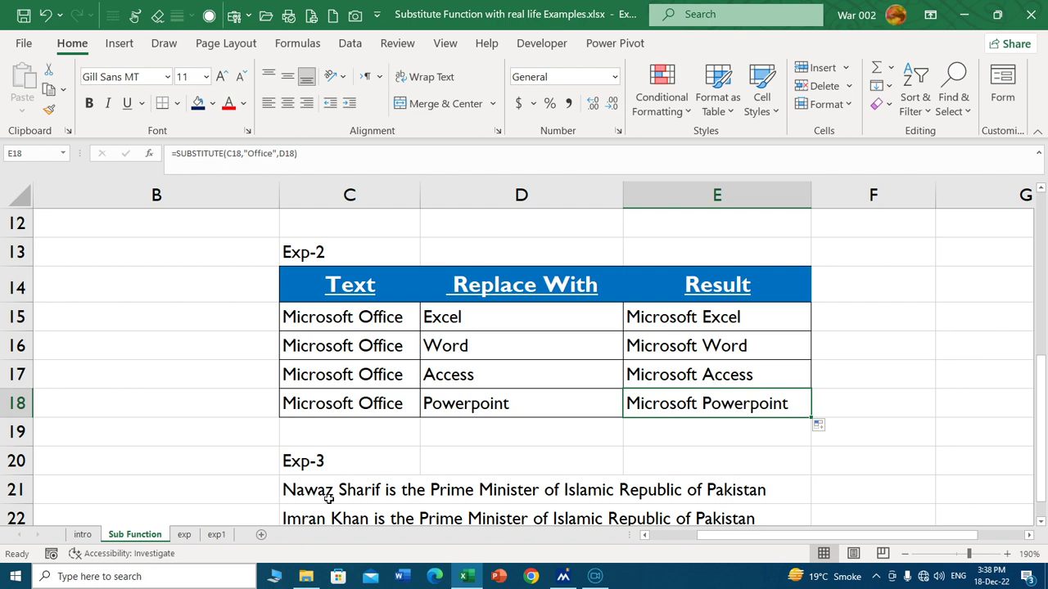
Step: Change Powerpoint in D18 to Power-point so E18 reads Microsoft Power-point
double_click(477, 410)
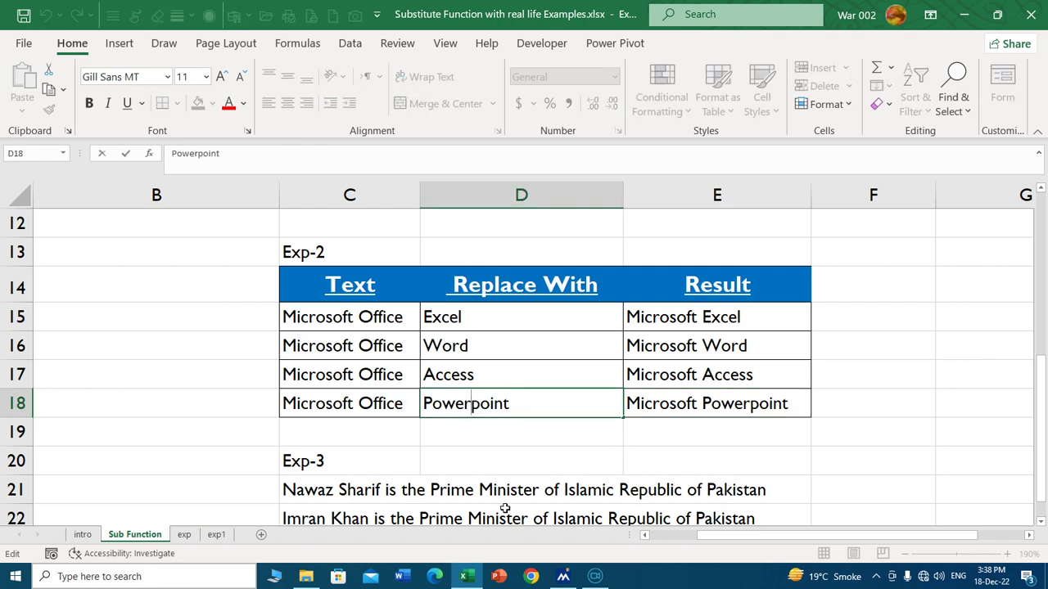
type("-")
key("Return")
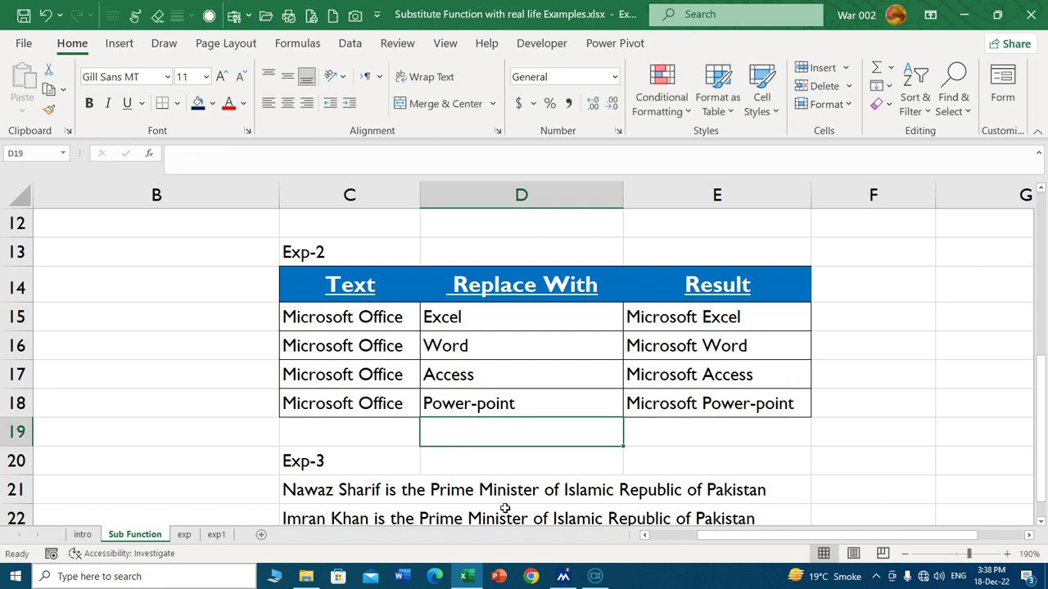
left_click(799, 412)
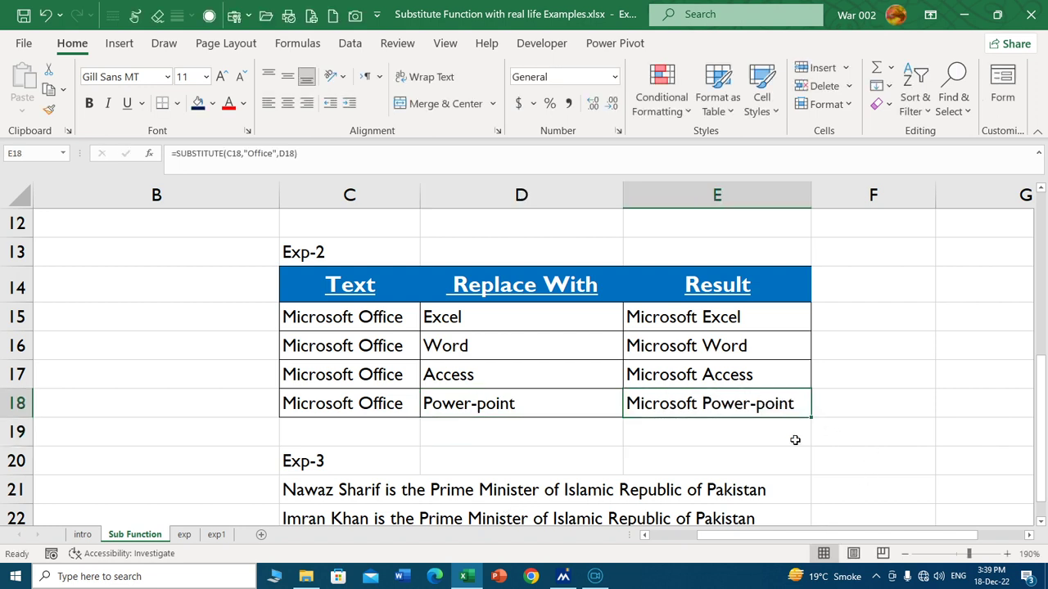
Step: Review the Exp-3 sentence in C21 and clear the existing formula in C22
scroll(415, 438, "down", 1)
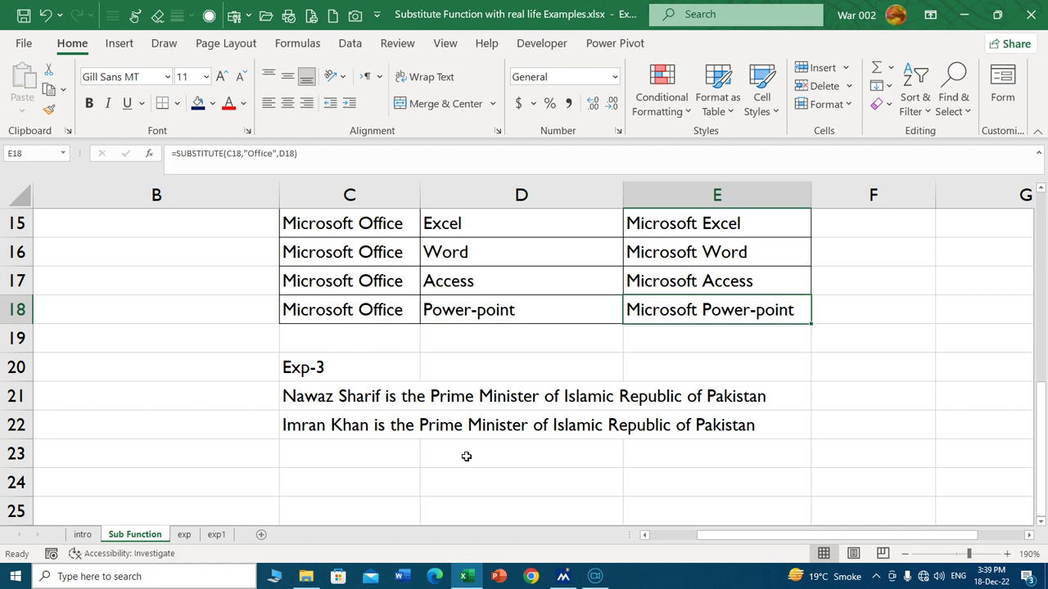
left_click(320, 397)
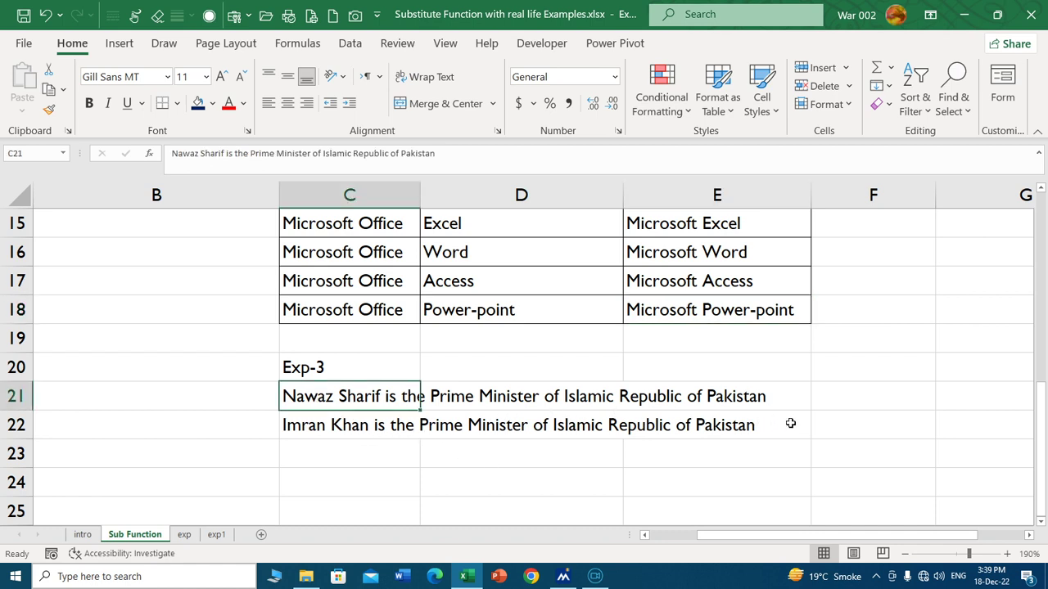
left_click(312, 418)
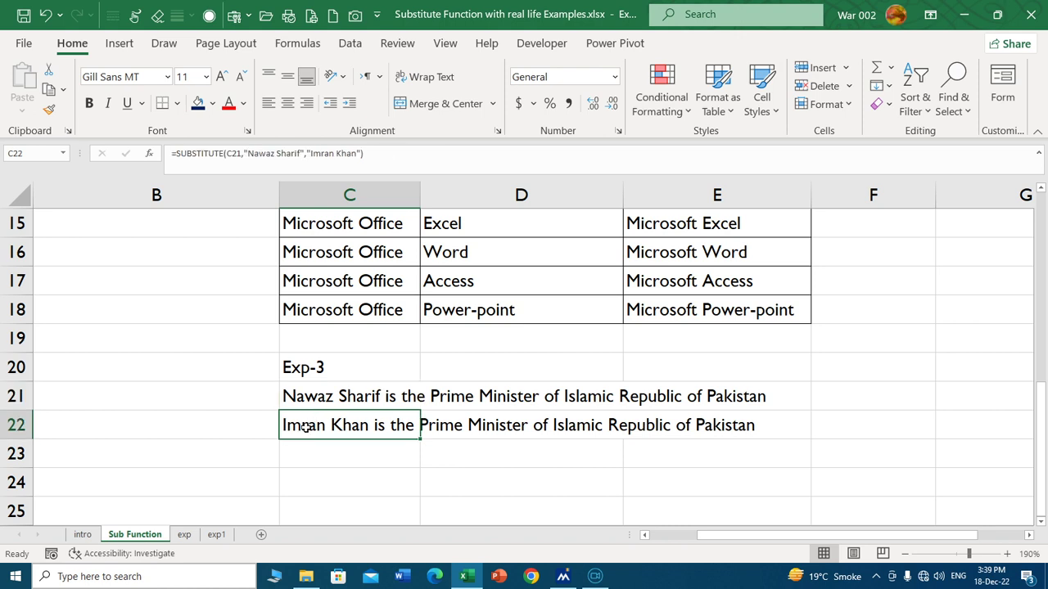
double_click(300, 427)
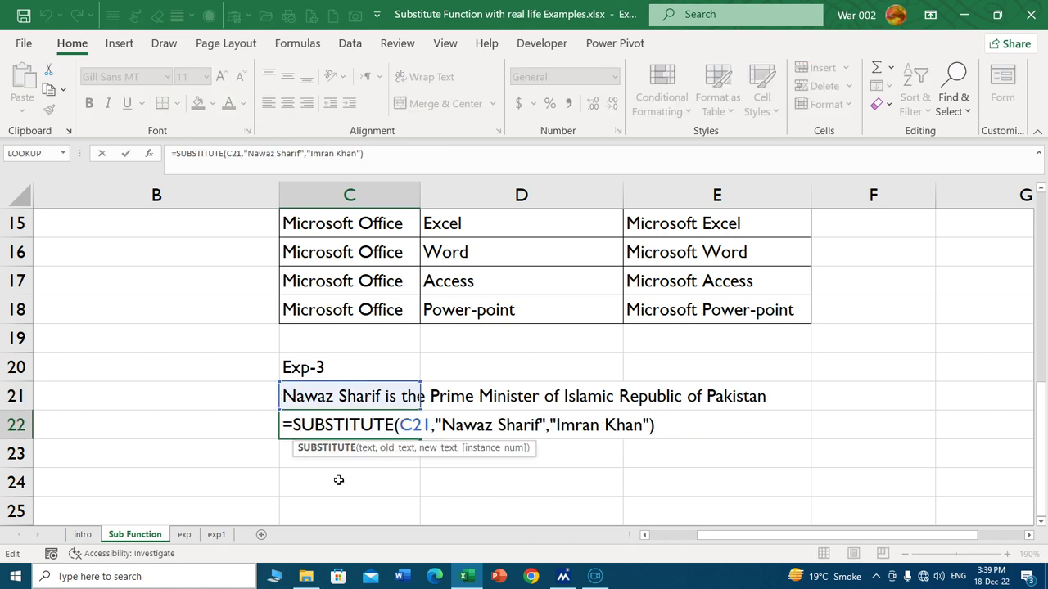
key("ctrl+Return")
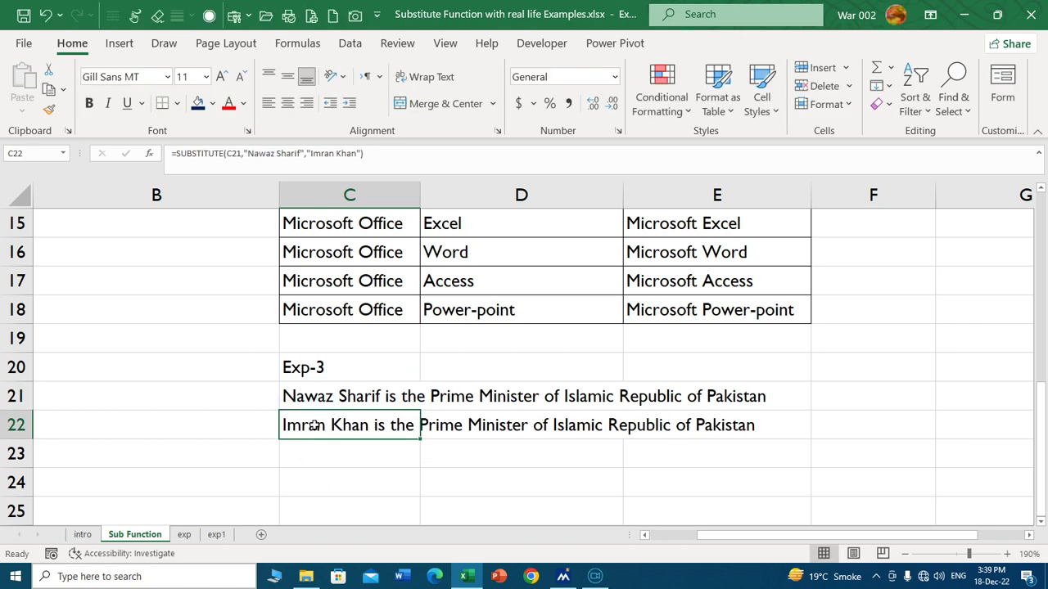
key("Delete")
Step: Rebuild C22 as a SUBSTITUTE on C21 that swaps the Prime Minister's name for another name
type("=")
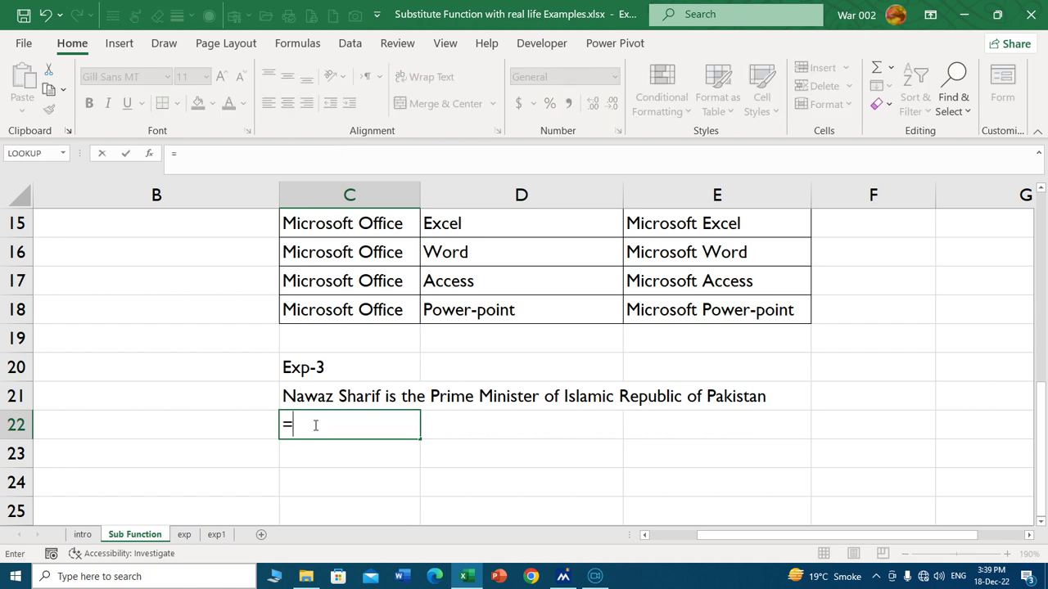
type("subs")
key("Tab")
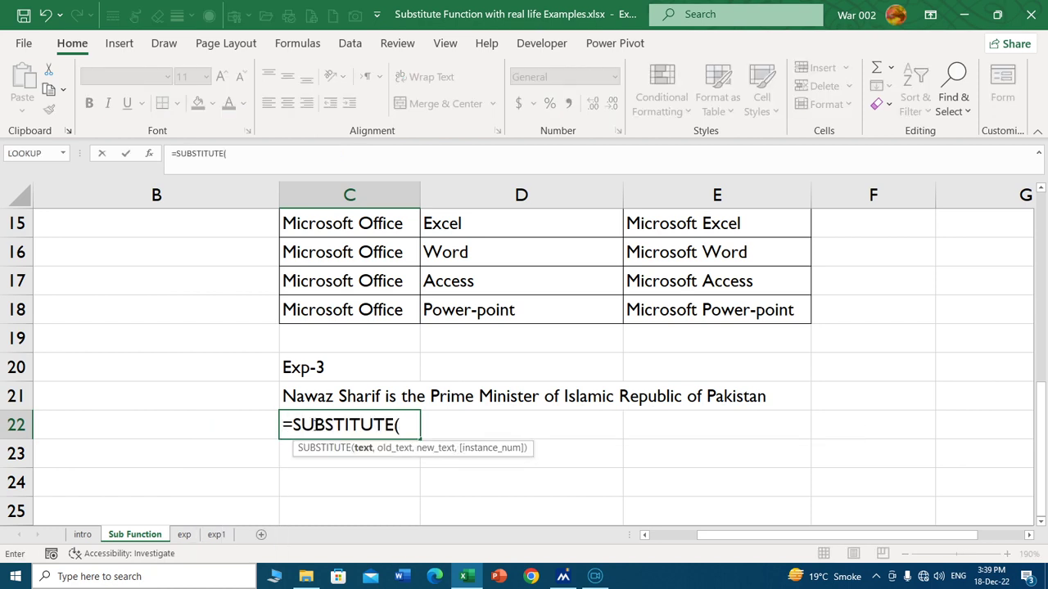
left_click(339, 394)
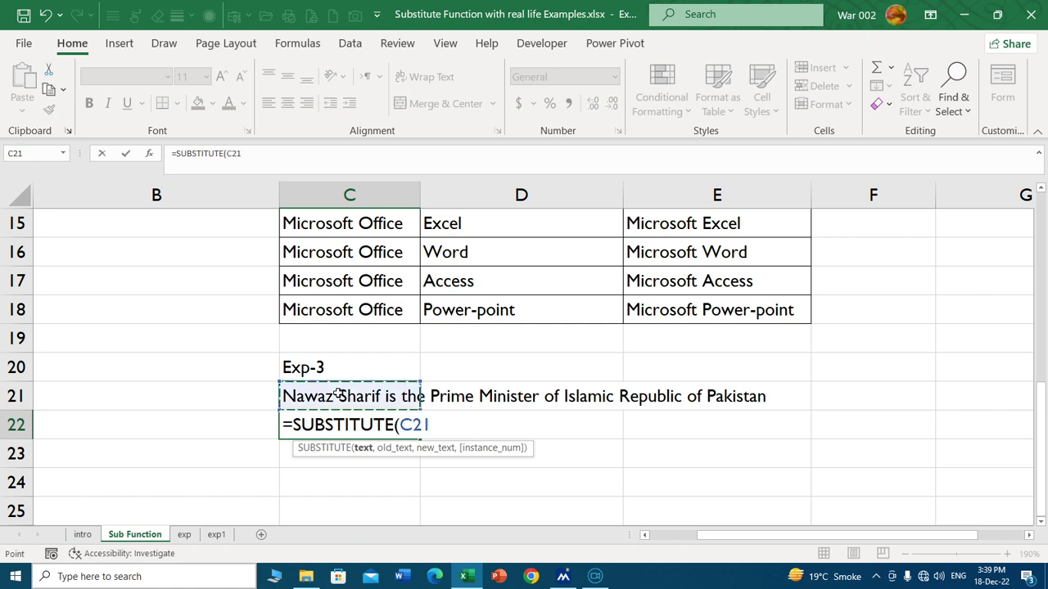
type(",\"")
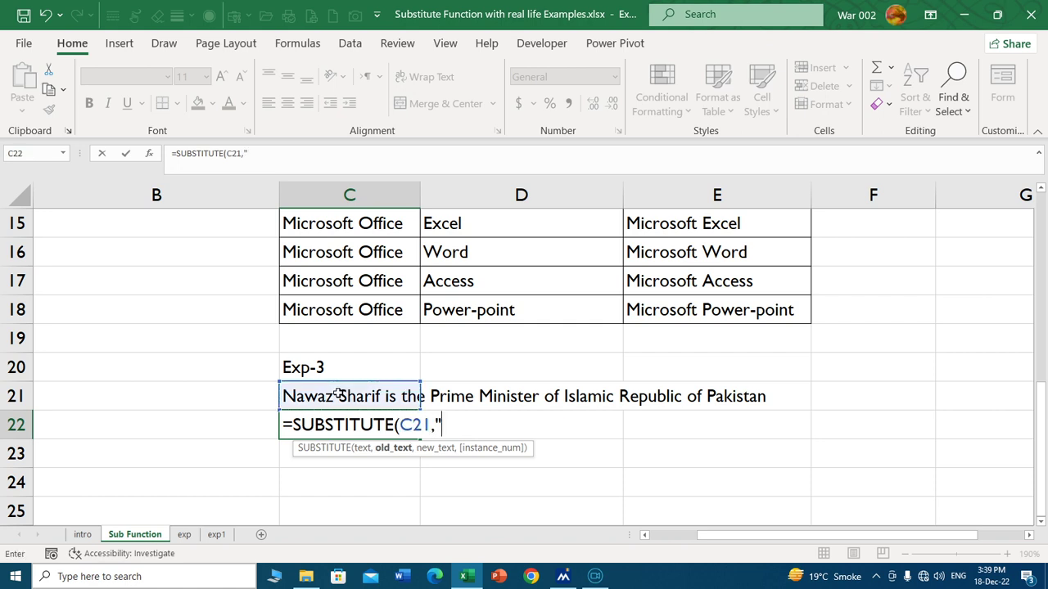
type("Na")
type("waz S")
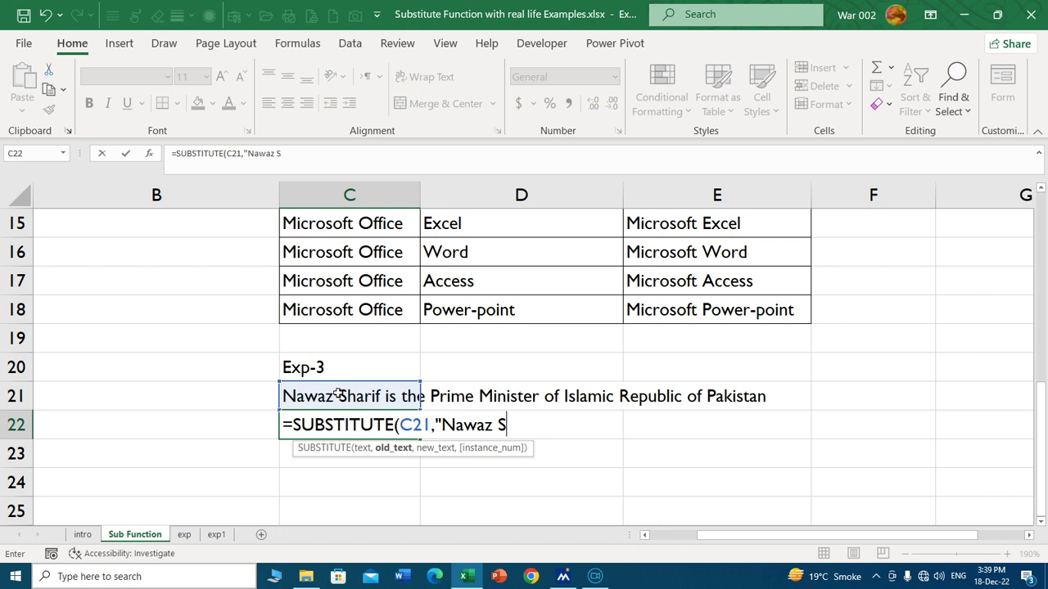
type("h")
type("rif")
key("BackSpace")
key("BackSpace")
key("BackSpace")
key("BackSpace")
type("harif")
type(",")
type("Imr")
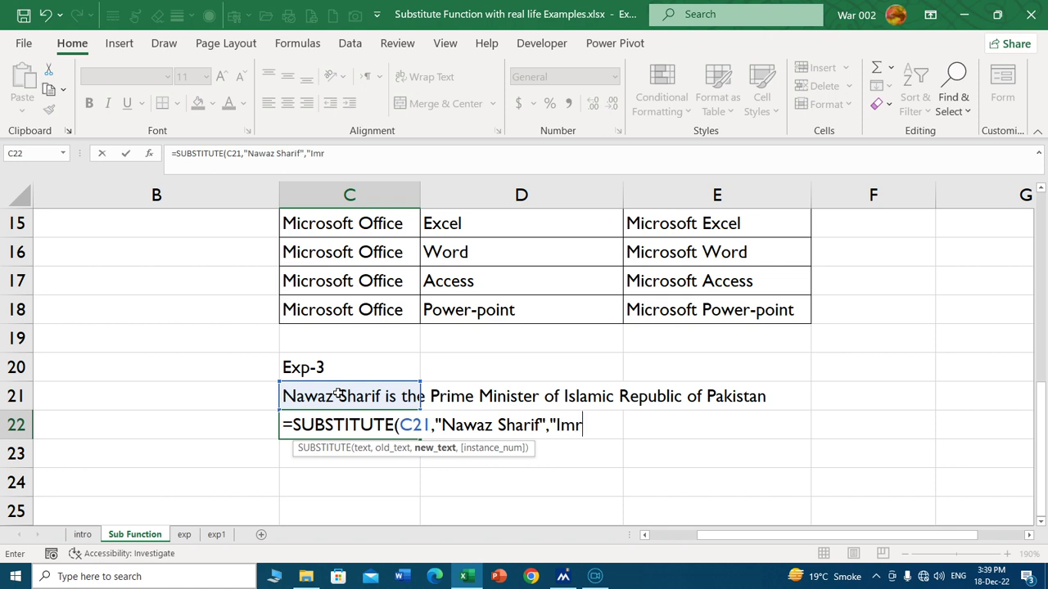
type("an Khan")
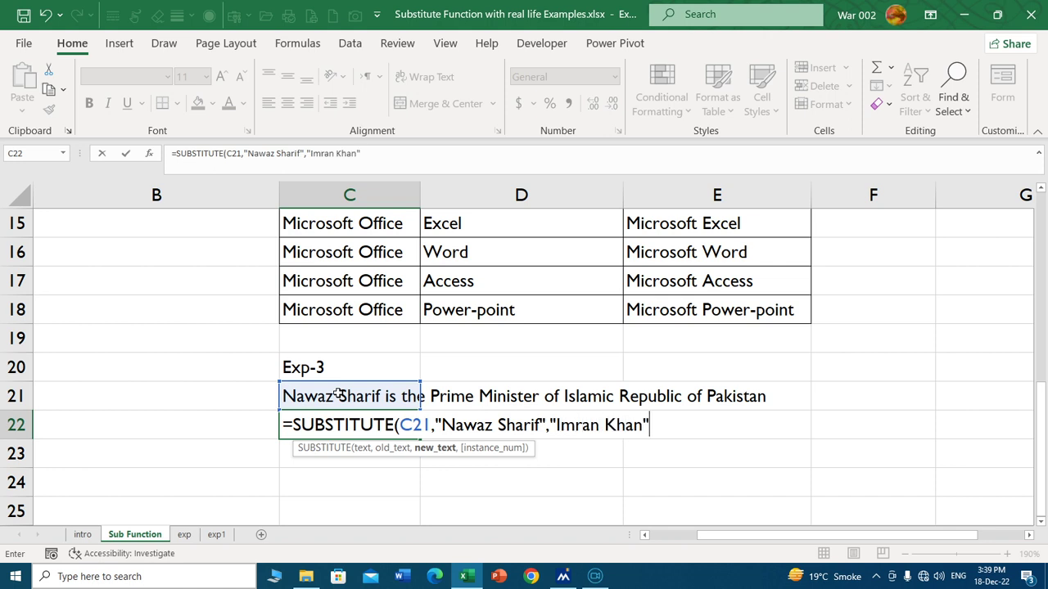
type(")")
key("Return")
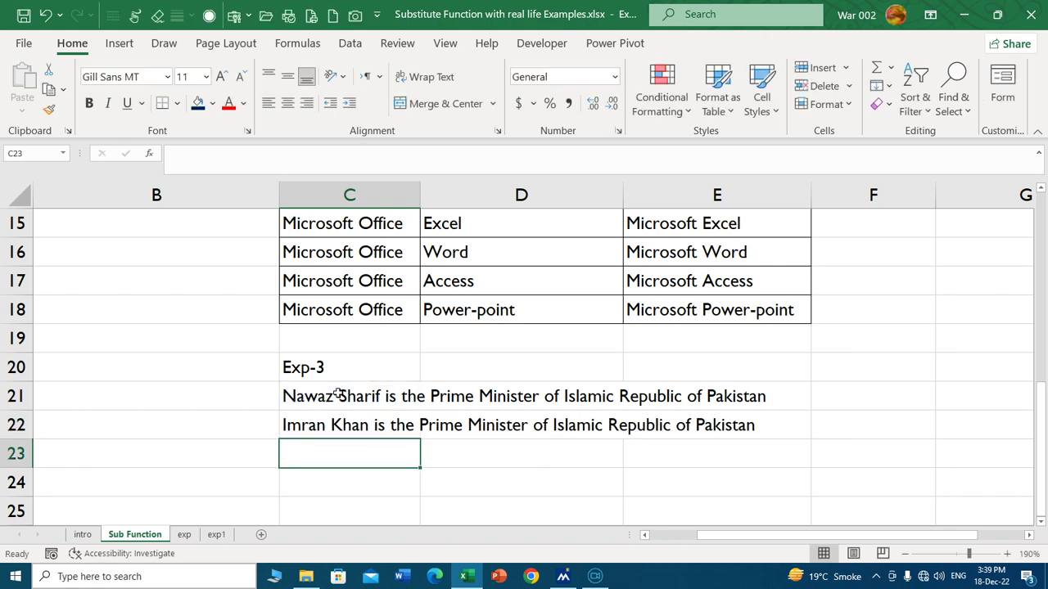
left_click(485, 458)
Step: Return to the exp sheet, where C3's SUBSTITUTE turns SA101 into 101
scroll(548, 397, "up", 4)
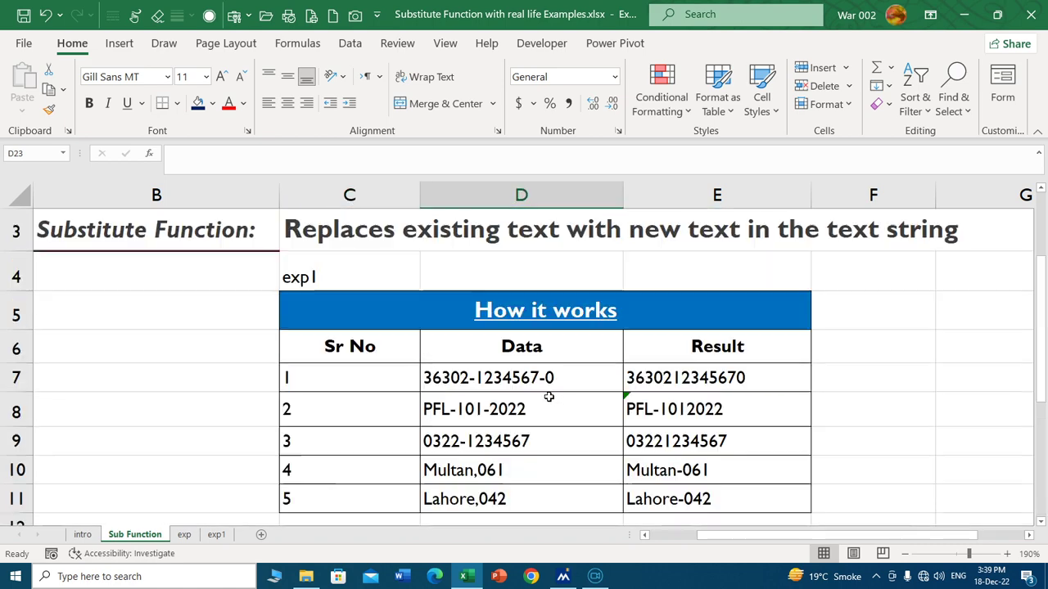
scroll(414, 322, "up", 1)
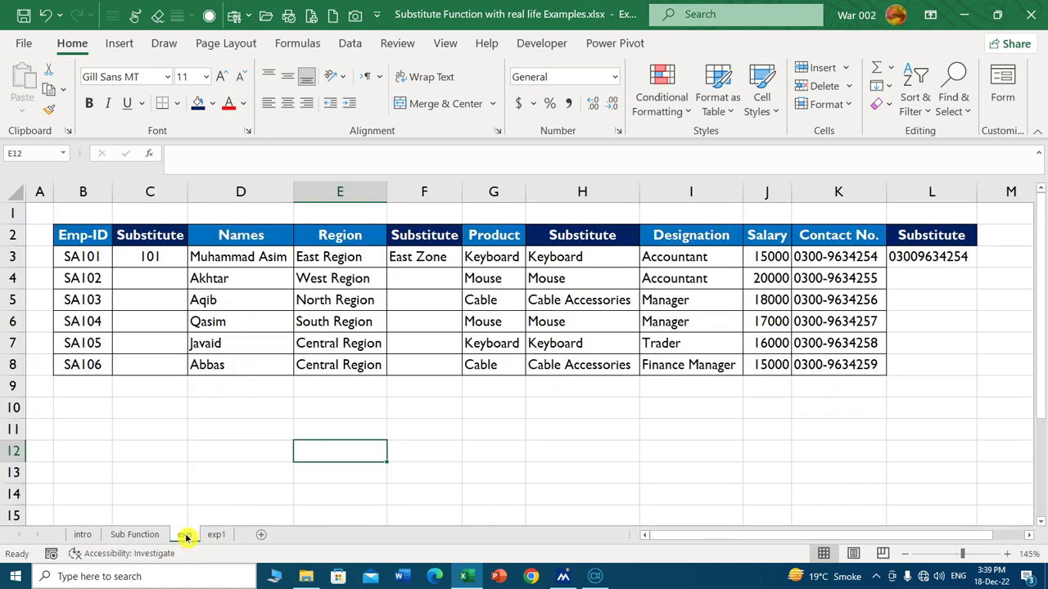
left_click(184, 535)
Step: Widen column C and enter =SUBSTITUTE(B3,"SA","") in C3
left_click(154, 257)
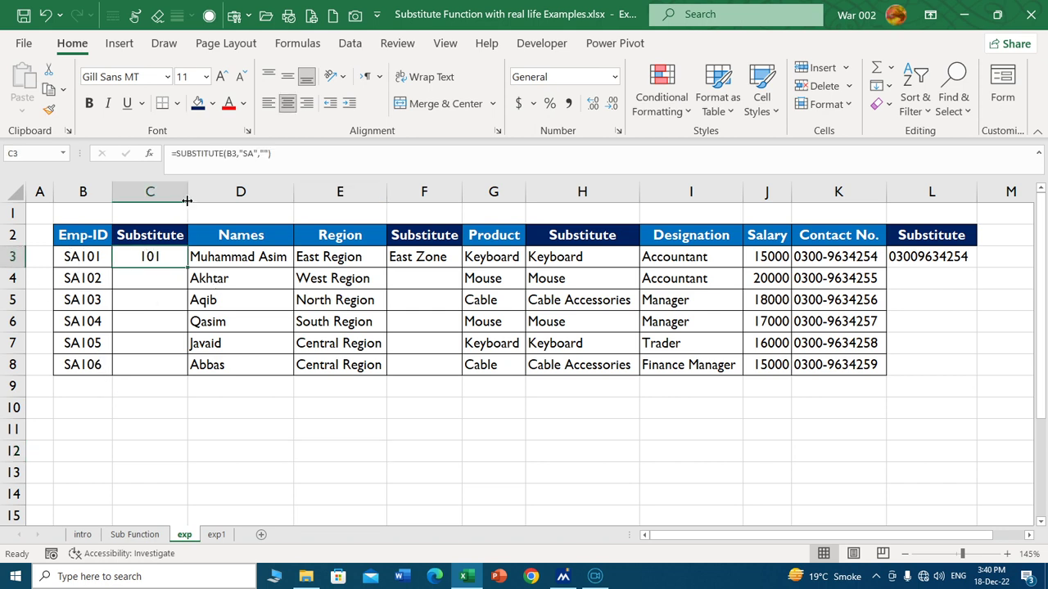
left_click_drag(187, 192, 308, 191)
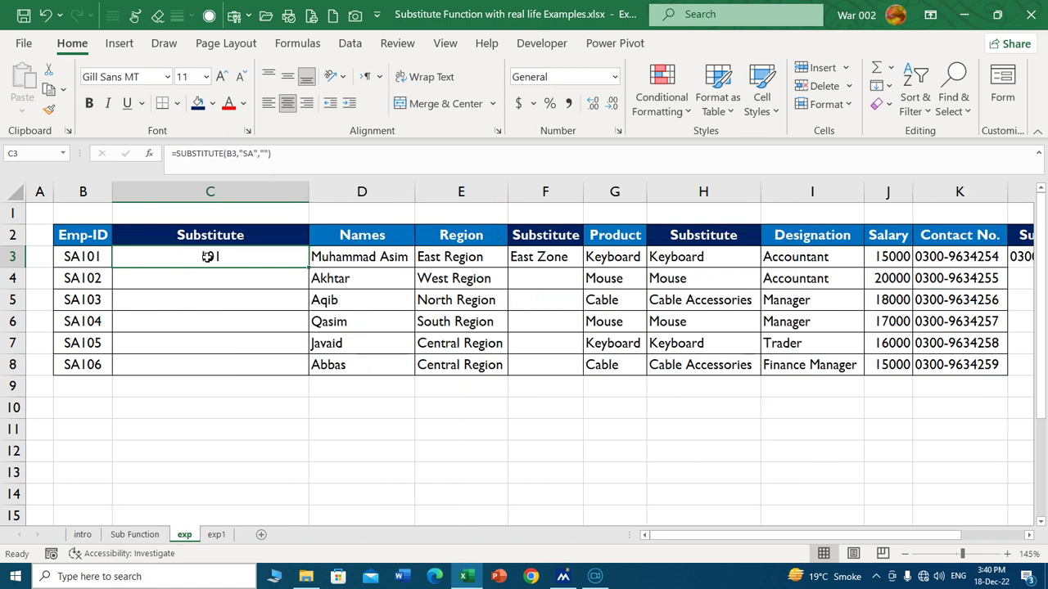
type("=")
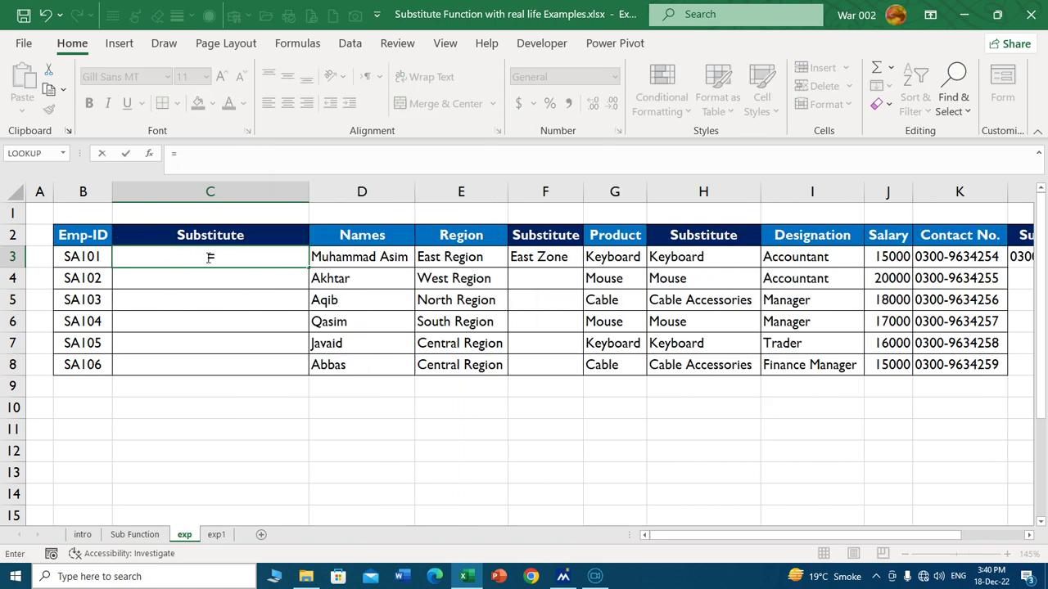
type("subs")
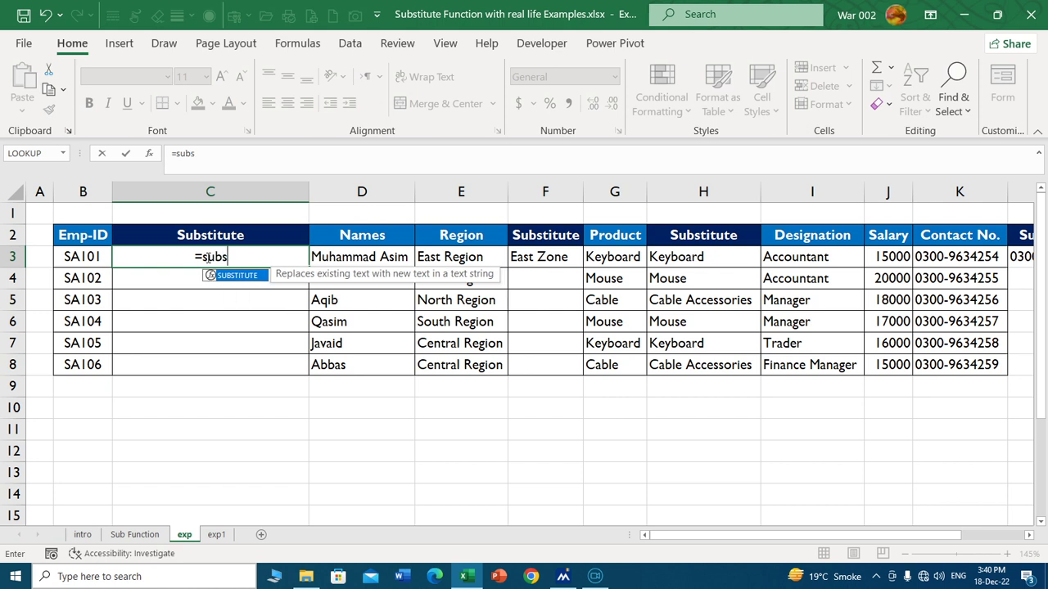
key("Tab")
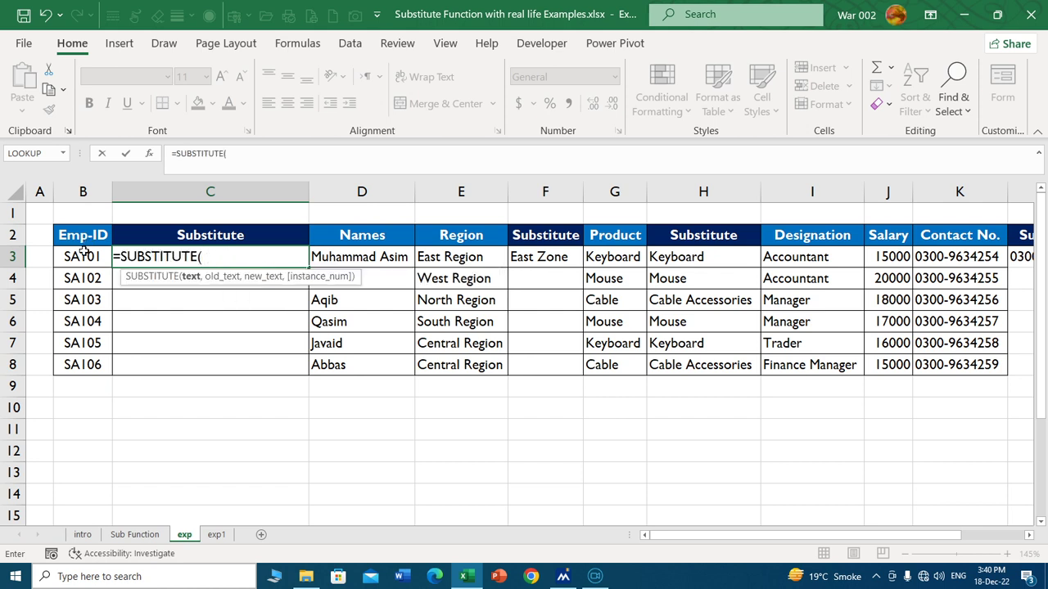
left_click(82, 258)
type(",")
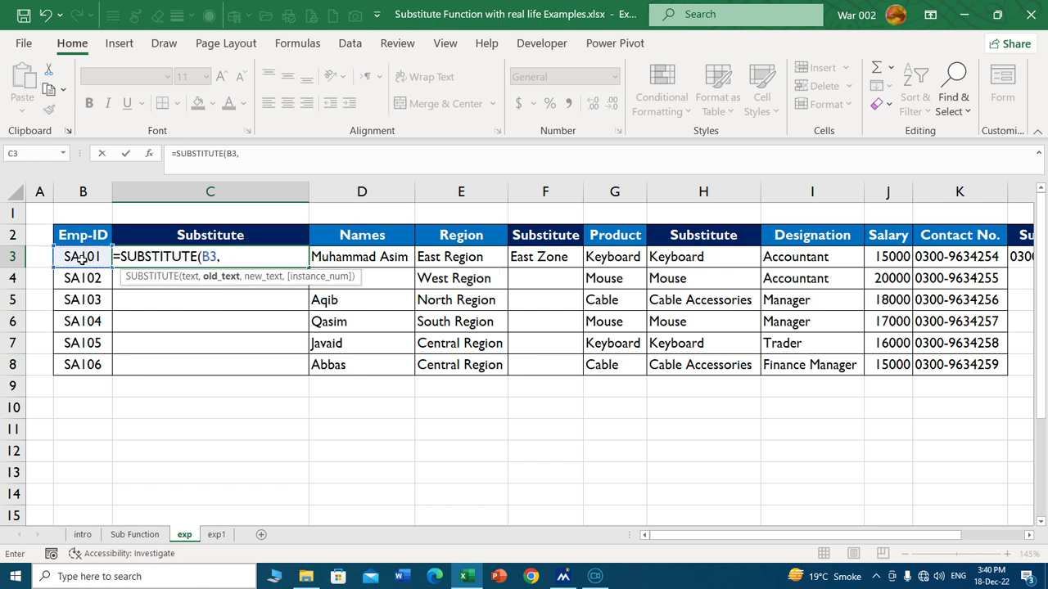
type("S")
type("A")
type(",")
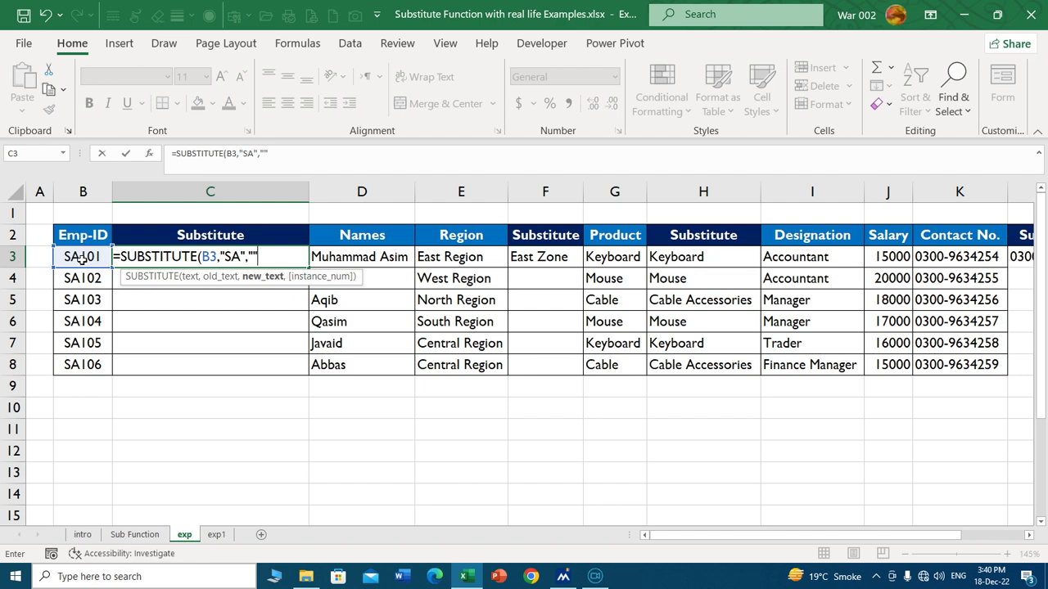
type(")")
key("Return")
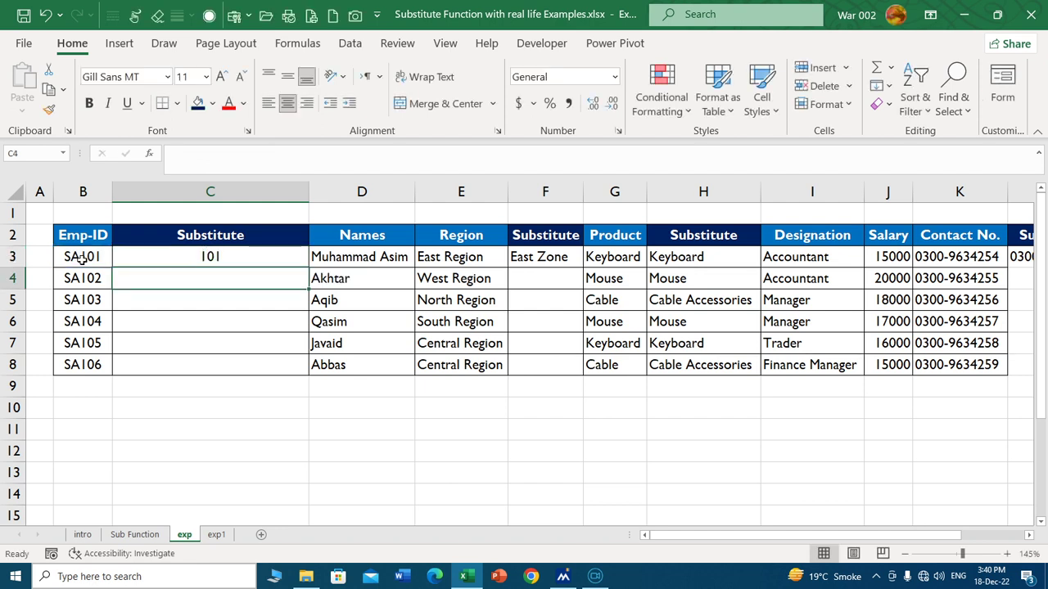
Step: Fill C3's formula down to C8, giving 101 through 106, and autofit column C
left_click(177, 262)
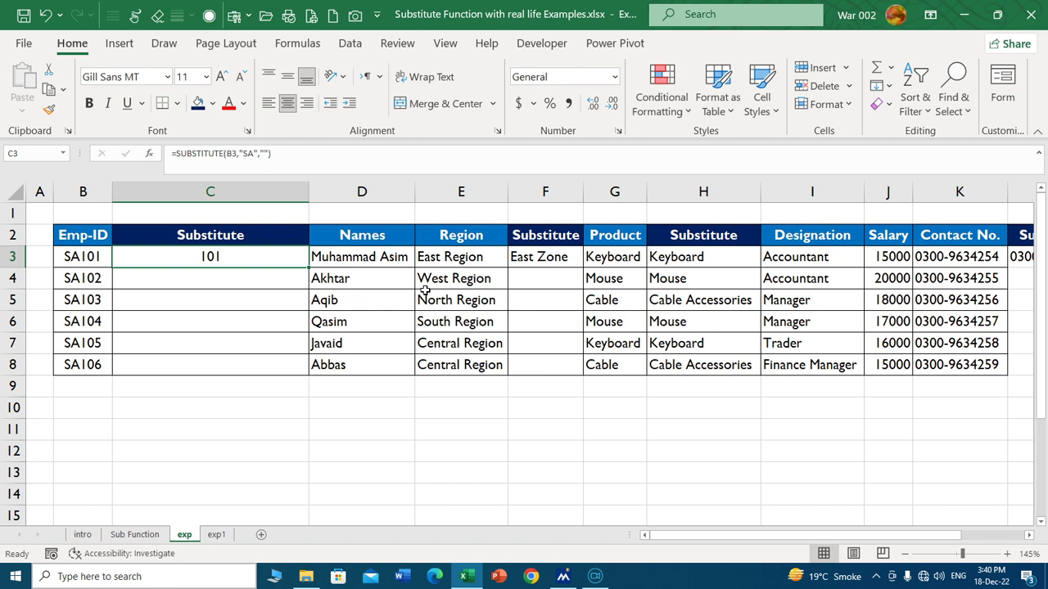
double_click(307, 267)
left_click(204, 392)
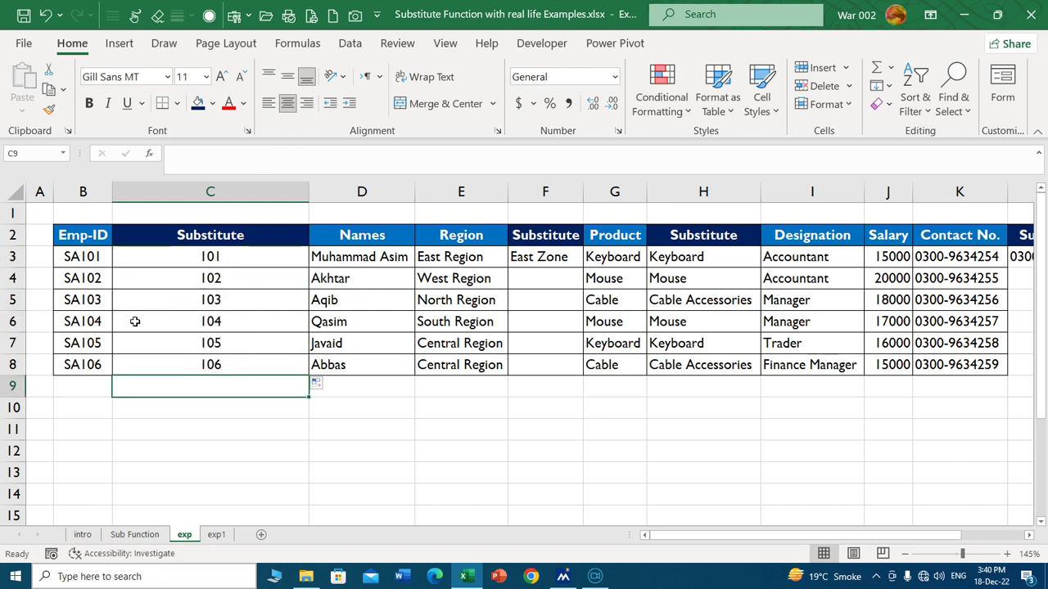
double_click(308, 191)
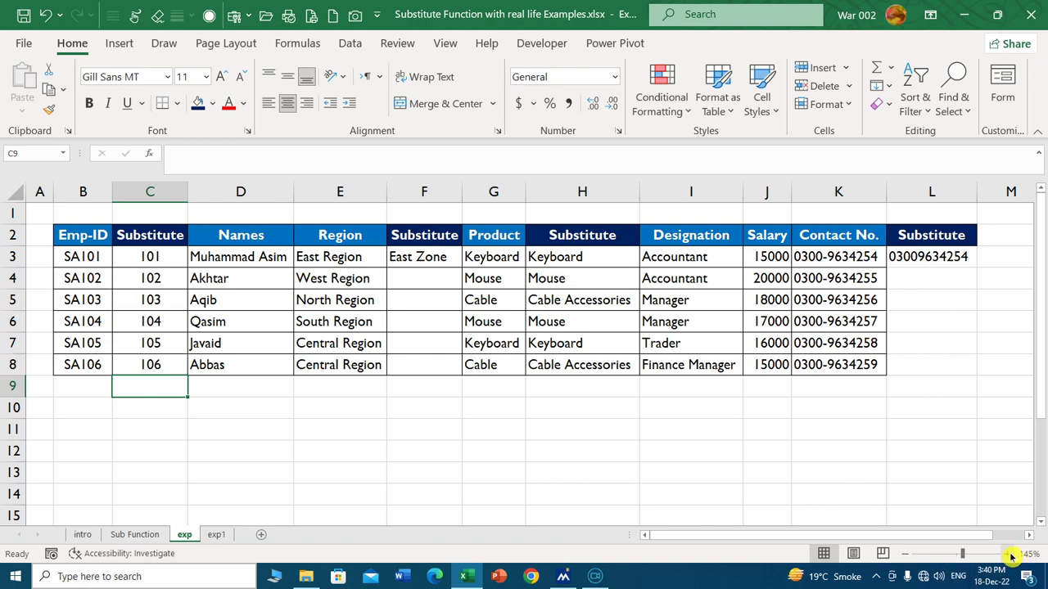
Step: Zoom the sheet in and clear the old formula in F3
left_click(1009, 555)
left_click(1009, 555)
left_click(1009, 555)
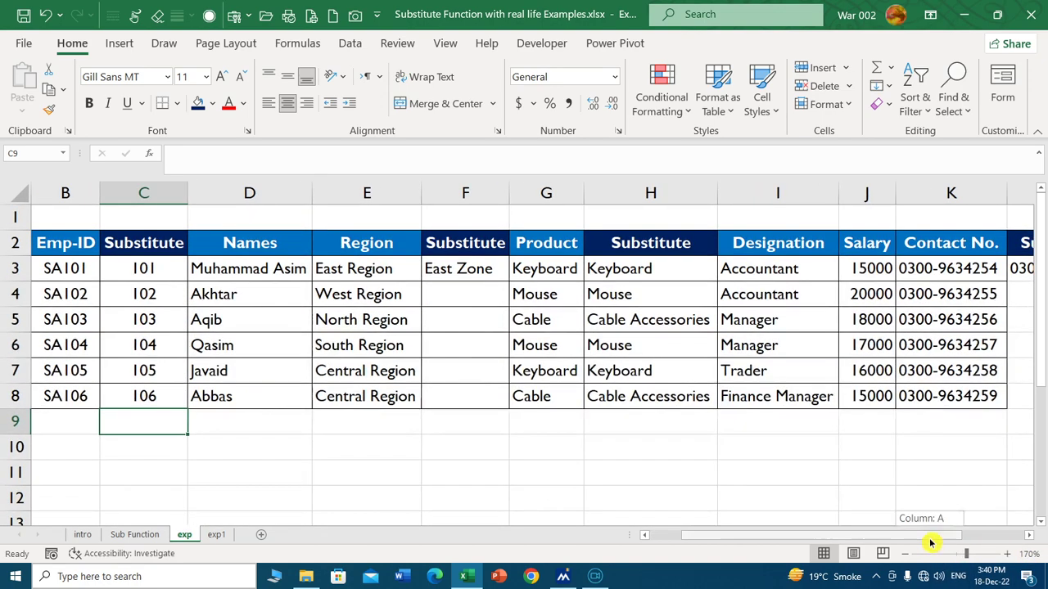
left_click_drag(931, 543, 960, 536)
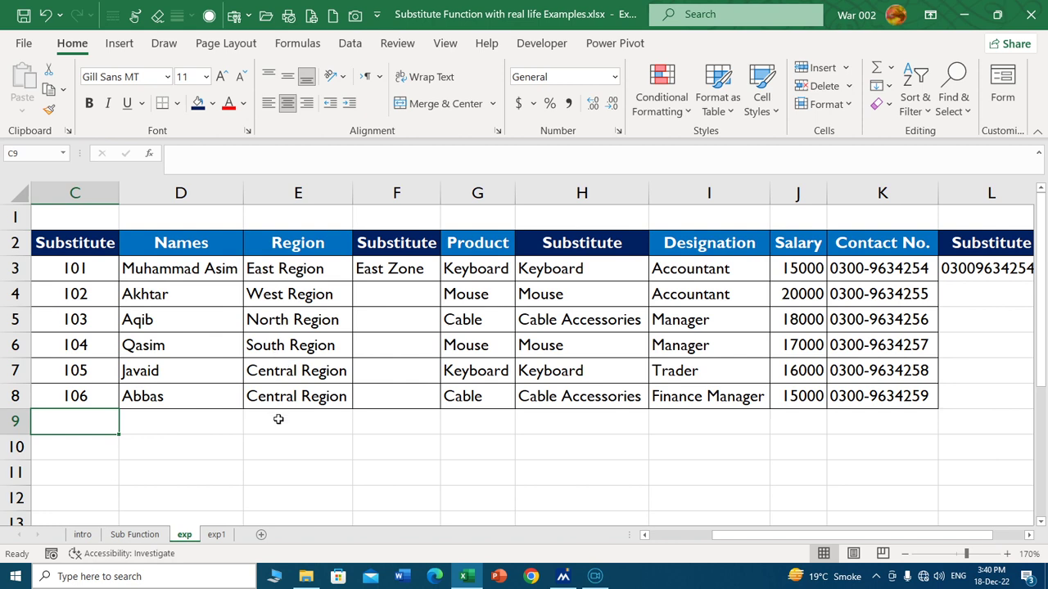
left_click(405, 273)
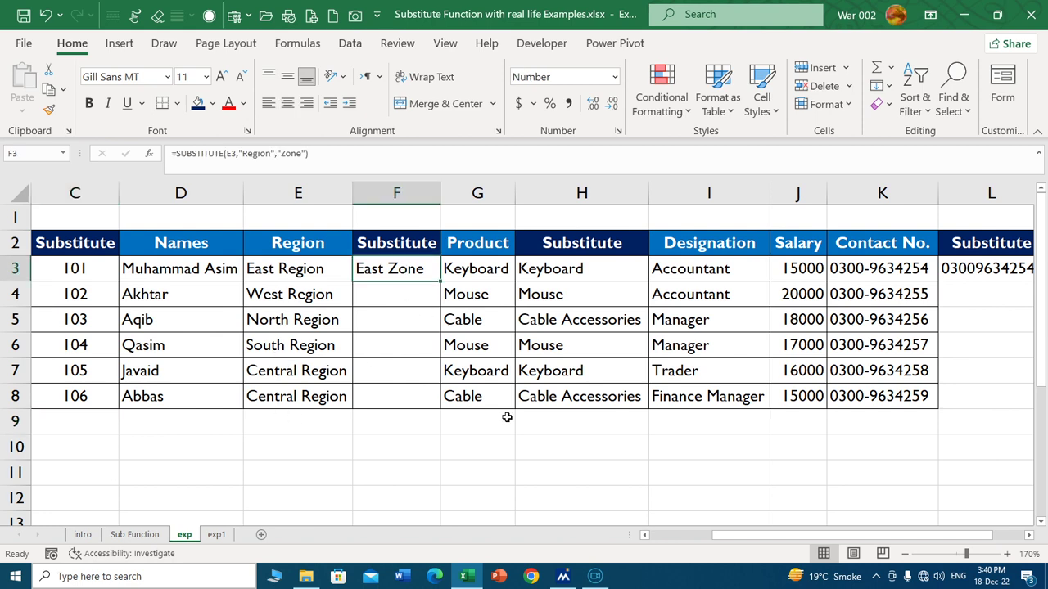
key("Delete")
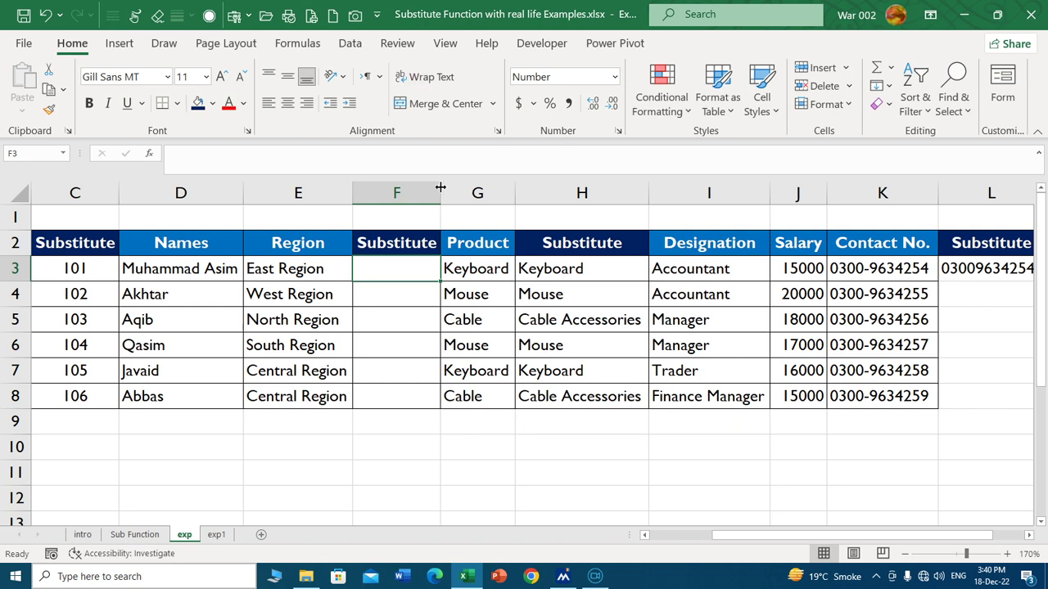
Step: Widen column F and enter =SUBSTITUTE(E3,"Region","Zone") in F3
left_click_drag(440, 188, 685, 197)
type("=")
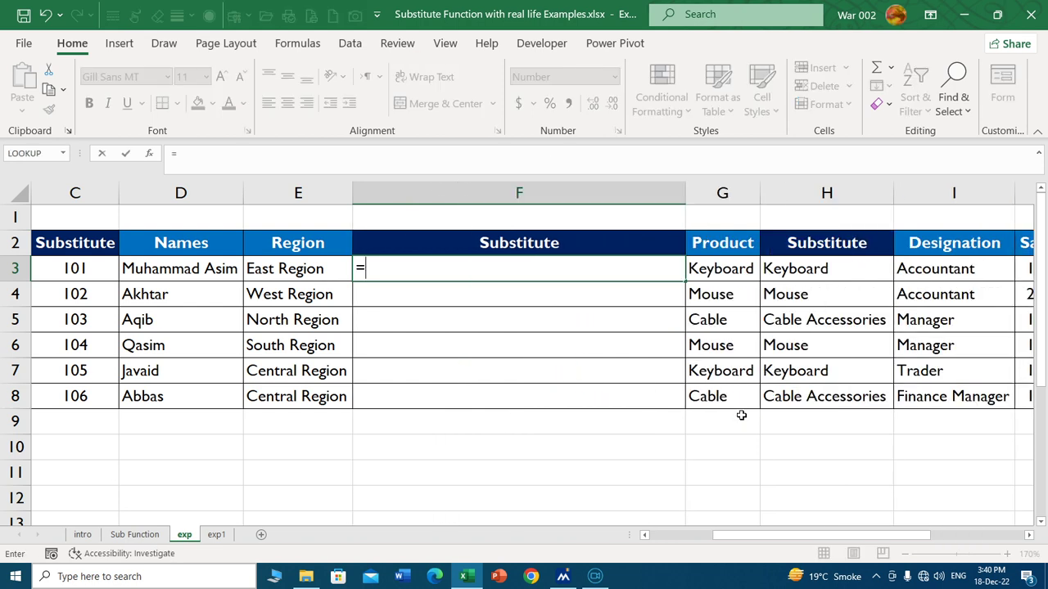
type("subs")
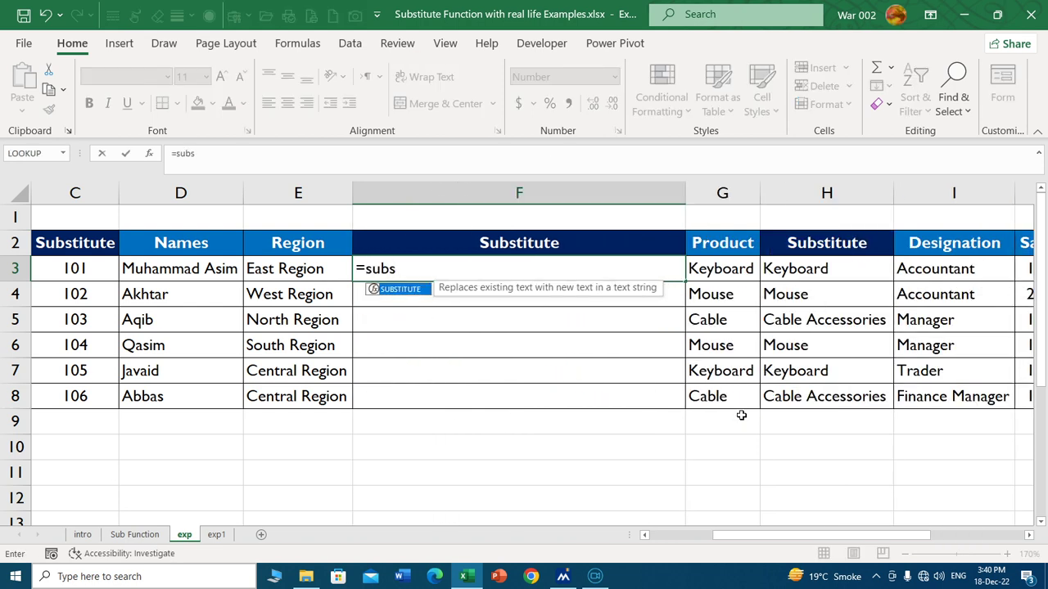
key("Tab")
key("Left")
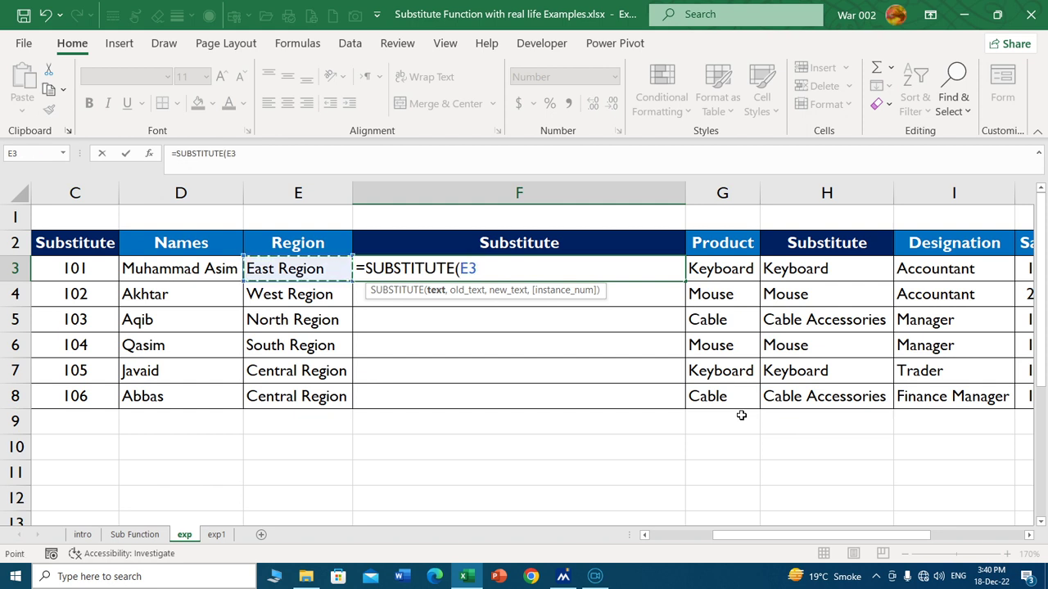
type(",\"Re")
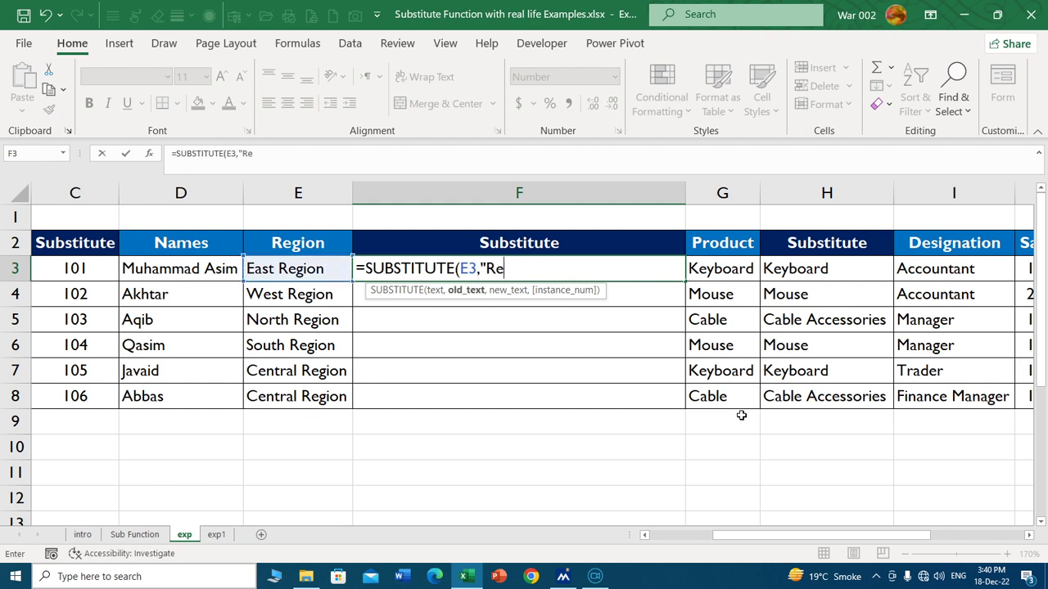
type("gion\",")
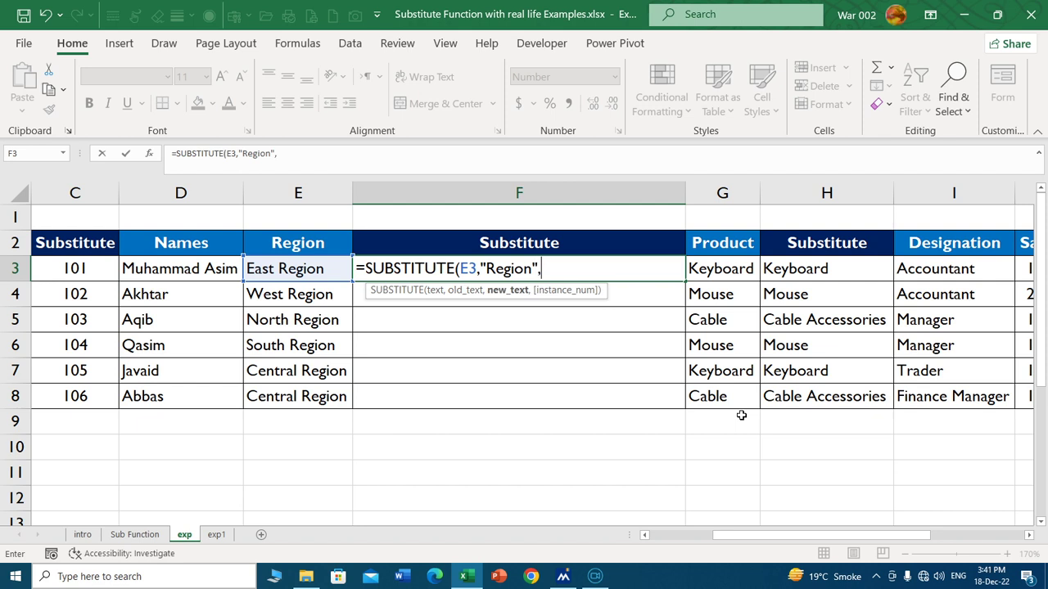
type("\"Zone")
key("Return")
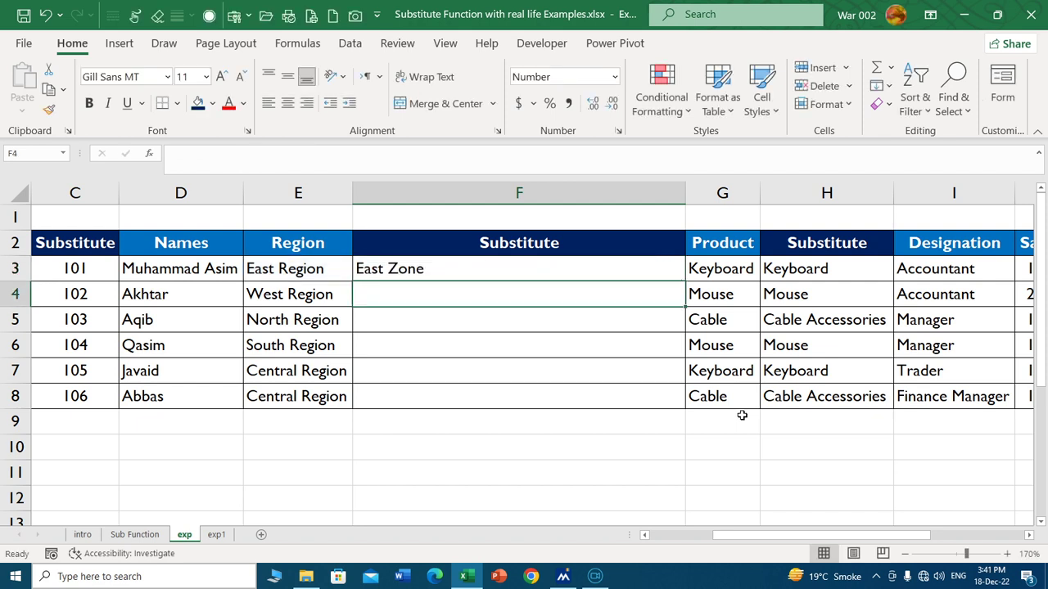
Step: Fill the zone formula down to F8, autofit column F, and select H3:H8
left_click(445, 271)
double_click(685, 282)
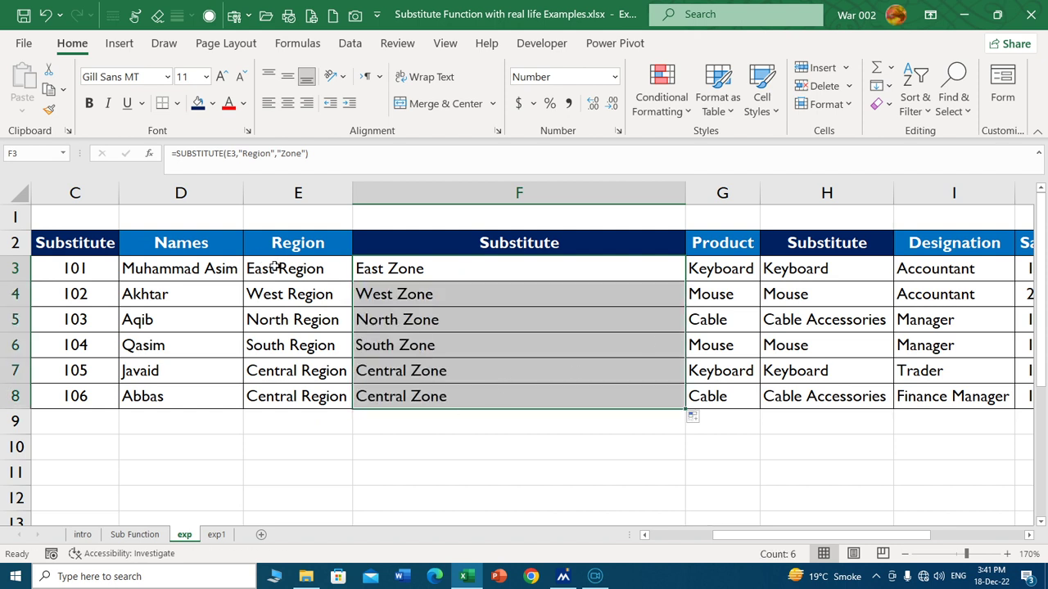
double_click(685, 193)
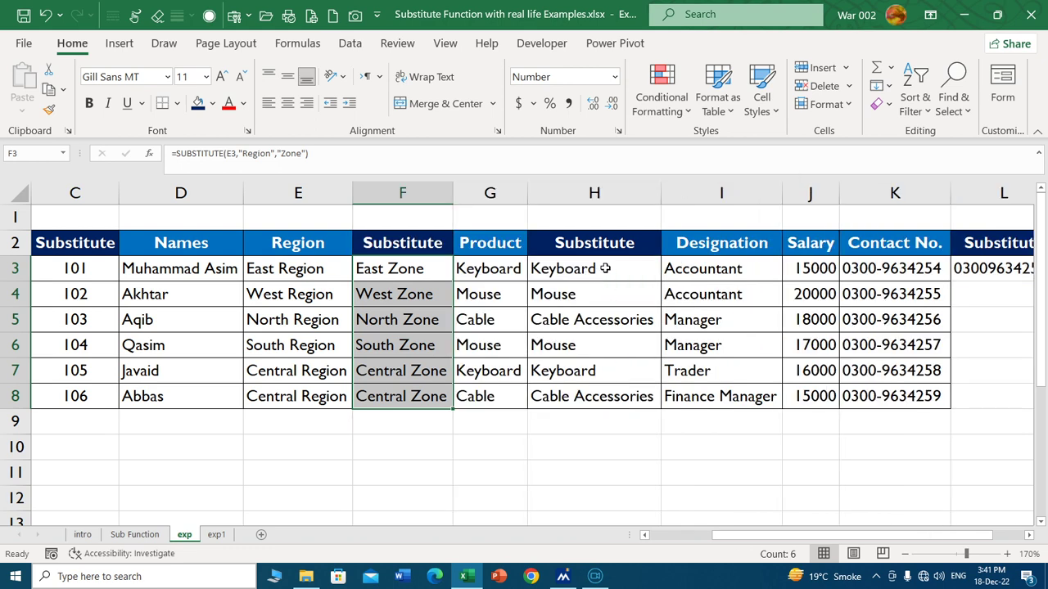
left_click_drag(606, 269, 615, 396)
Step: Clear H3:H8 and widen the Product and Substitute columns
key("Delete")
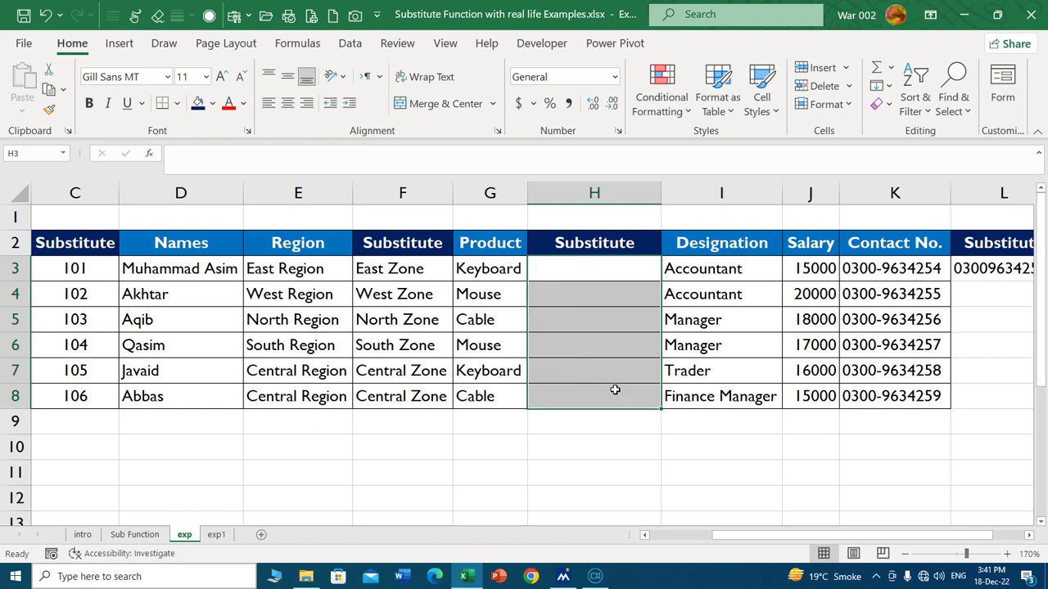
left_click_drag(528, 194, 578, 193)
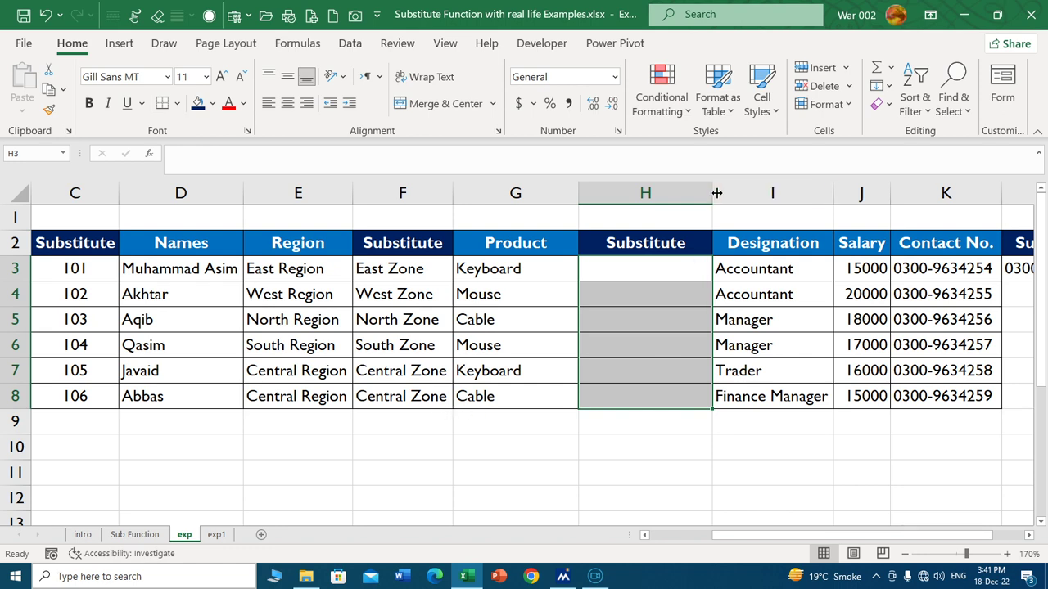
left_click_drag(712, 193, 825, 194)
Step: Enter =SUBSTITUTE(G3,"Cable","Cable Accessories") in H3
left_click(709, 271)
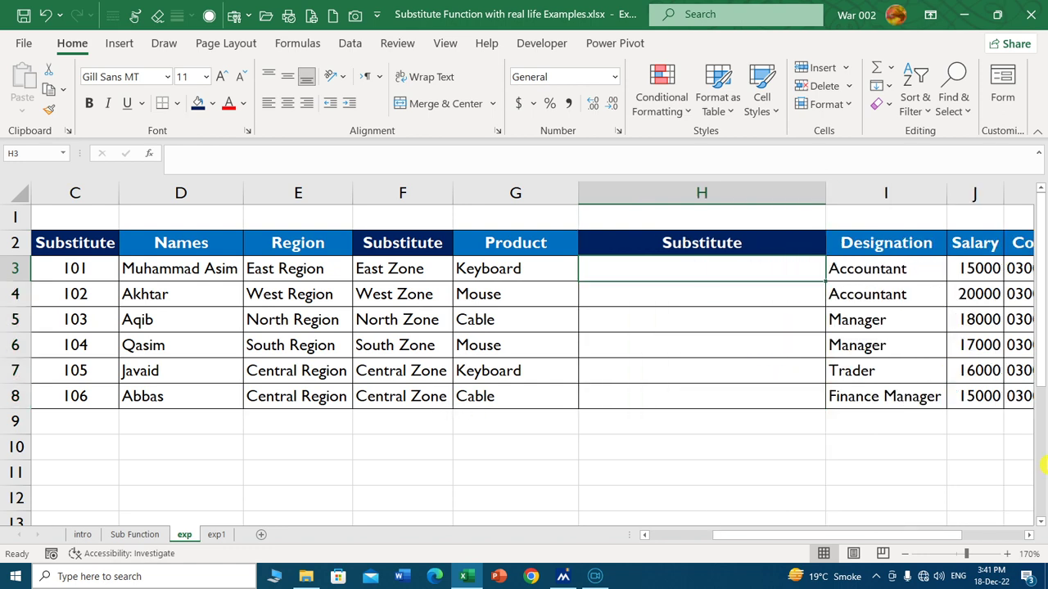
type("=subs")
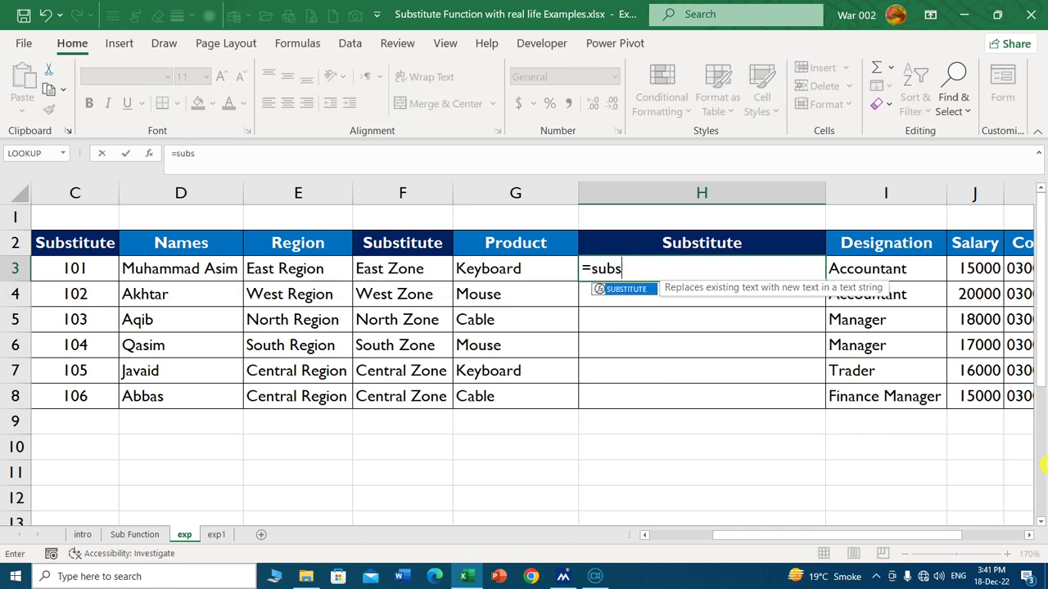
key("Tab")
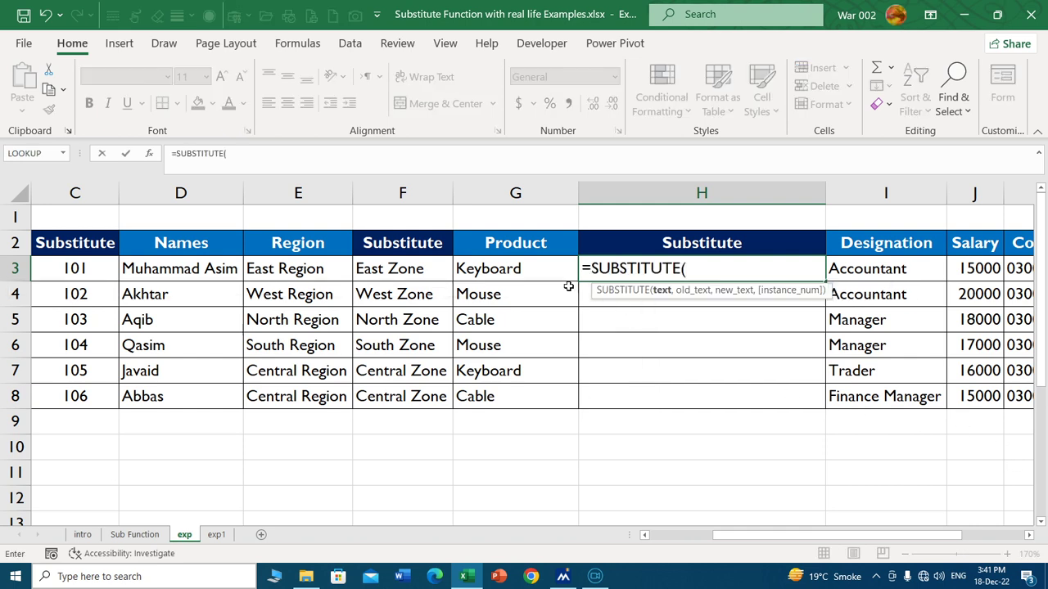
left_click(554, 271)
type(",\"")
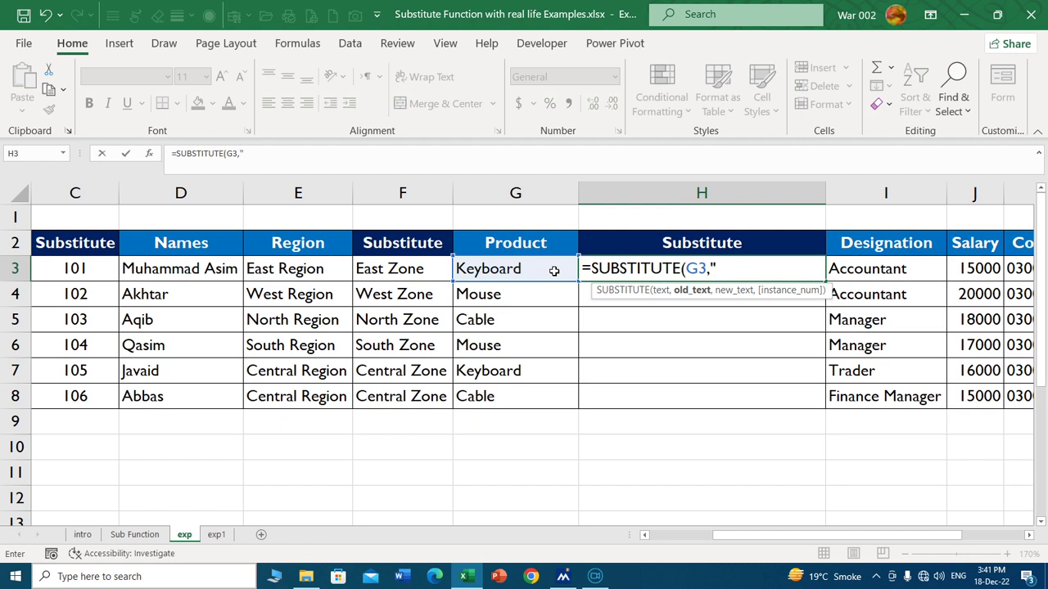
type("Cable\"")
type(",\"Ca")
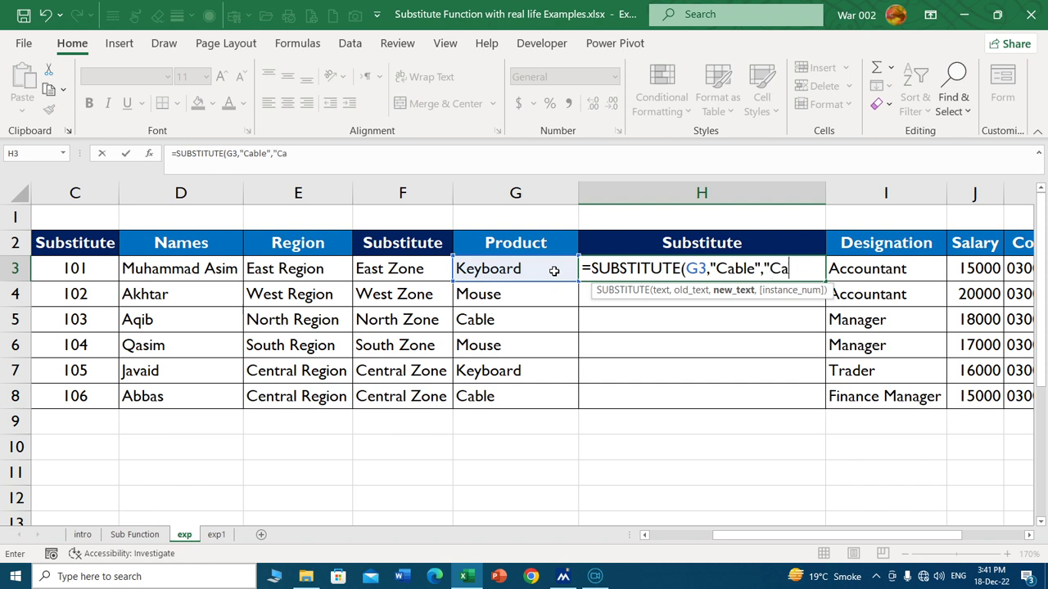
type("ble A")
type("cc")
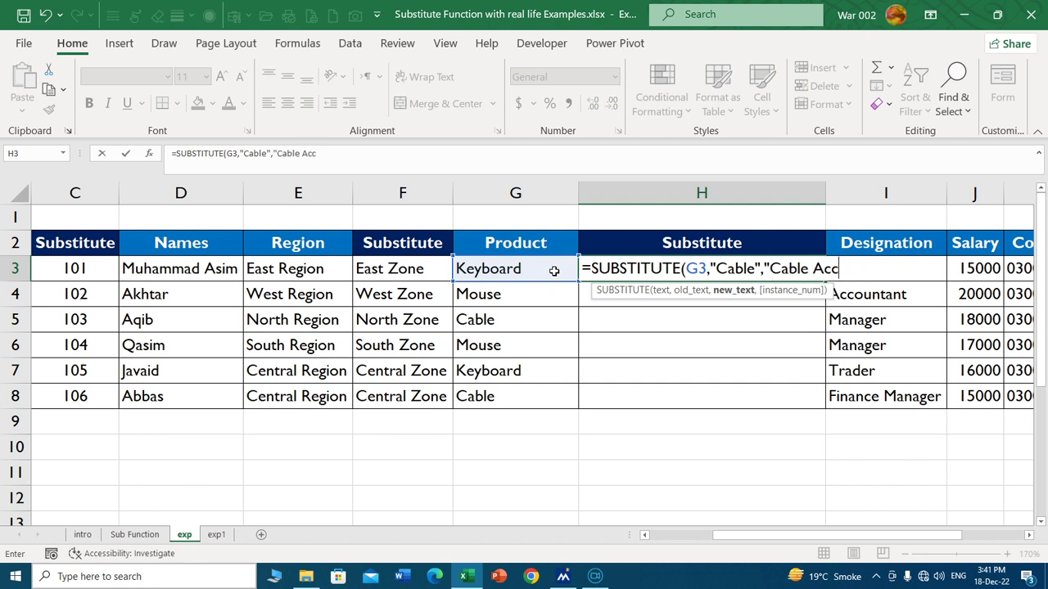
type("essories")
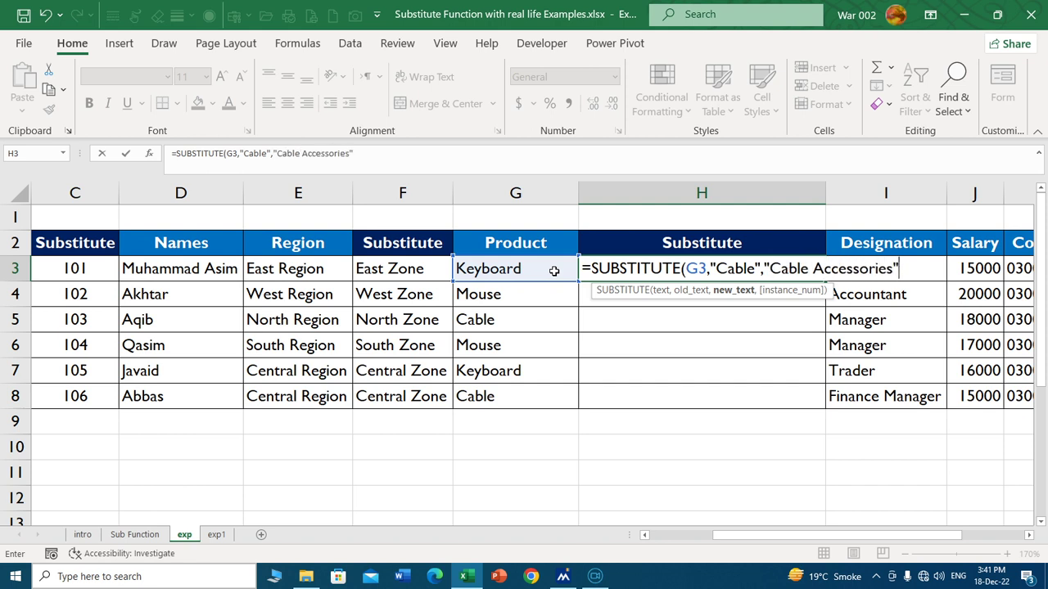
type(")")
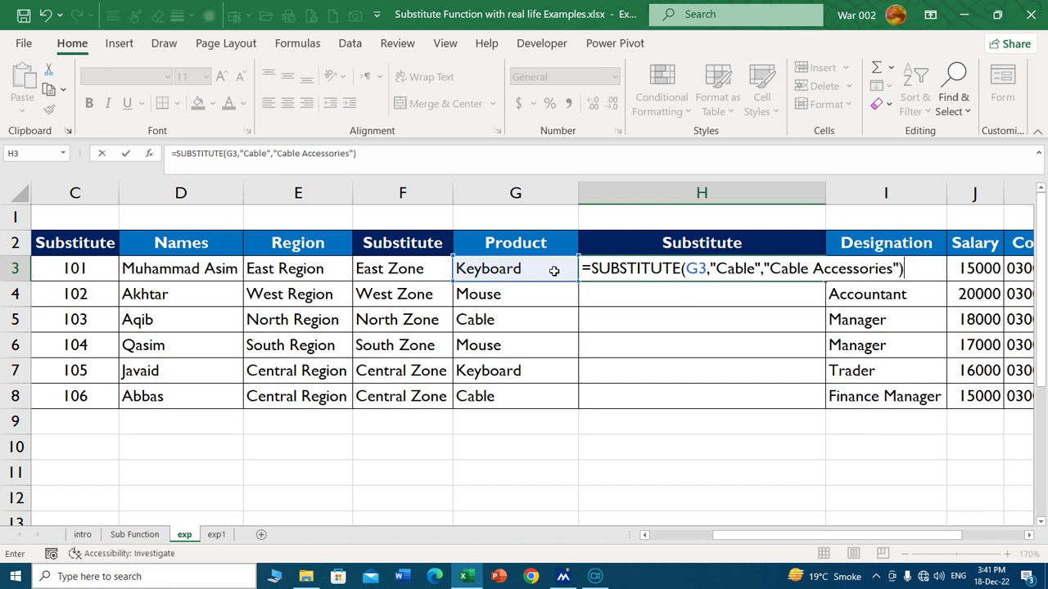
key("Return")
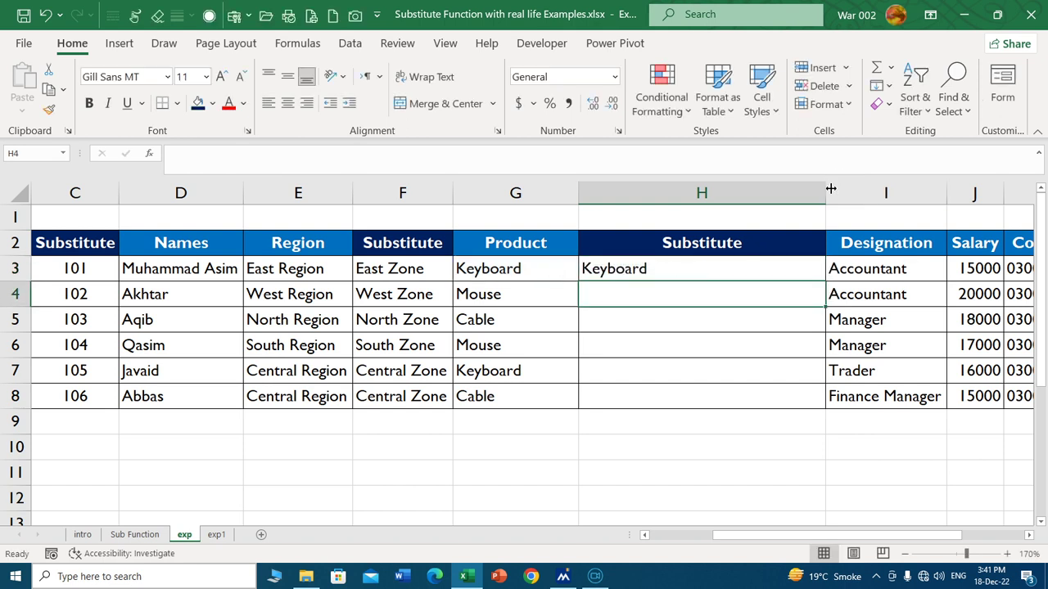
Step: Widen column H and fill the formula down to H8, checking the Cable rows
left_click_drag(825, 195, 857, 196)
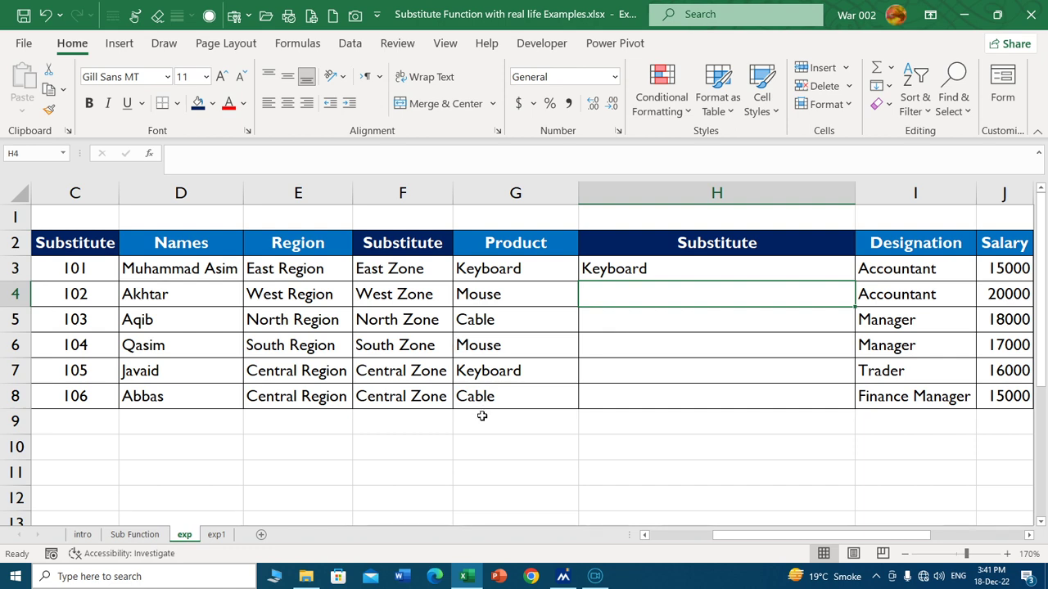
left_click(844, 276)
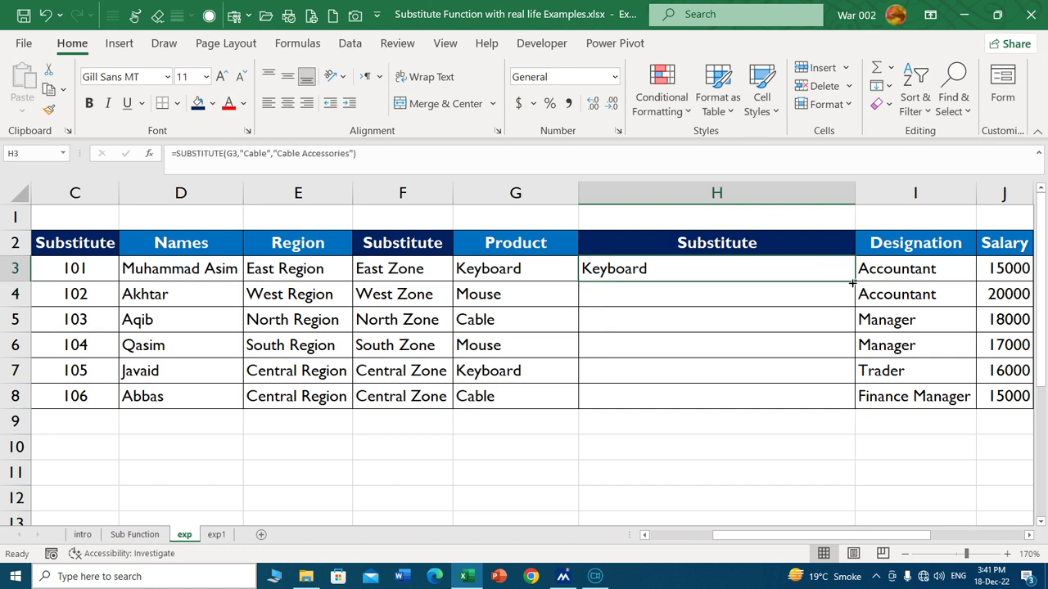
double_click(853, 281)
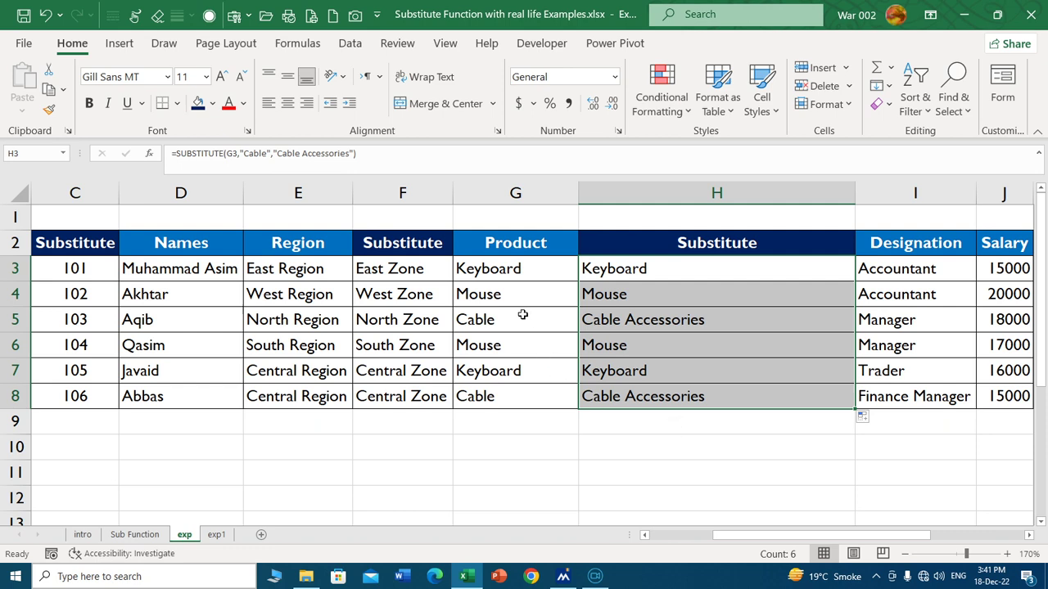
left_click(498, 400)
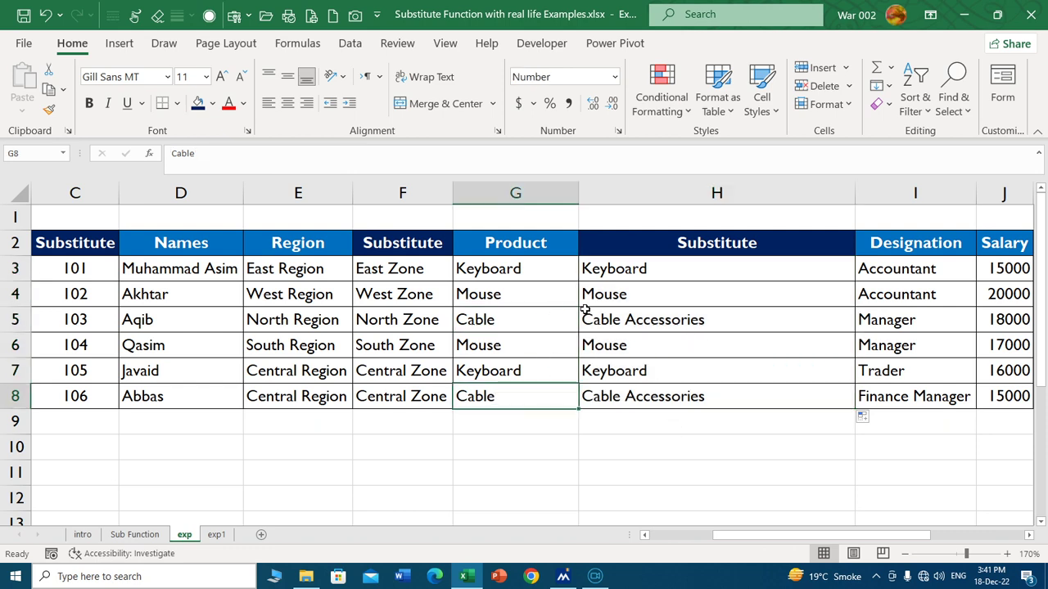
left_click(683, 319)
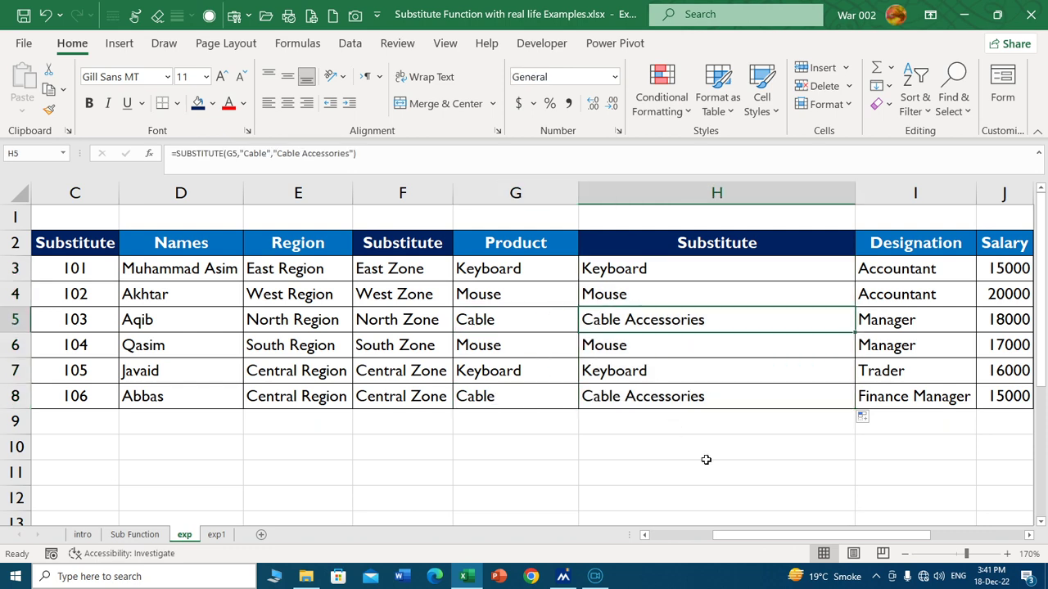
left_click(528, 193)
left_click(723, 244)
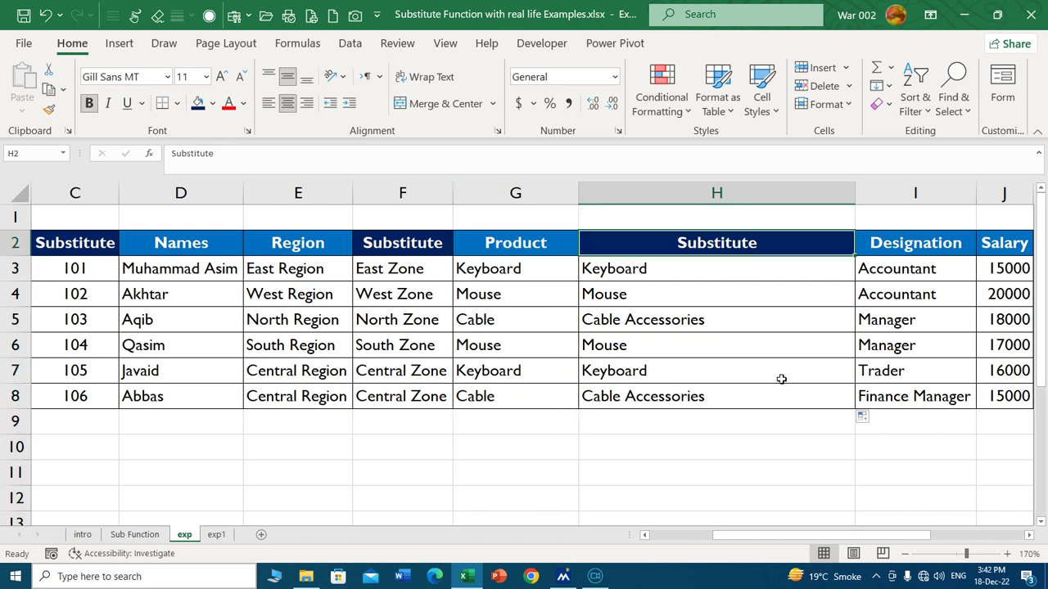
Step: Paste the H3:H8 results as values over the Product entries starting at G3
left_click_drag(669, 273, 674, 390)
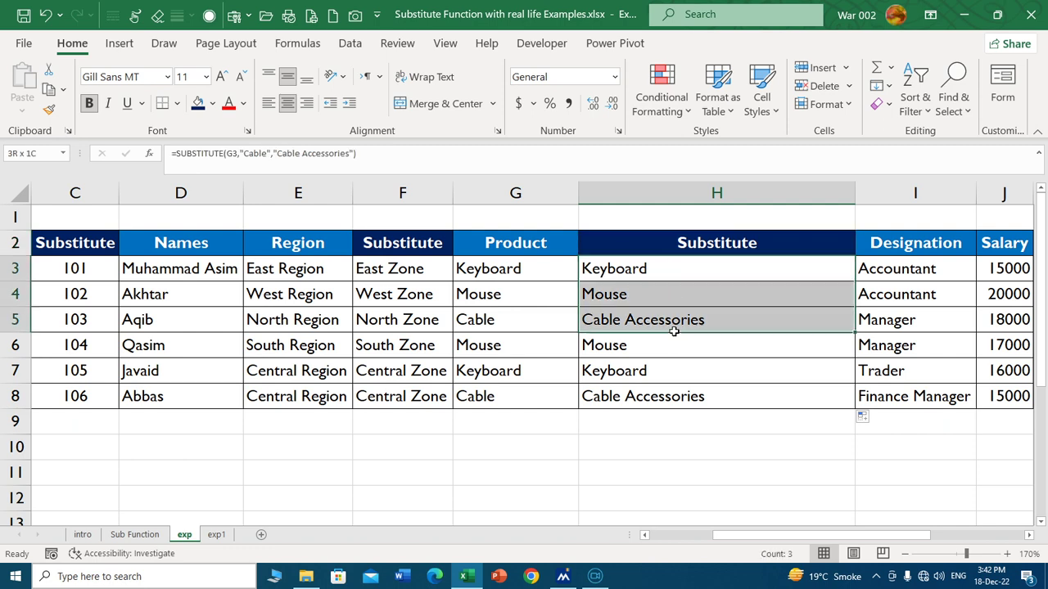
key("ctrl+c")
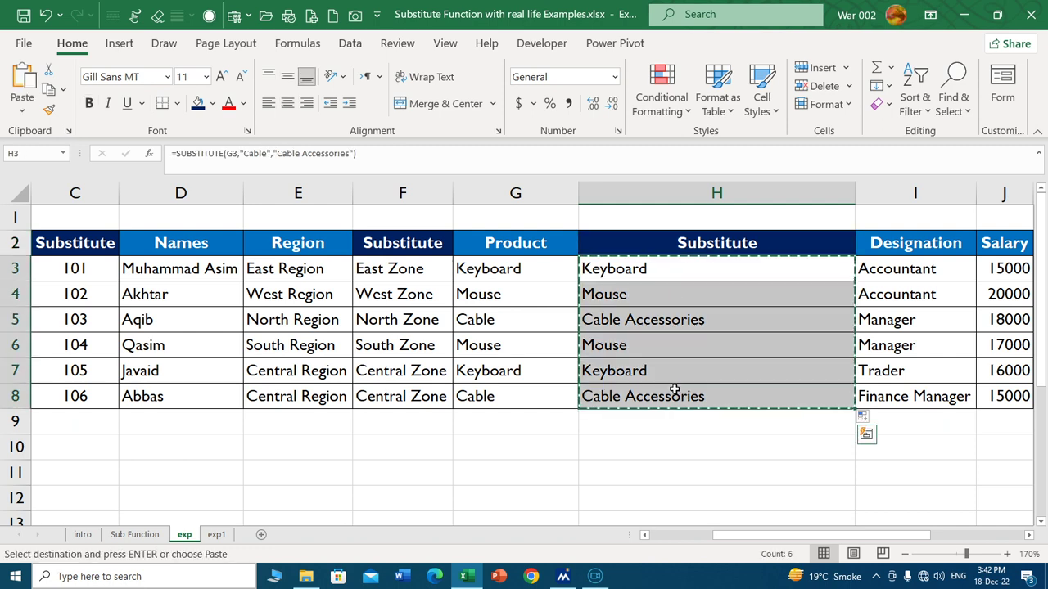
right_click(528, 271)
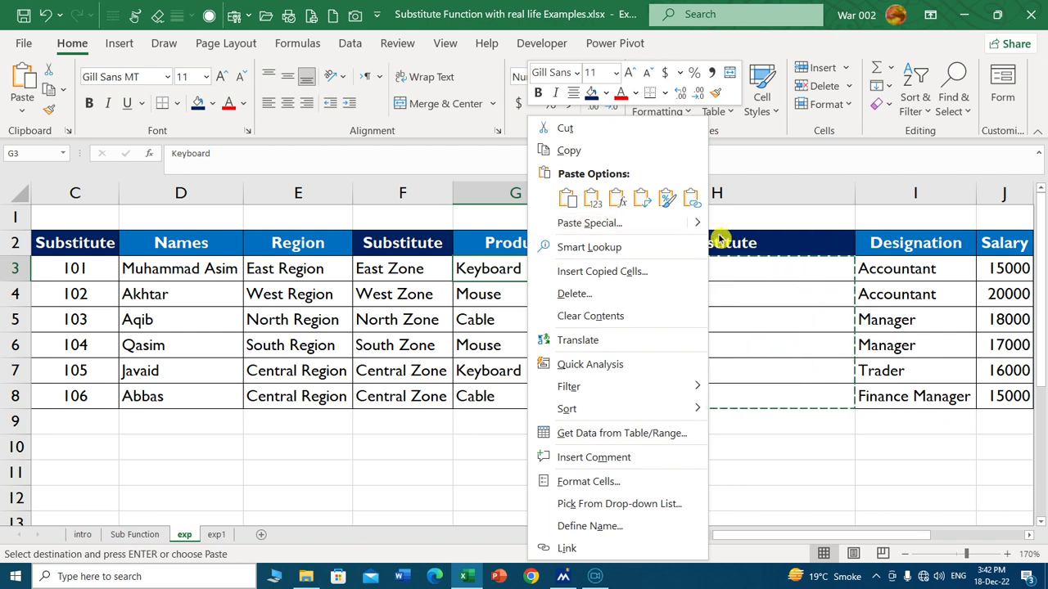
mouse_move(701, 224)
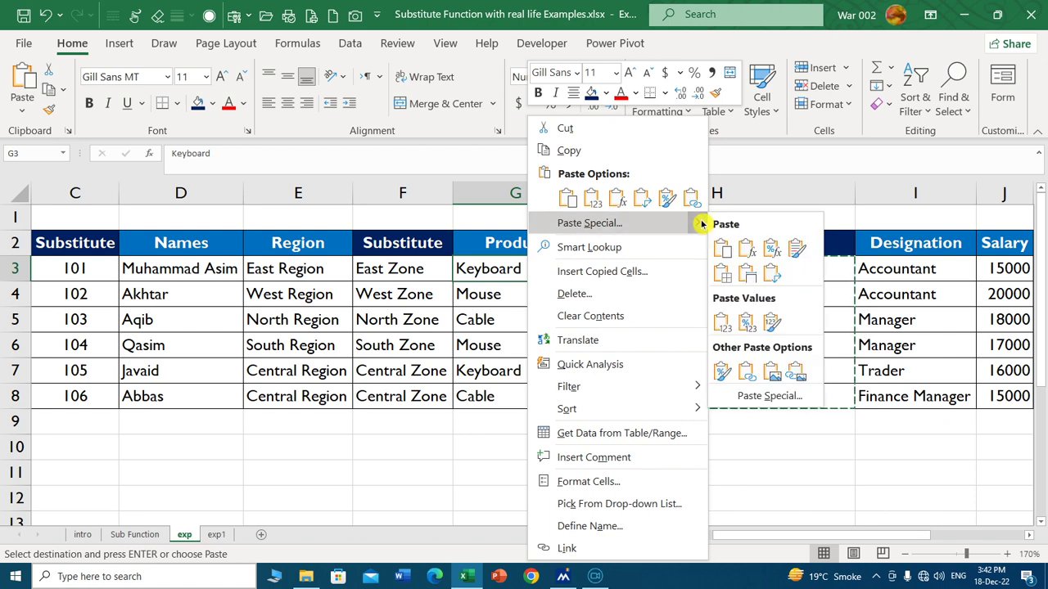
left_click(721, 322)
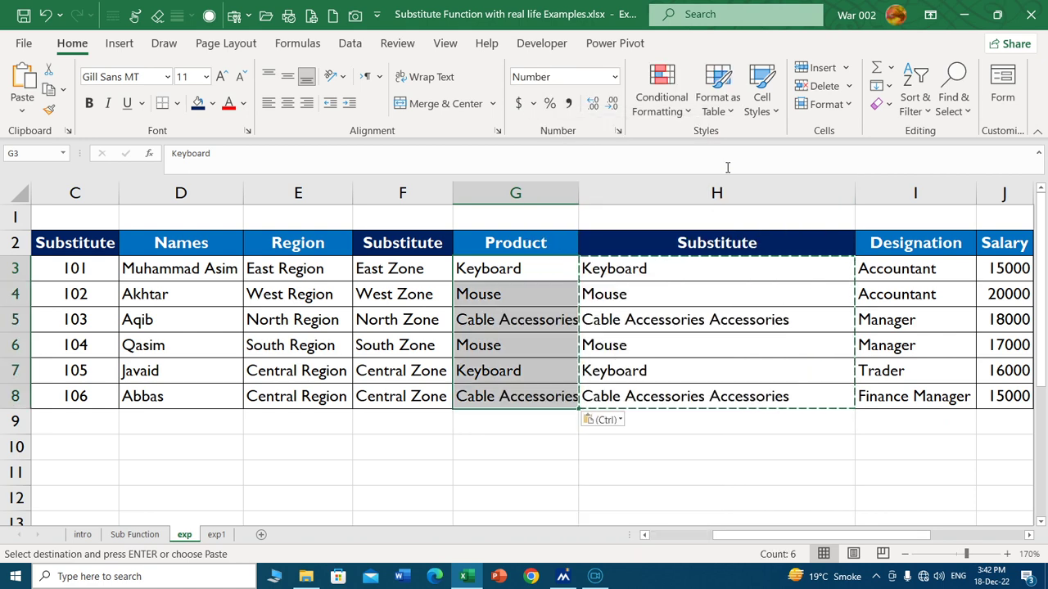
Step: Delete helper column H and autofit column G to the longer product names
left_click(719, 192)
key("Escape")
key("ctrl+minus")
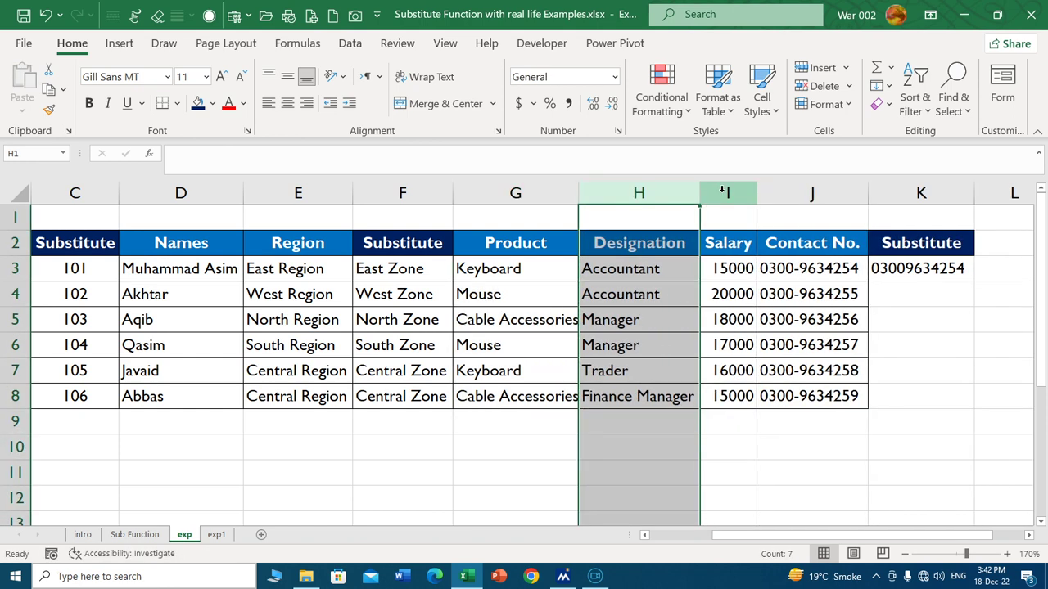
double_click(578, 190)
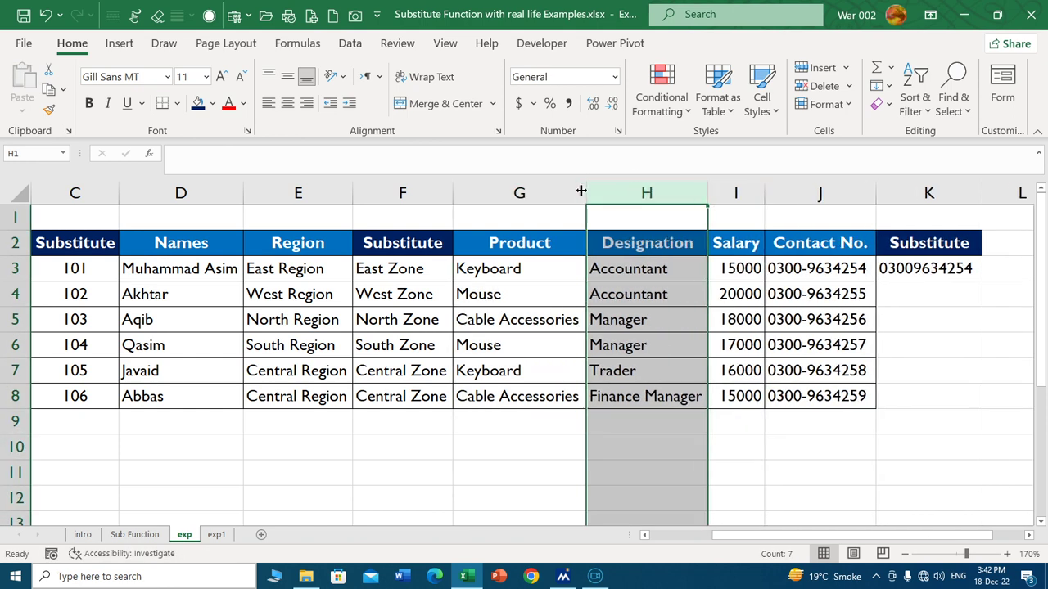
left_click(543, 363)
left_click(685, 542)
left_click_drag(685, 541, 673, 542)
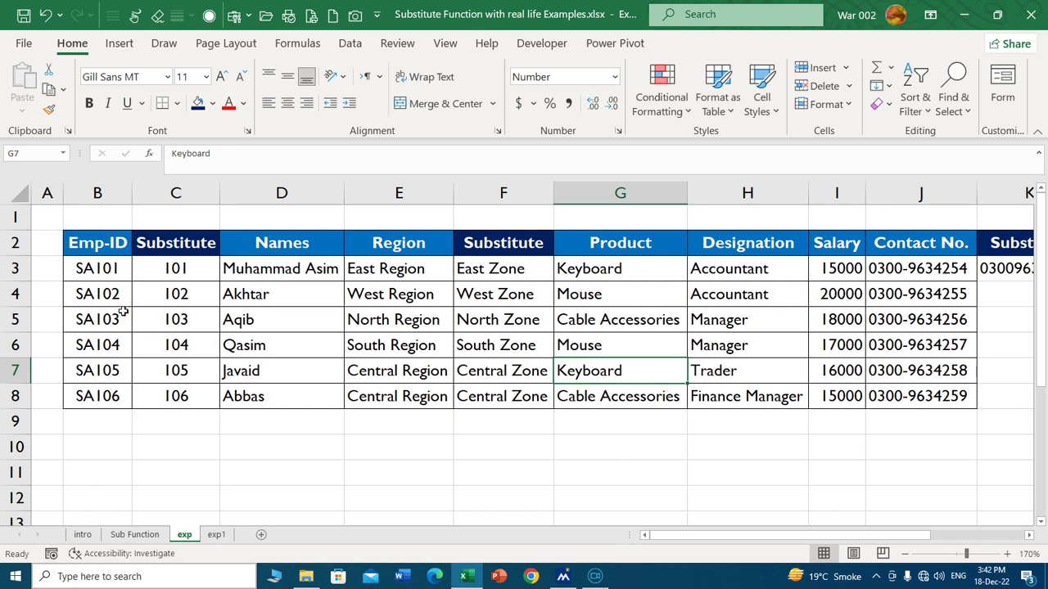
Step: Paste the numeric IDs from C3:C8 as values into the Emp-ID cells B3:B8
left_click(168, 268)
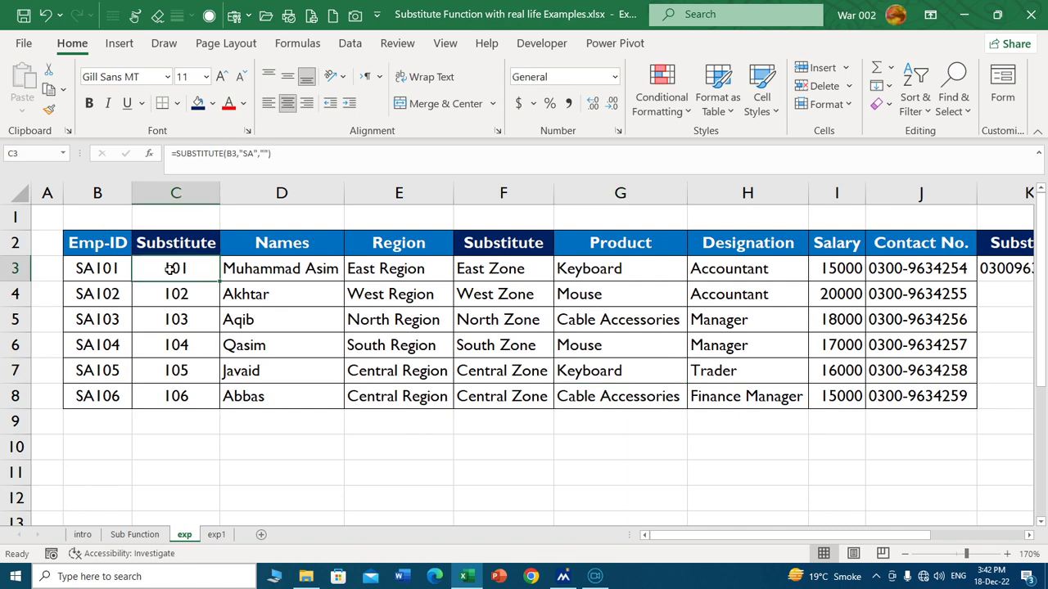
left_click(83, 190)
key("ctrl+minus")
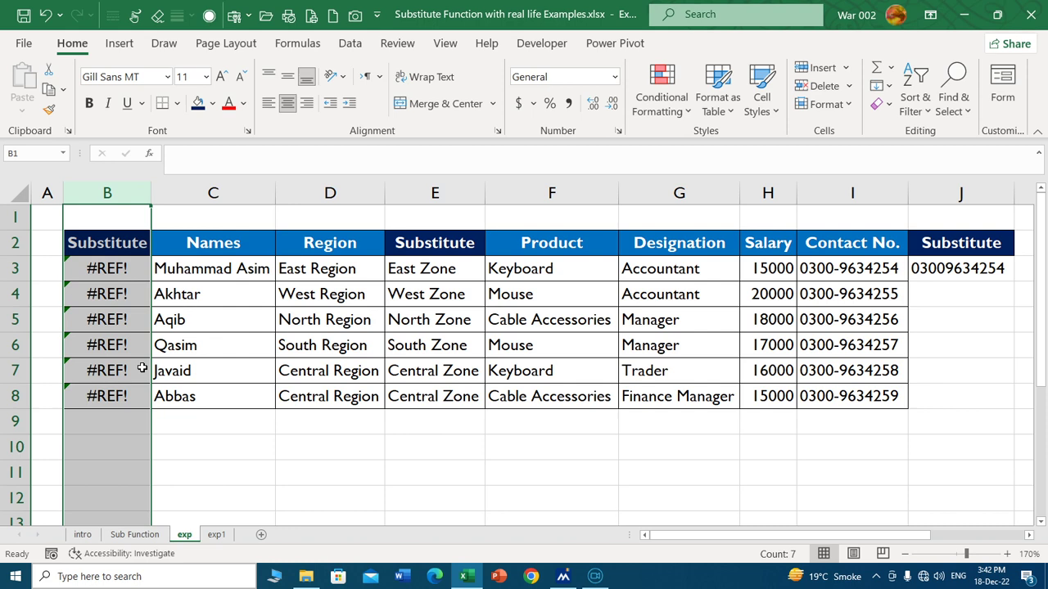
key("ctrl+z")
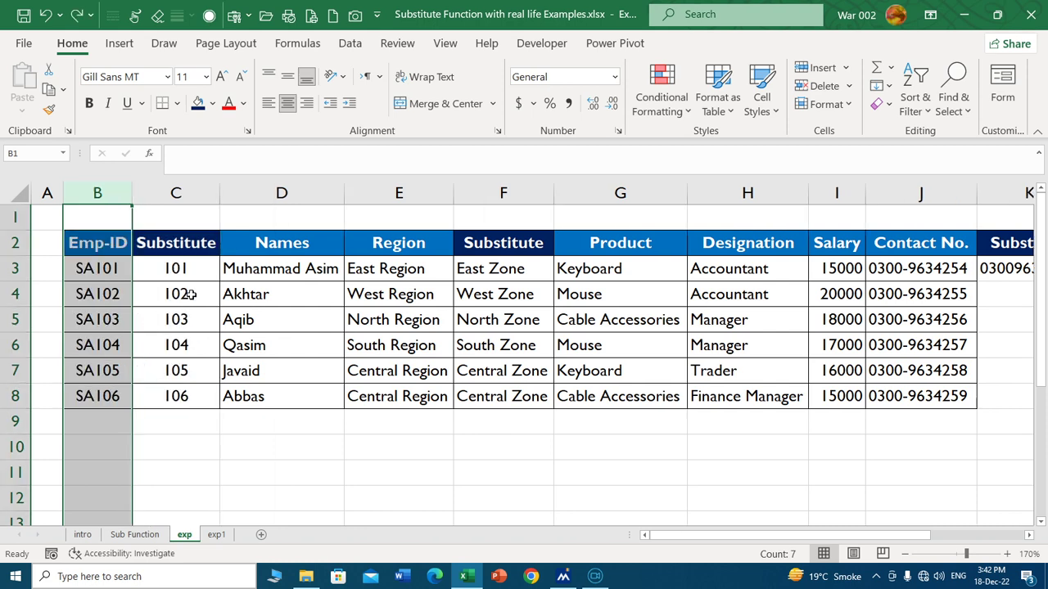
left_click_drag(187, 257, 194, 396)
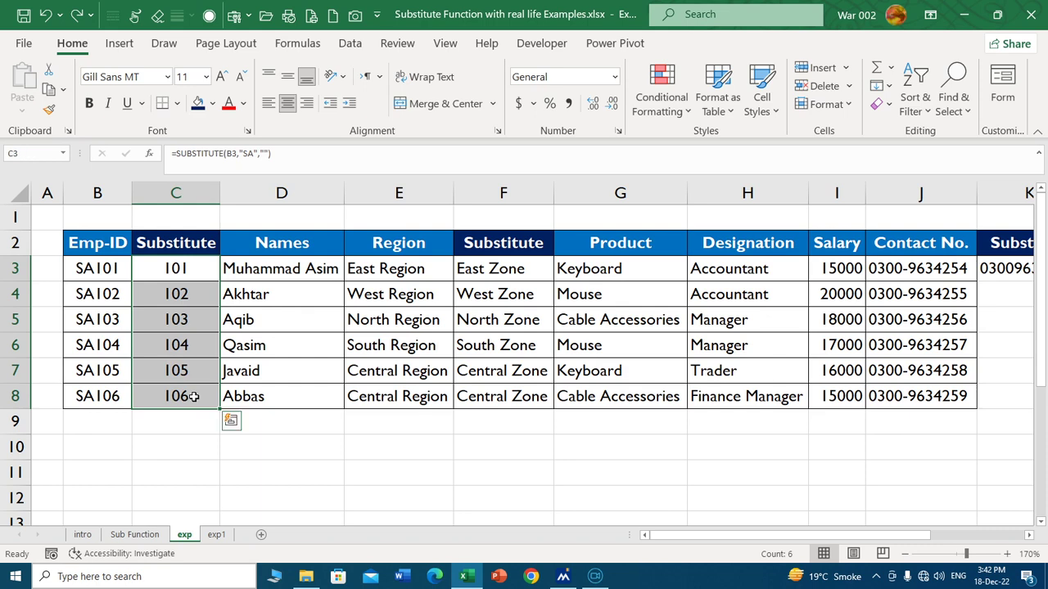
key("ctrl+c")
left_click(107, 269)
right_click(106, 270)
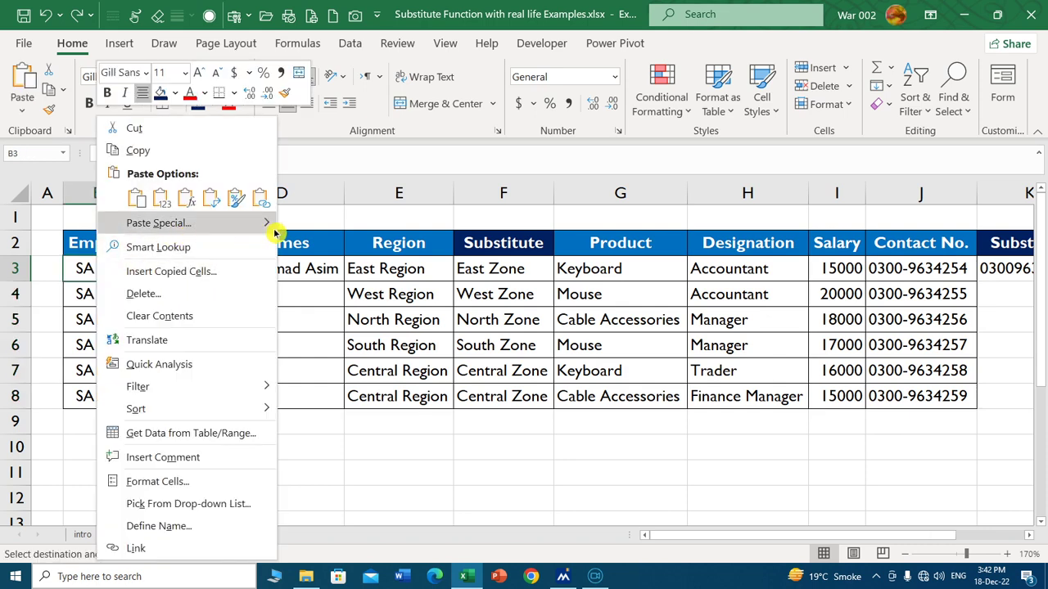
mouse_move(276, 233)
left_click(293, 319)
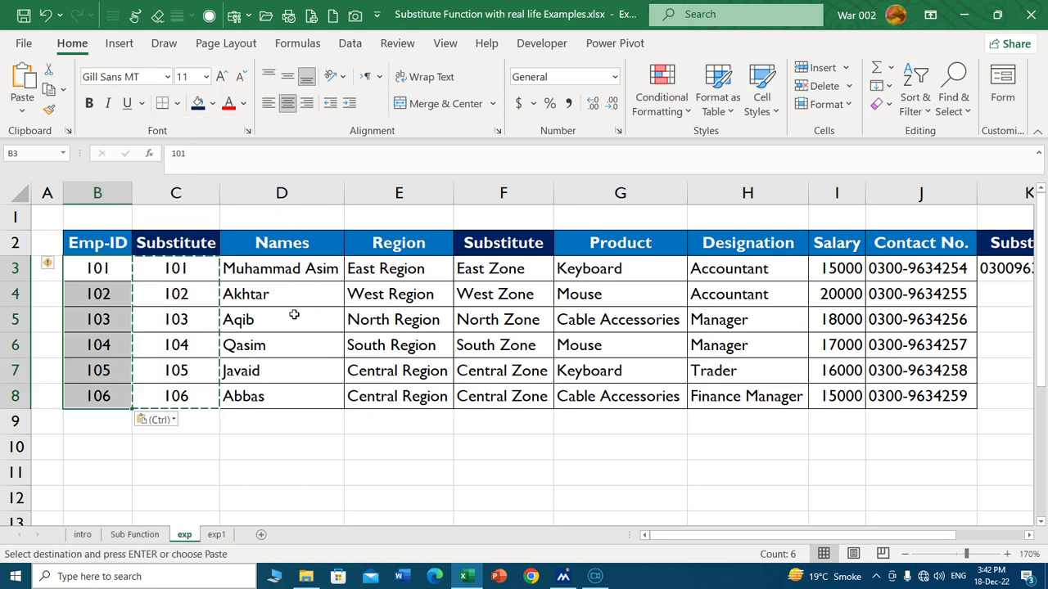
Step: Delete the helper Substitute column C and deselect it
left_click(177, 192)
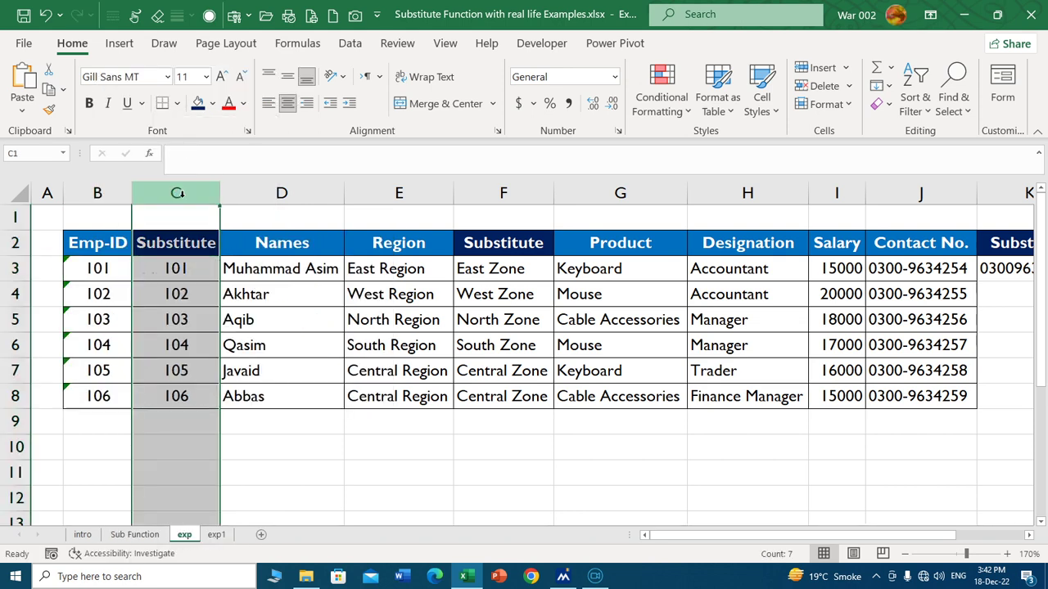
key("ctrl+minus")
left_click(90, 290)
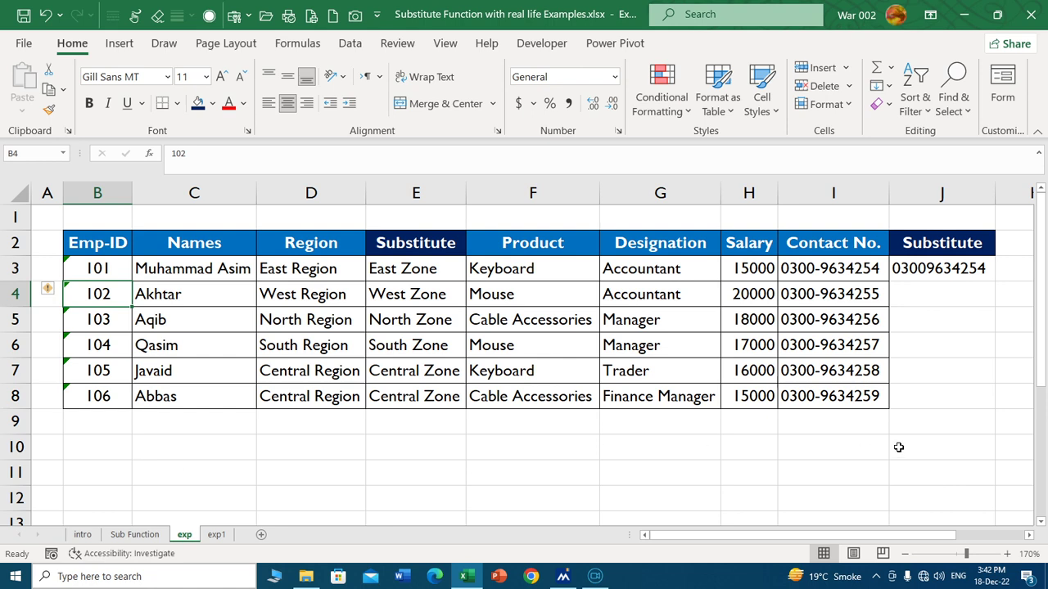
Step: Widen column J and enter =SUBSTITUTE(I3,"-","") in J3
left_click_drag(871, 537, 955, 538)
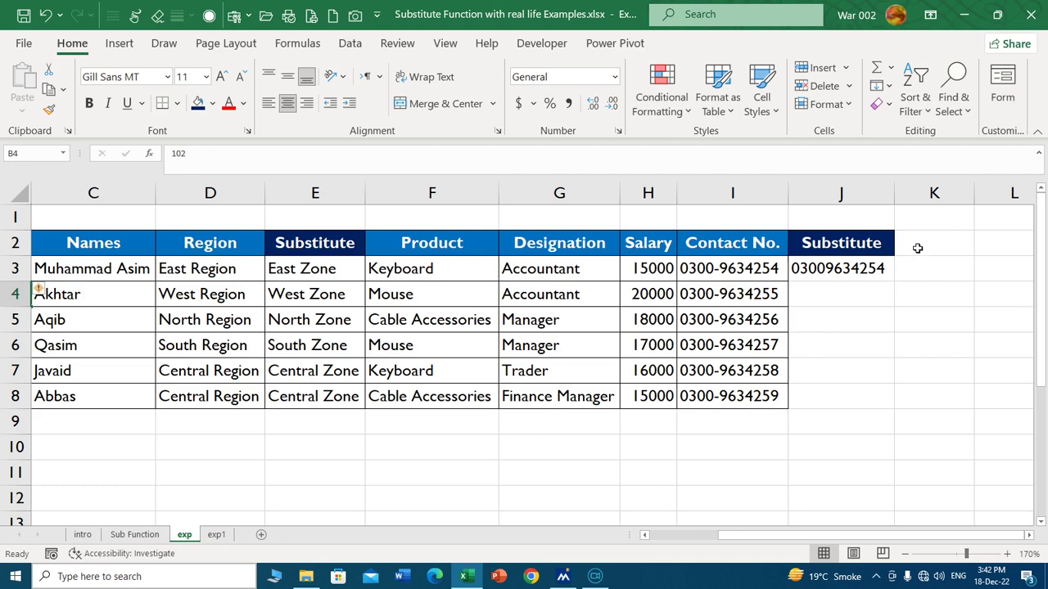
left_click_drag(894, 194, 899, 193)
left_click(917, 276)
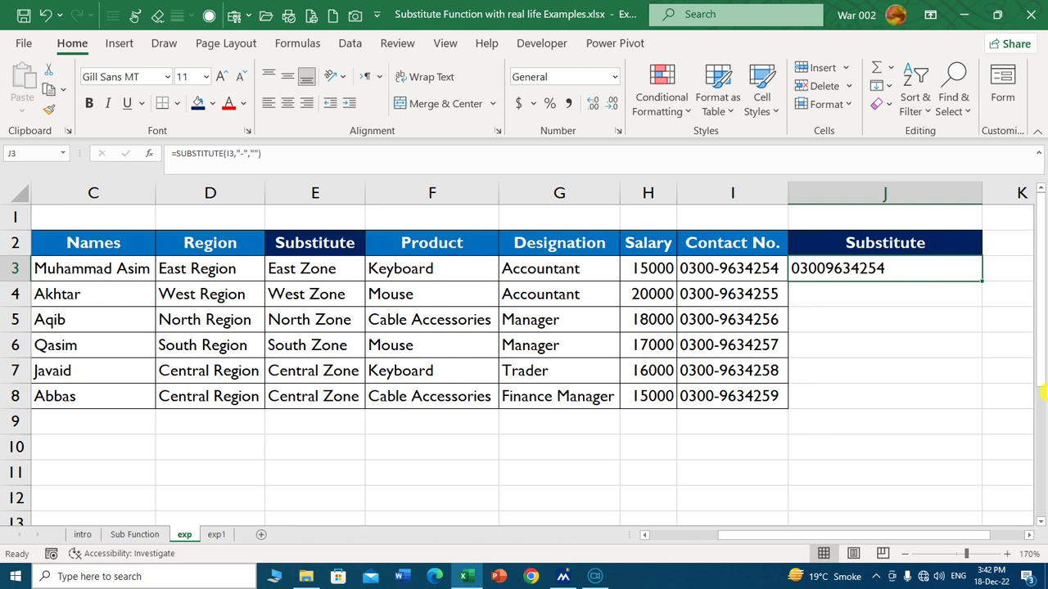
type("=")
type("ubs")
key("Tab")
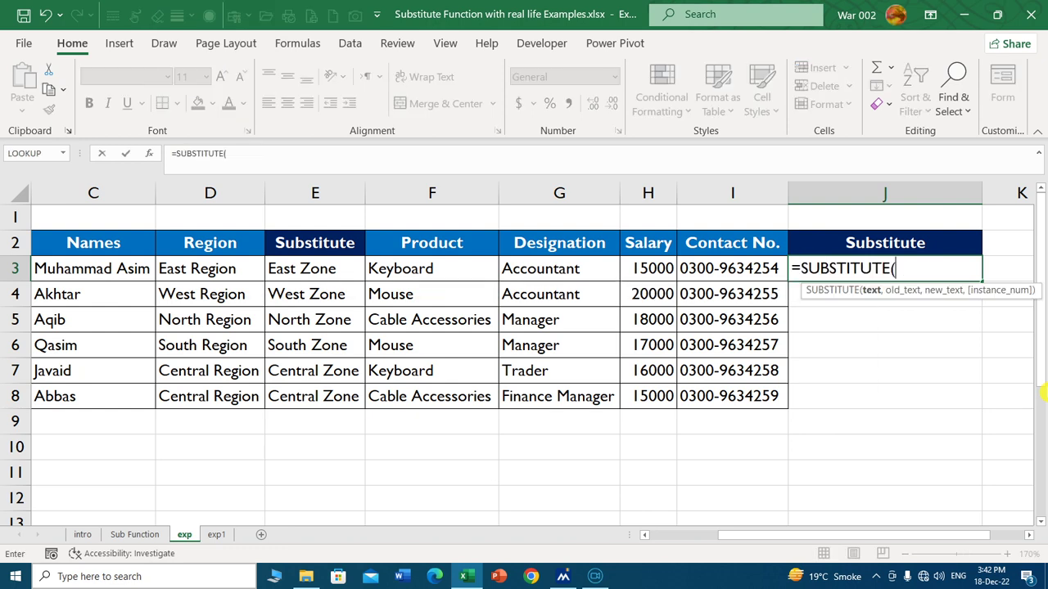
left_click(740, 268)
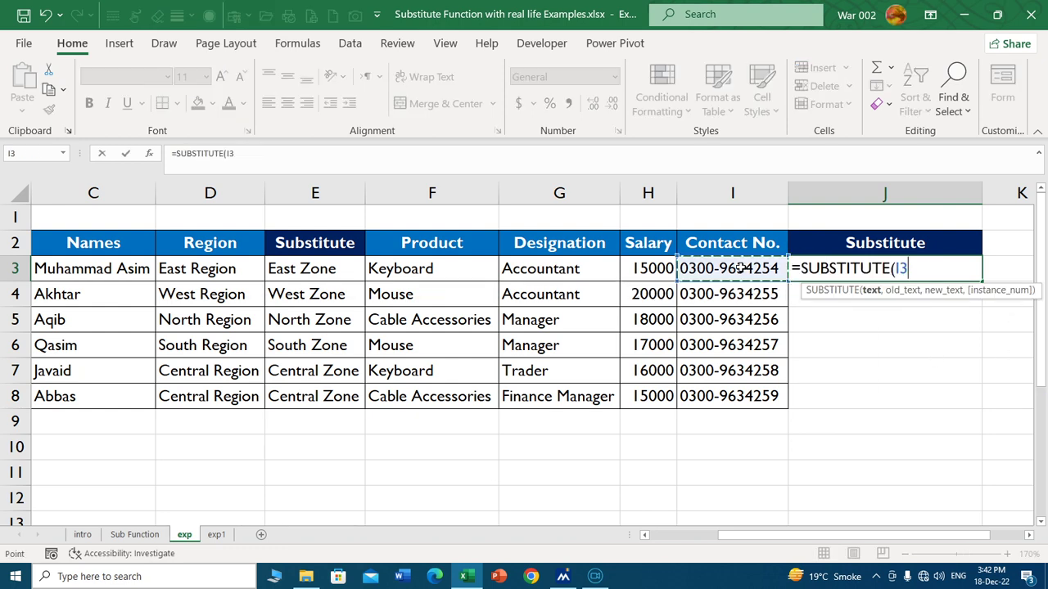
type(",\"-\"")
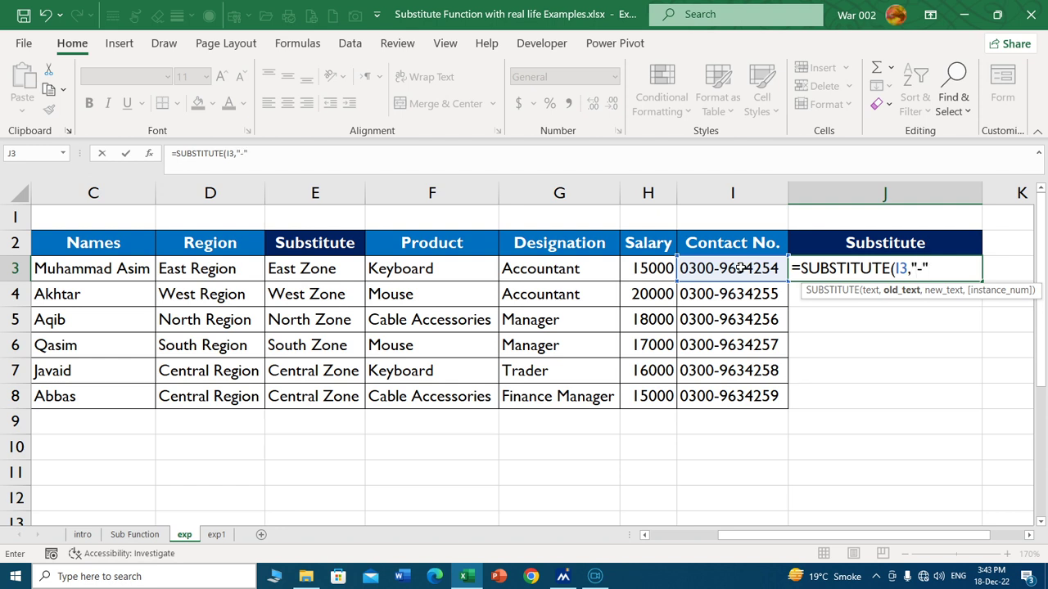
type(",")
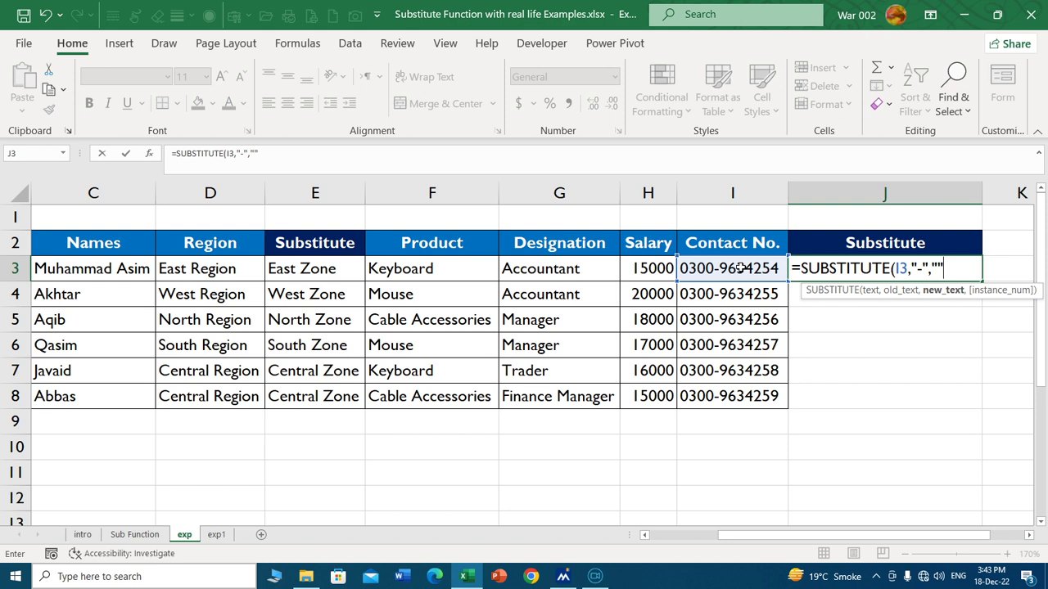
type(")")
key("Return")
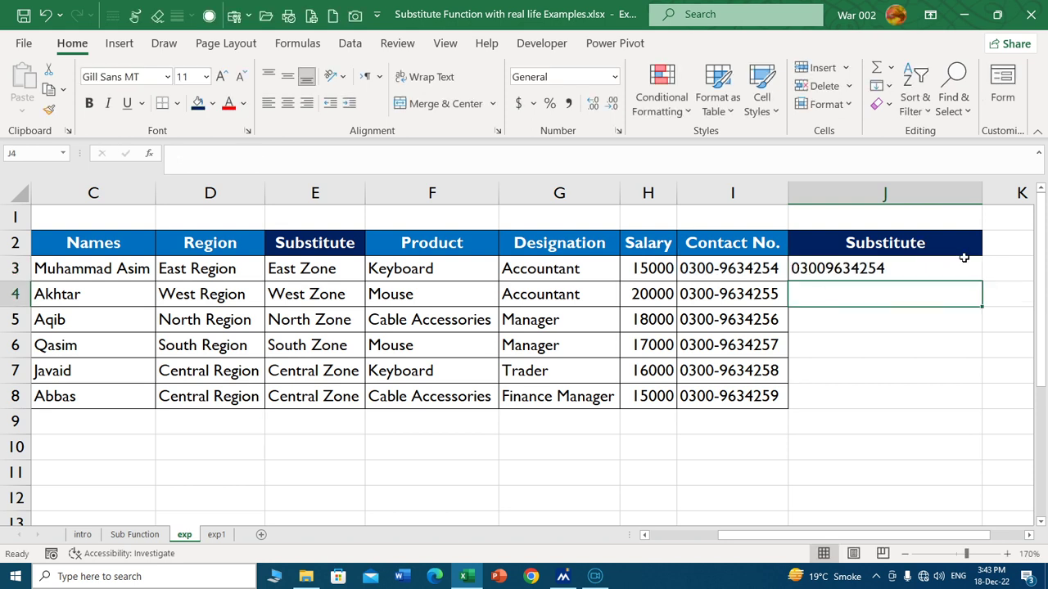
Step: Edit I3's contact number to a longer two-dash value and widen Contact No., leaving J3 digits-only
double_click(727, 271)
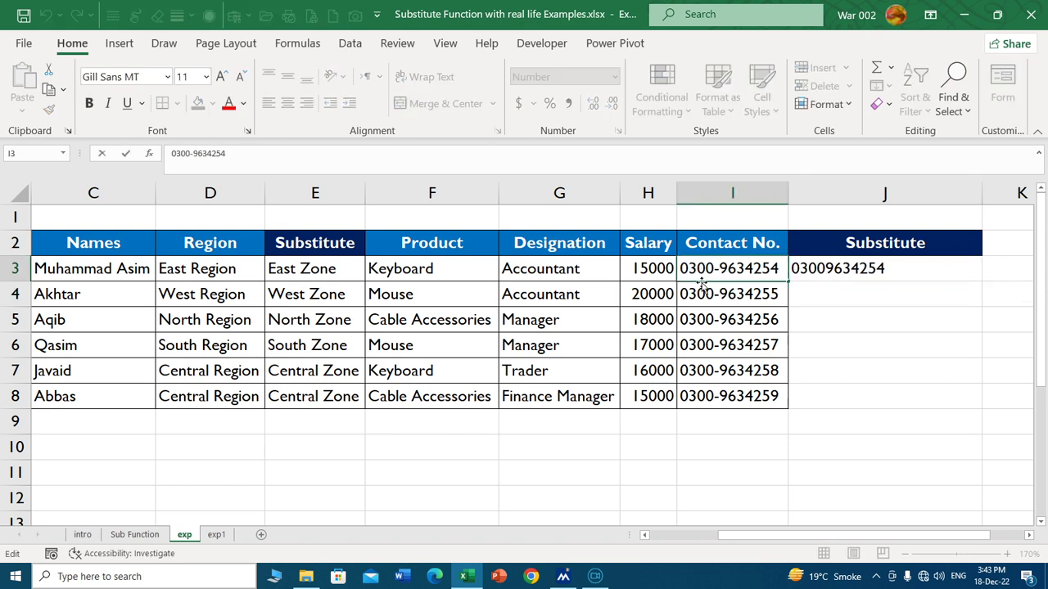
key("Left")
key("Delete")
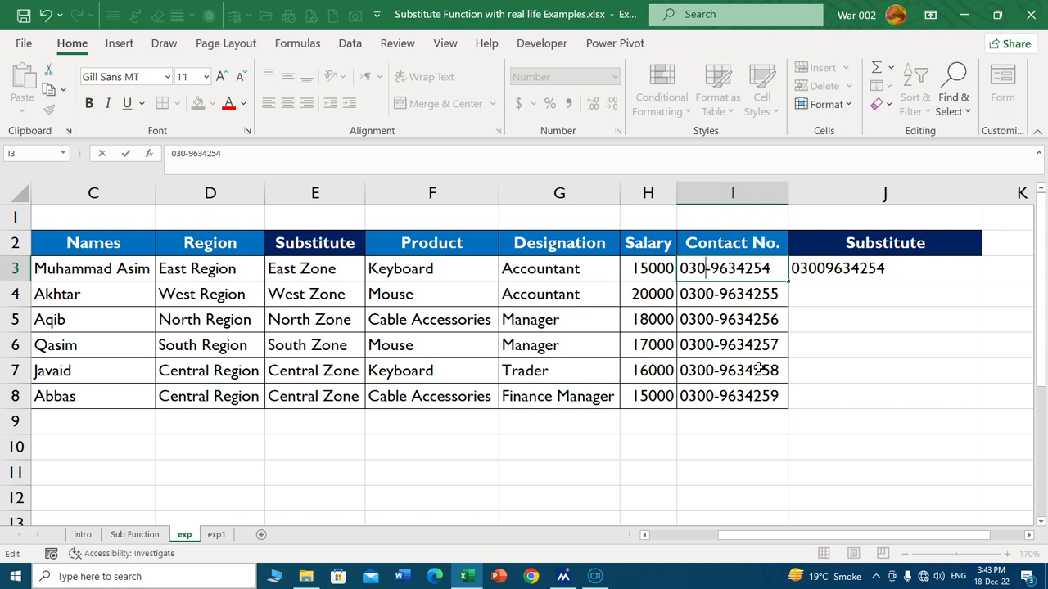
key("BackSpace")
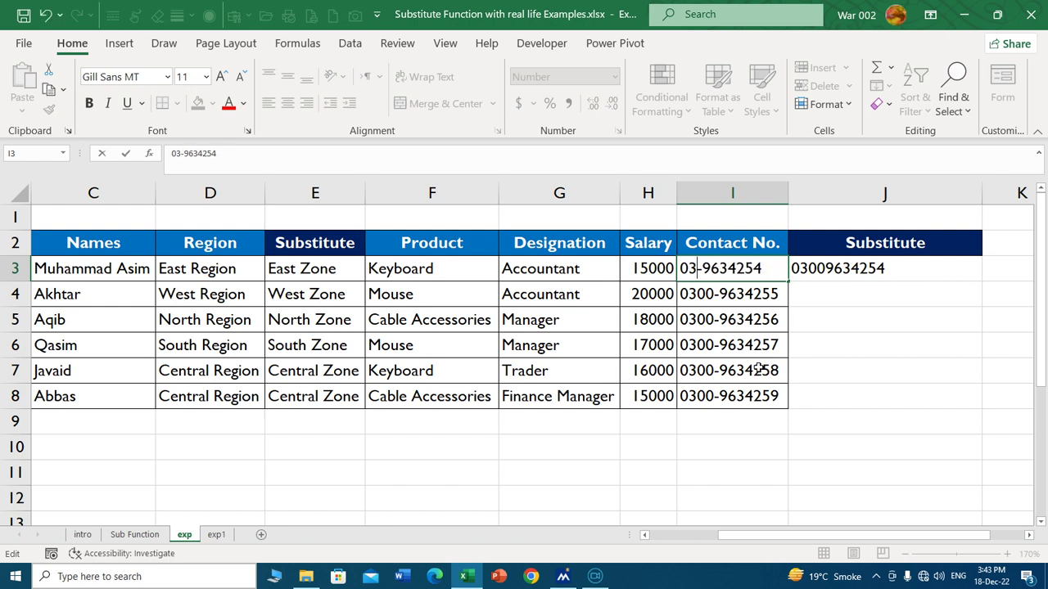
key("BackSpace")
key("BackSpace")
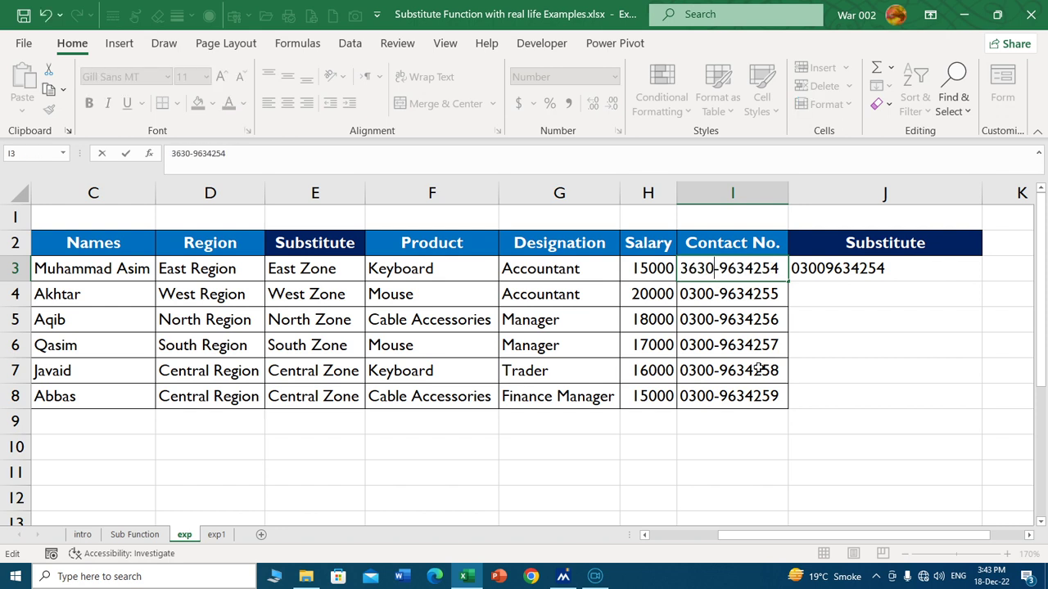
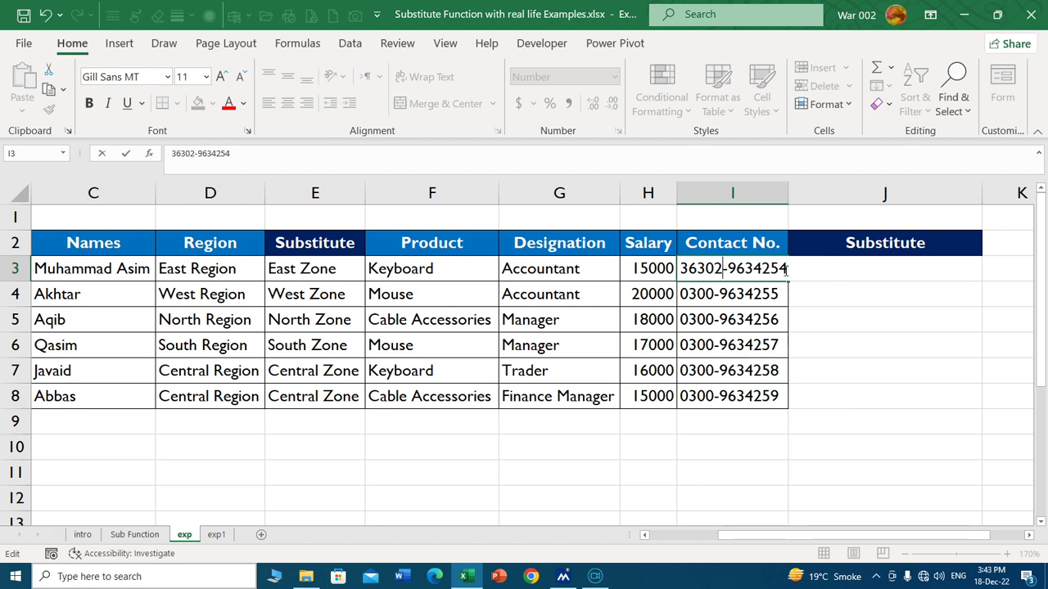
left_click(822, 344)
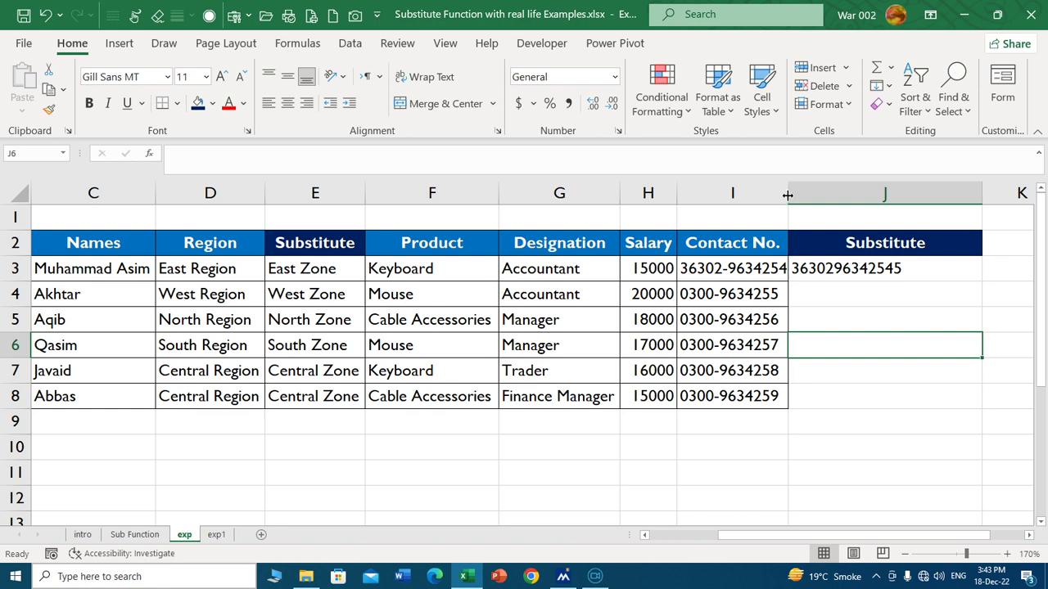
left_click_drag(831, 194, 832, 200)
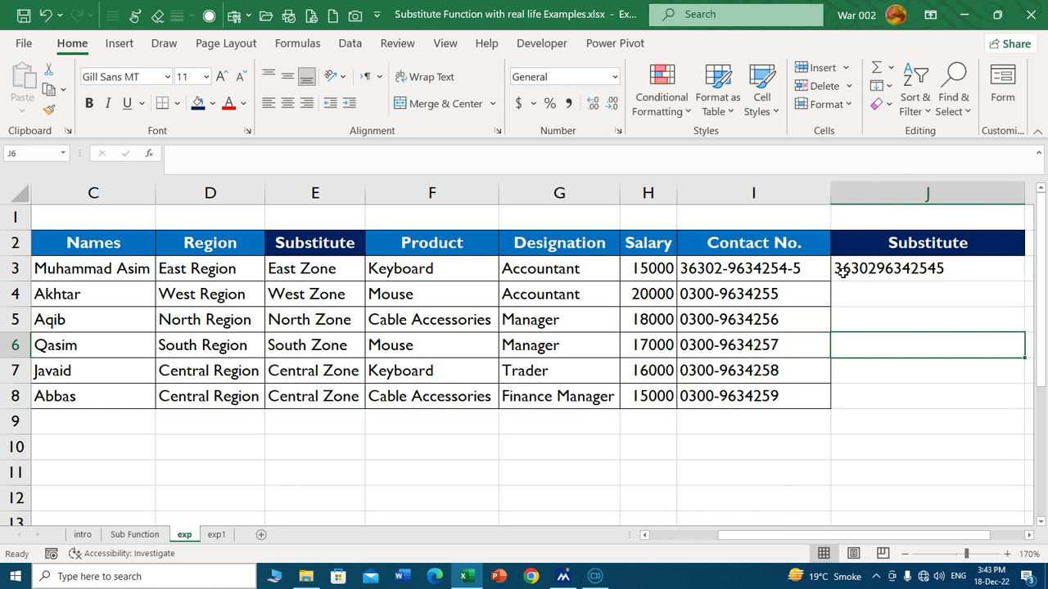
left_click(886, 270)
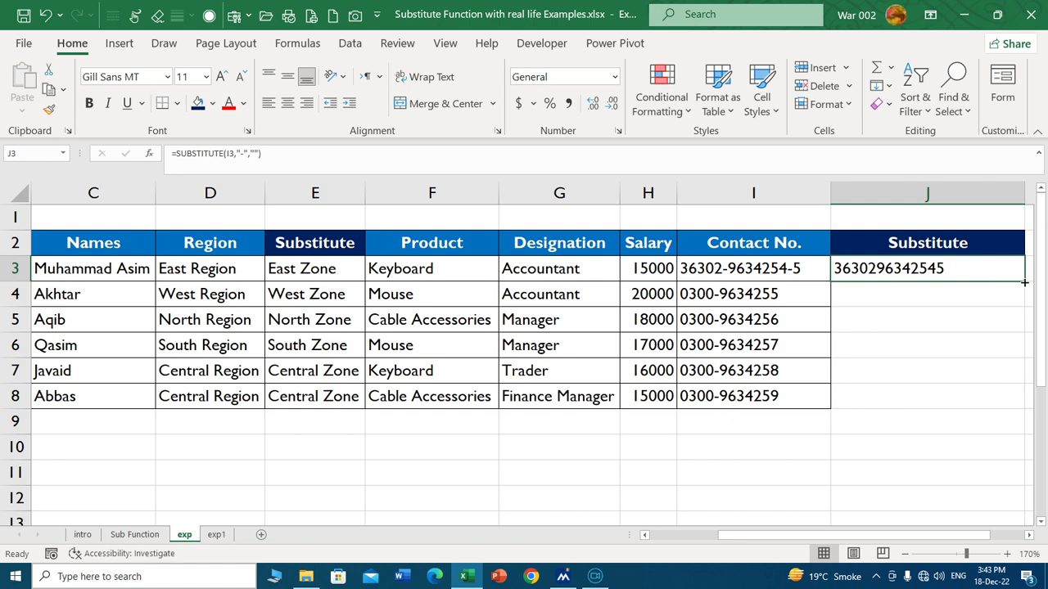
Step: Fill J3's dash-stripping formula down to J8, then compare I3:J8 and deselect at B9
left_click_drag(1024, 282, 1009, 401)
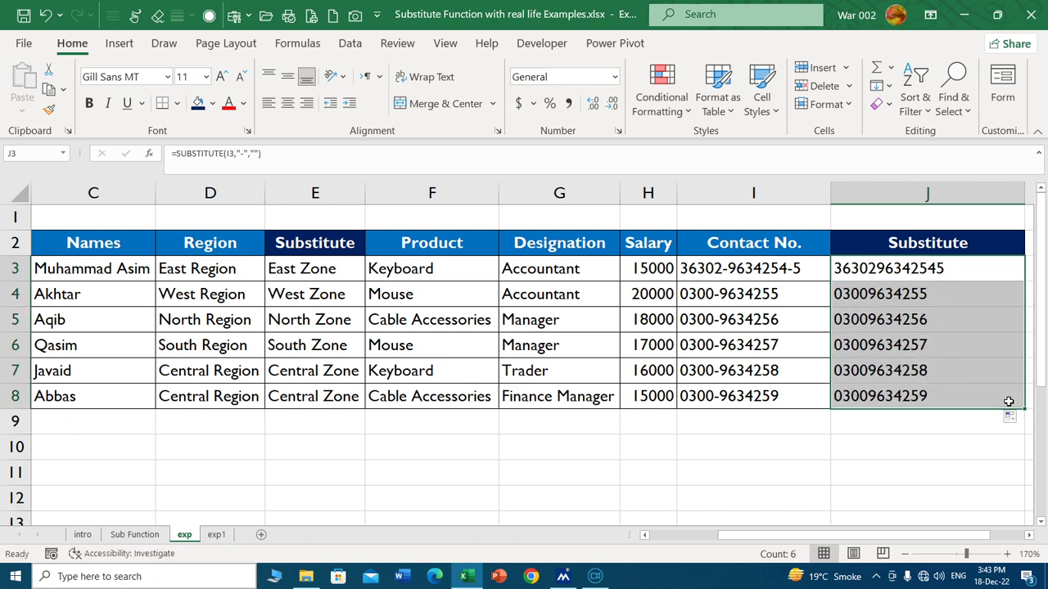
left_click(957, 370)
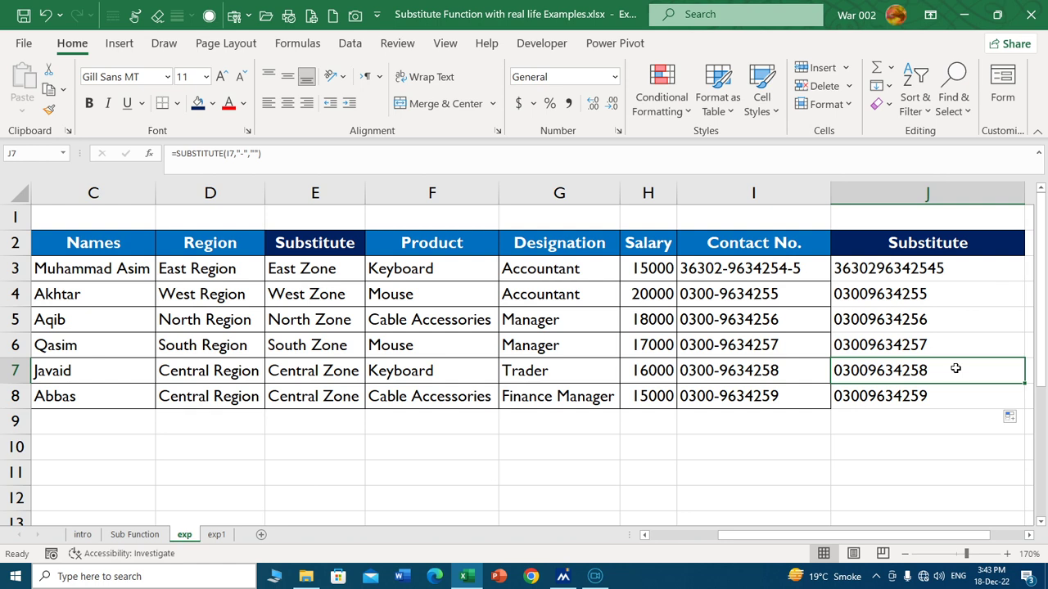
left_click_drag(805, 273, 927, 401)
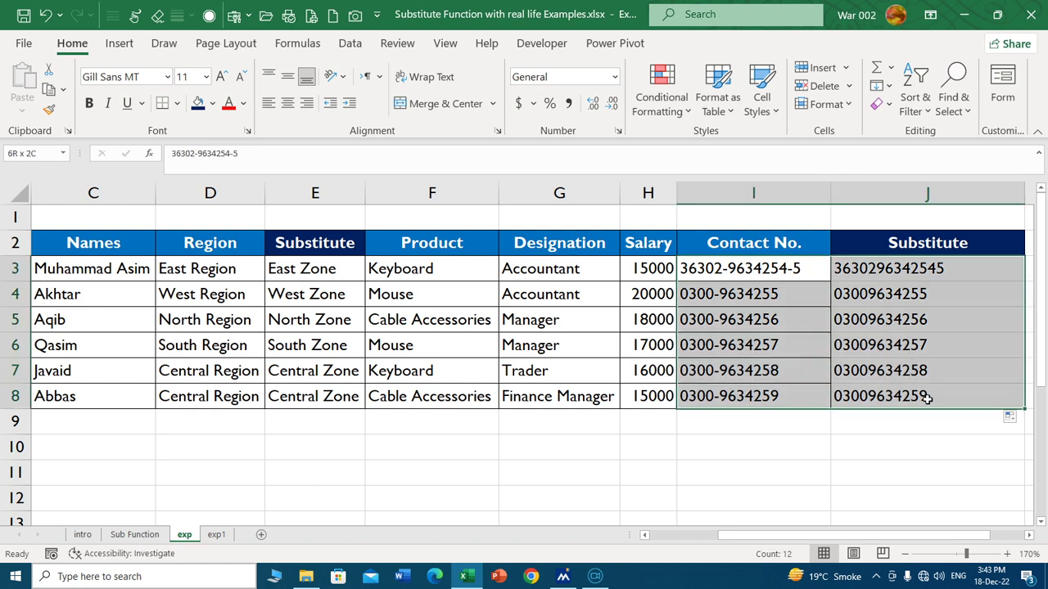
left_click(680, 535)
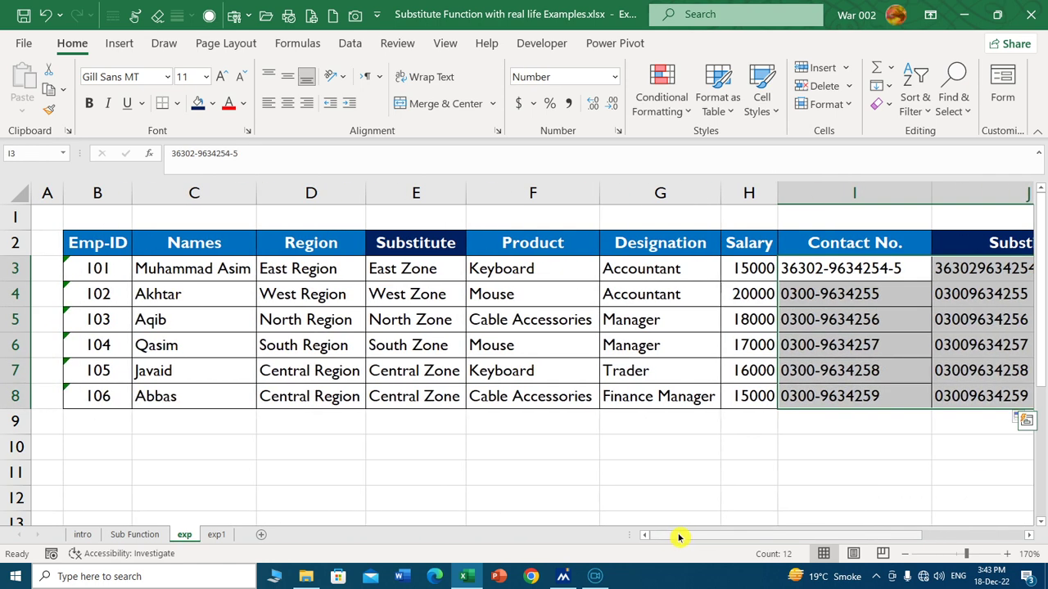
left_click(130, 421)
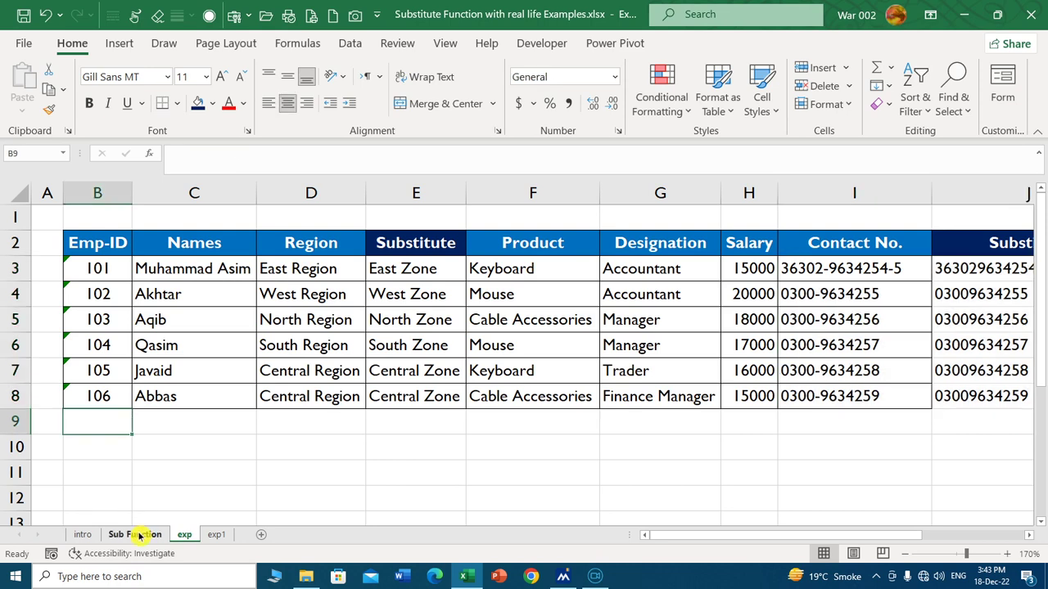
Step: Go through the Sub Function sheet to the intro sheet and zoom out to 85%
left_click(136, 534)
left_click(83, 535)
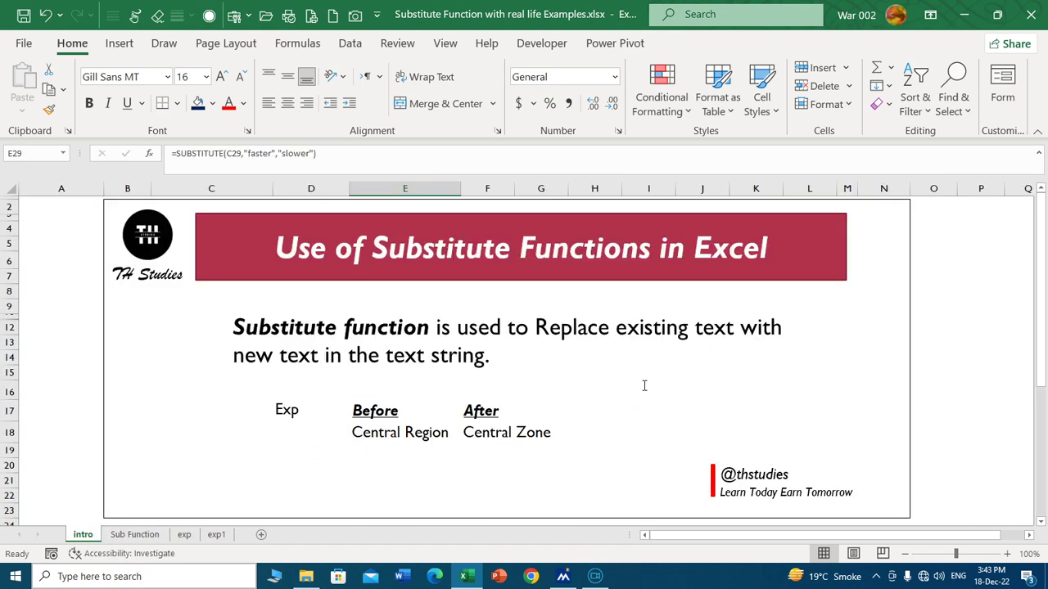
scroll(640, 386, "down", 1)
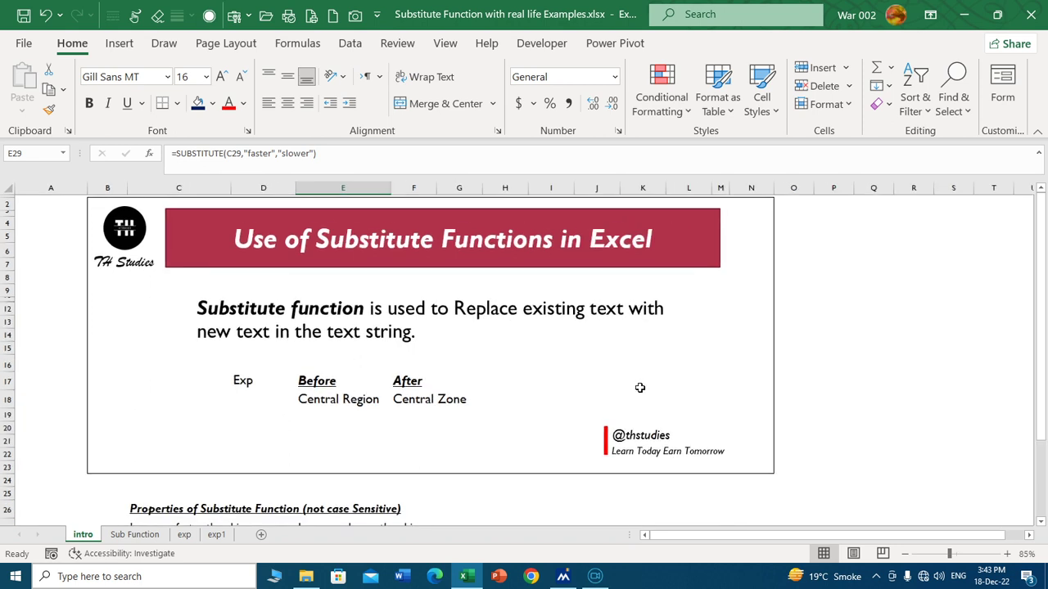